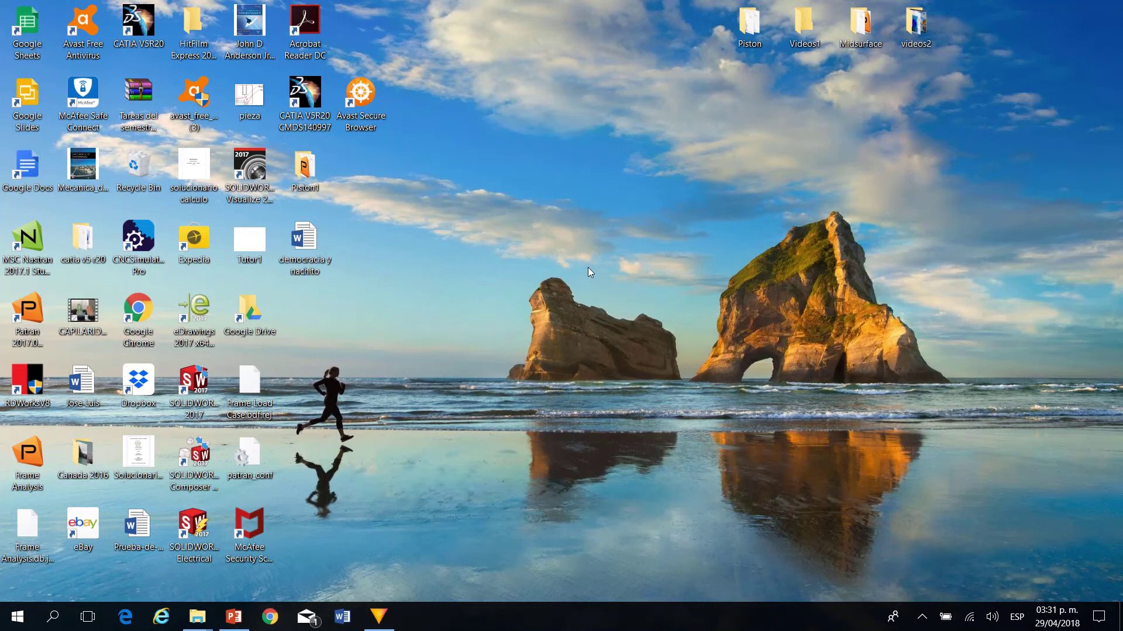
- Create a new folder named "frame surface" on the desktop
{"action": "right_click", "coordinate": [588, 265]}
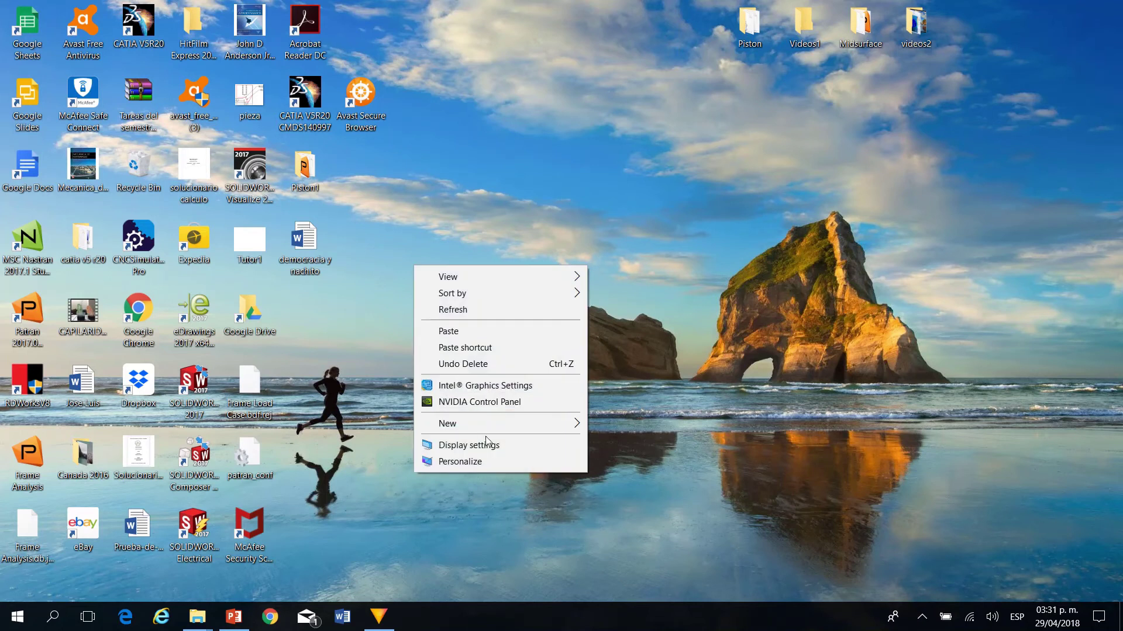
{"action": "mouse_move", "coordinate": [489, 430]}
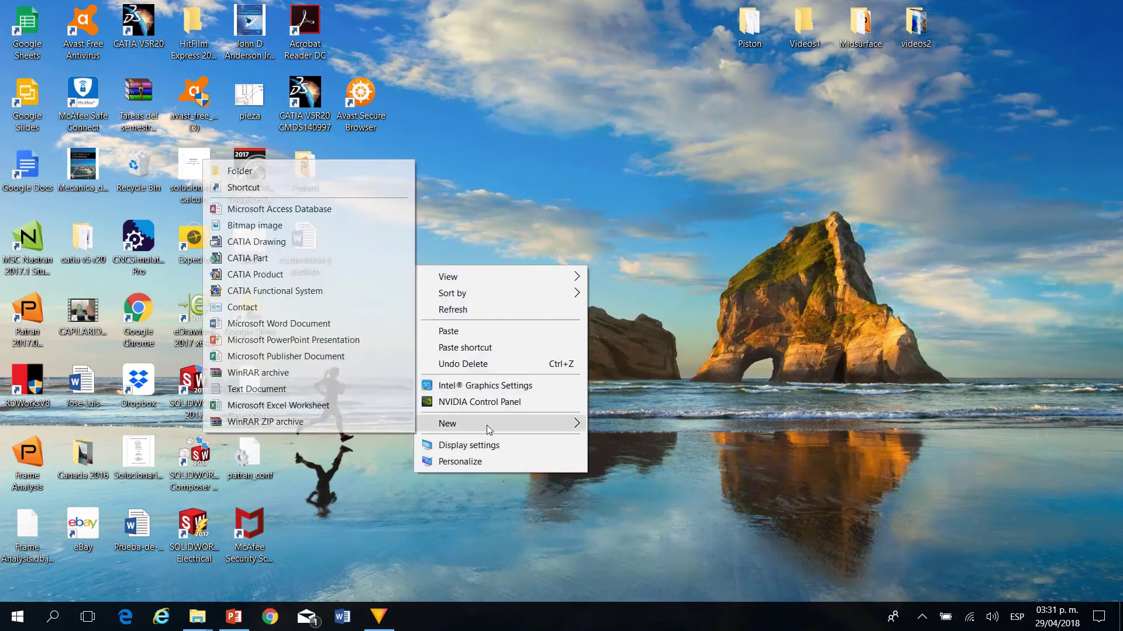
{"action": "left_click", "coordinate": [262, 168]}
{"action": "type", "text": "fr"}
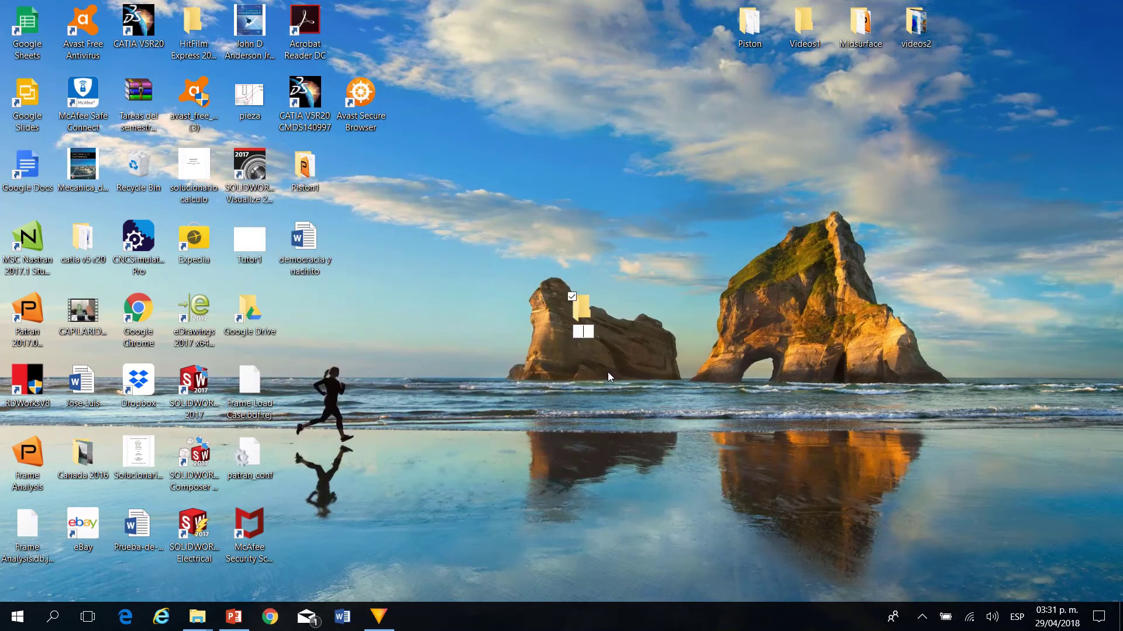
{"action": "type", "text": "ame surface"}
{"action": "key", "text": "Return"}
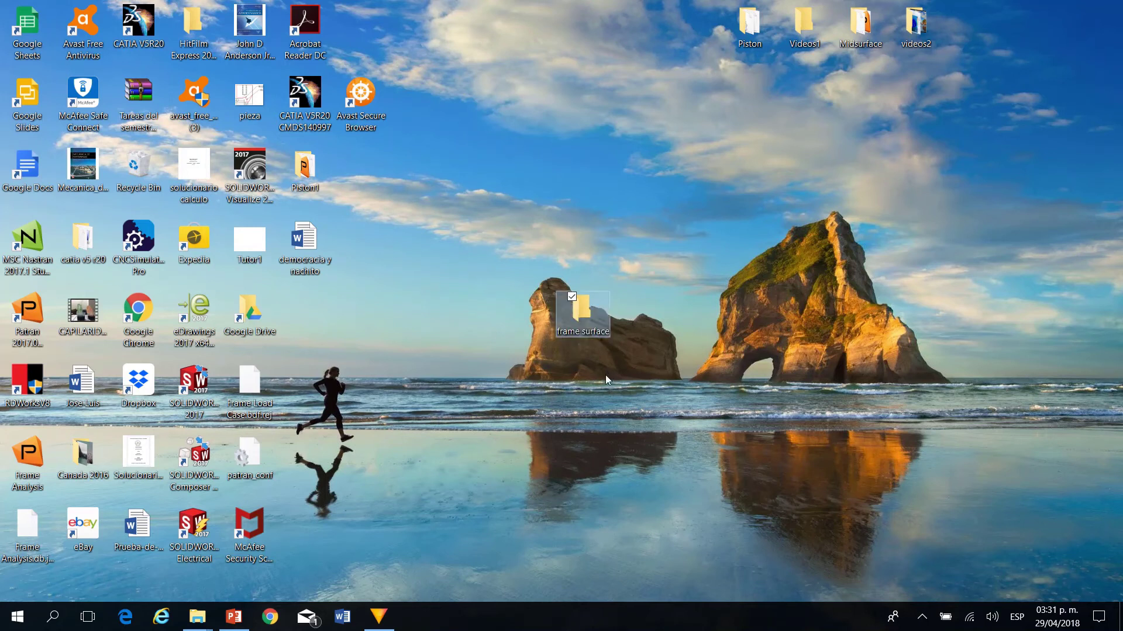
{"action": "left_click", "coordinate": [631, 332]}
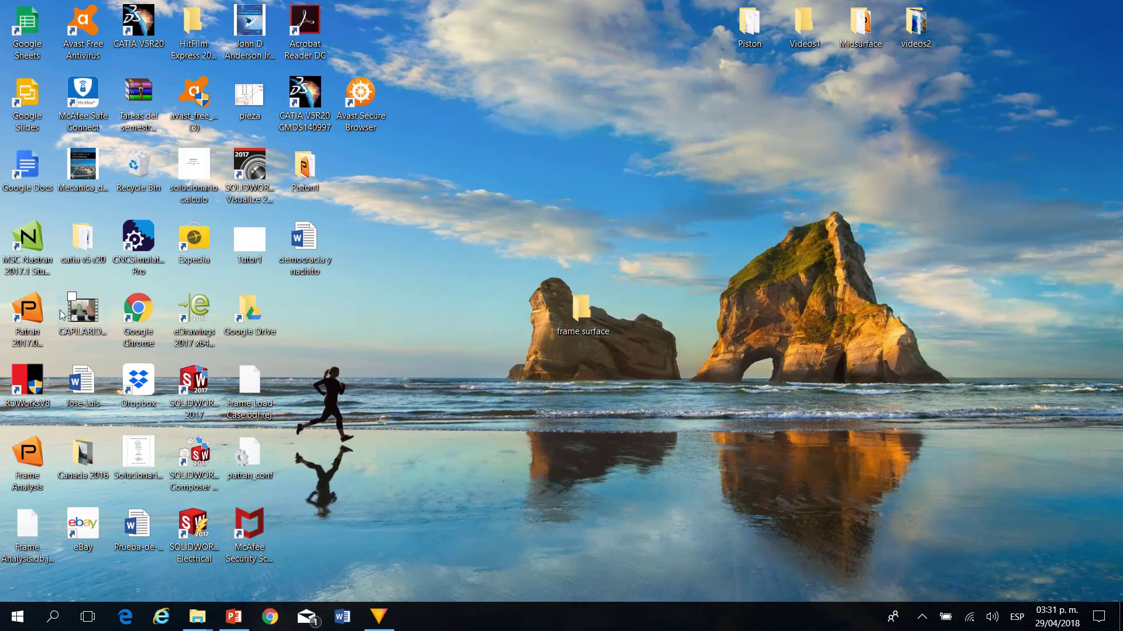
- Copy the Patran 2017.0.2 Student Edition shortcut into the frame surface folder and launch Patran from that copy
{"action": "left_click", "coordinate": [23, 338]}
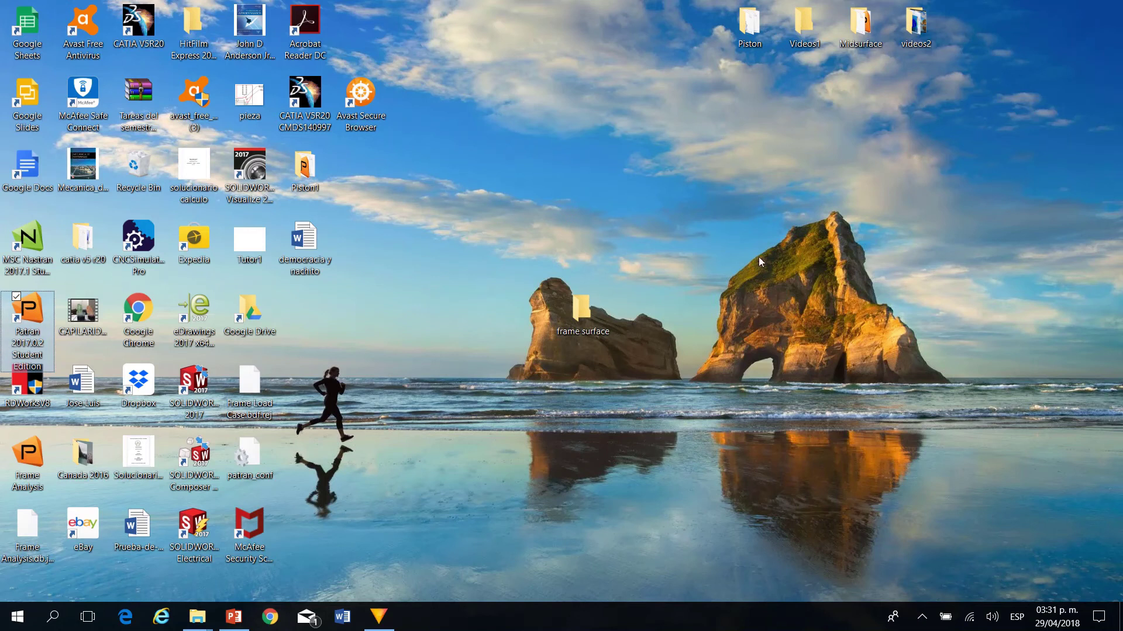
{"action": "left_click", "coordinate": [584, 310]}
{"action": "double_click", "coordinate": [585, 310]}
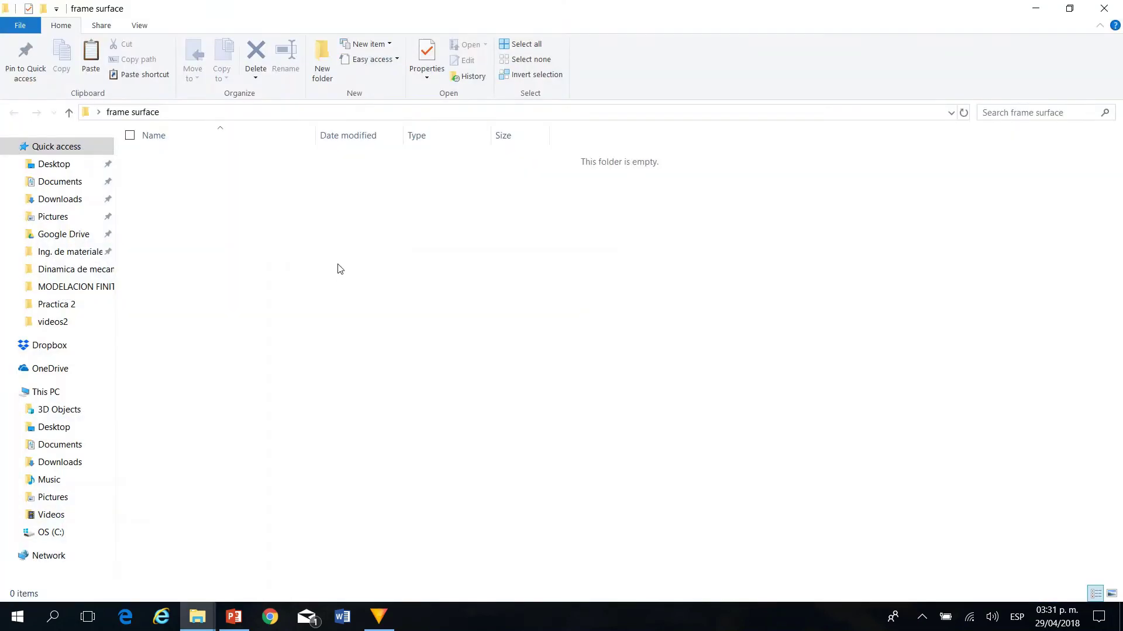
{"action": "key", "text": "ctrl+v"}
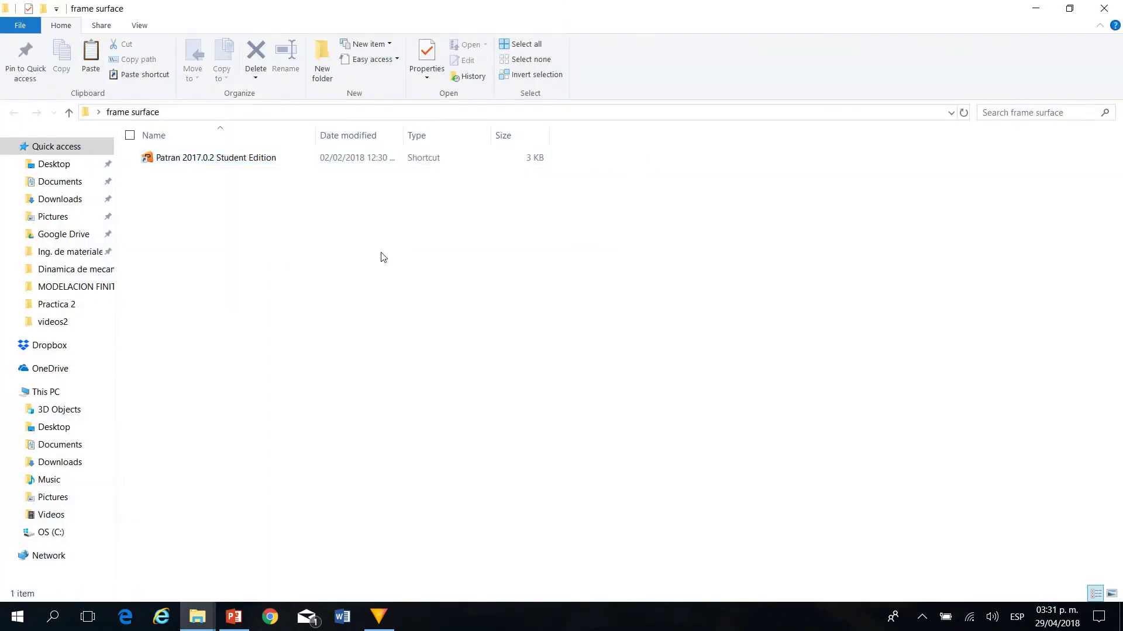
{"action": "double_click", "coordinate": [308, 161]}
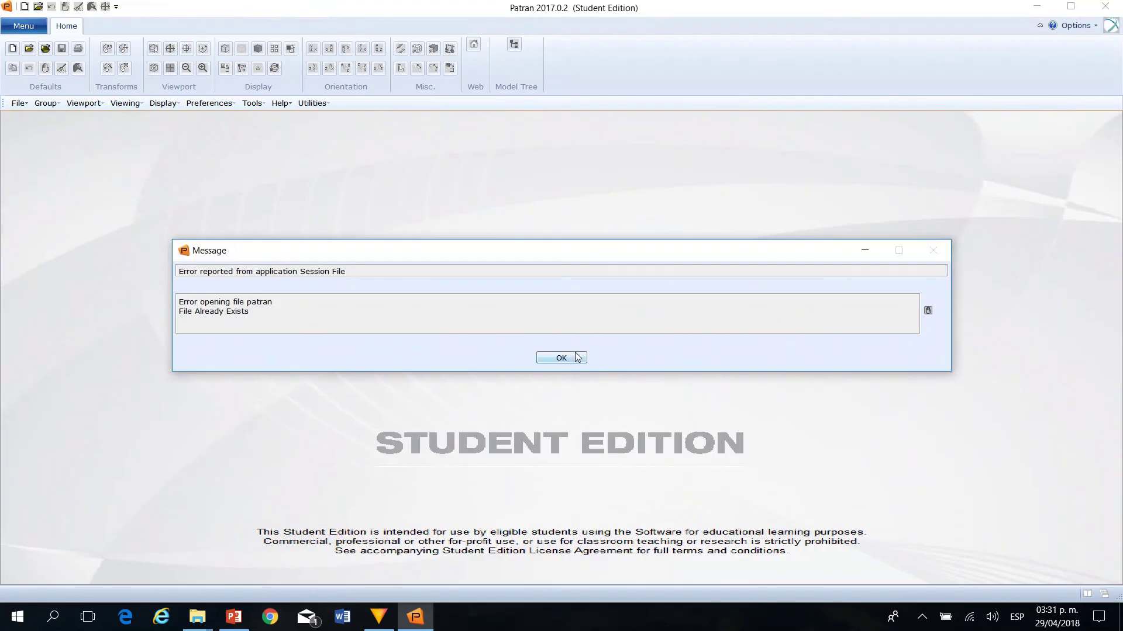
{"action": "left_click", "coordinate": [561, 358]}
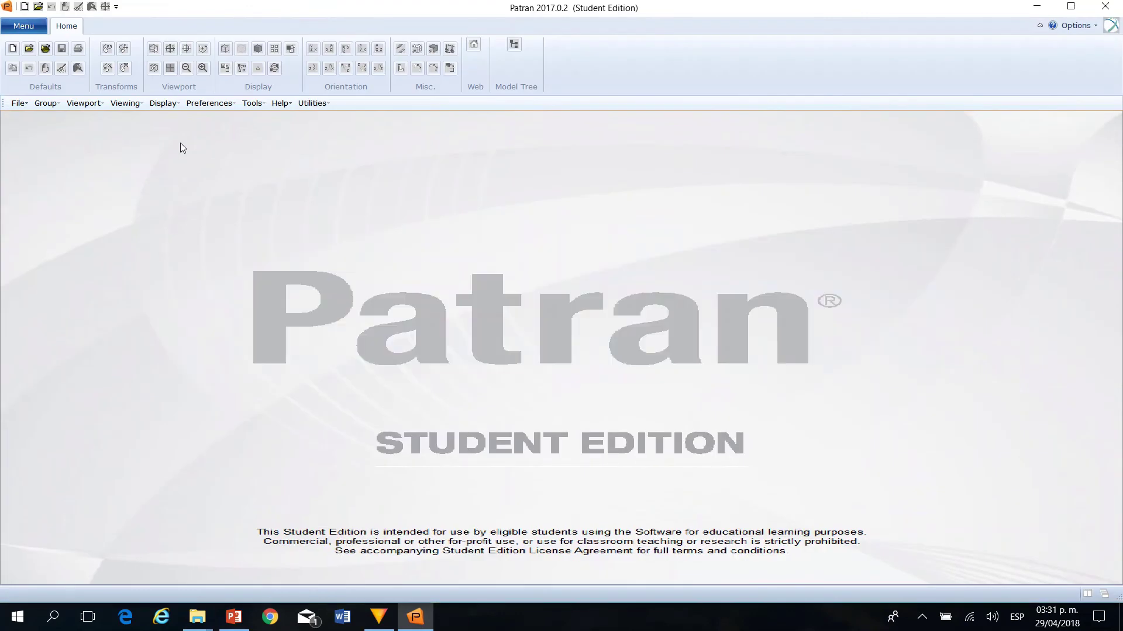
- Create a new database named frame_surface.db in the desktop's frame surface folder, using Default tolerance for an MSC.Nastran Structural model
{"action": "left_click", "coordinate": [18, 103]}
{"action": "left_click", "coordinate": [35, 120]}
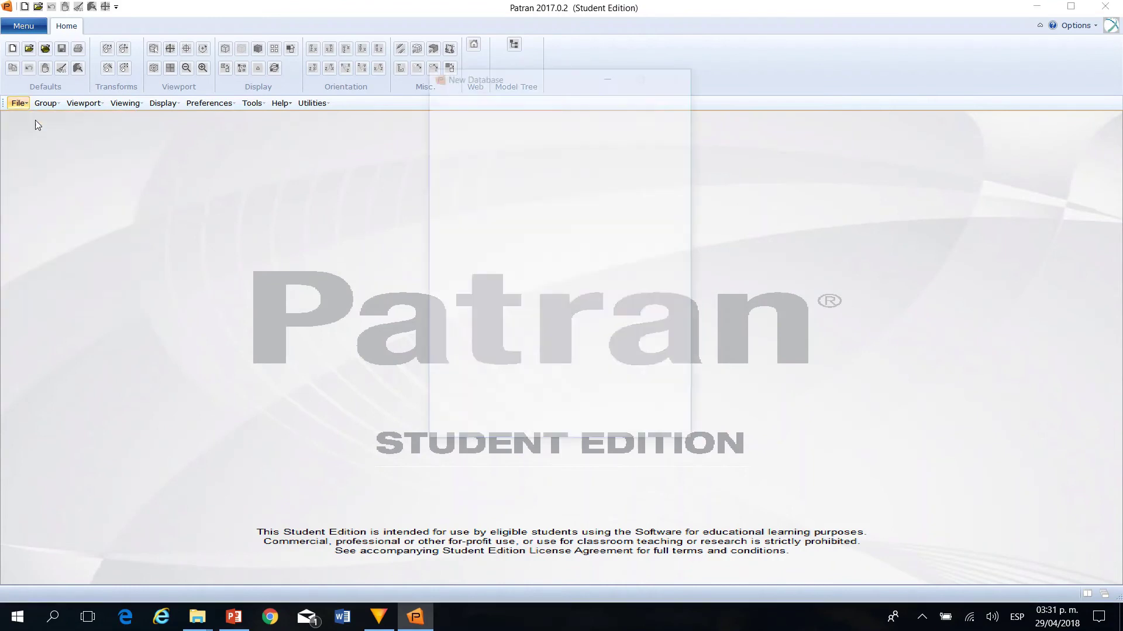
{"action": "left_click", "coordinate": [501, 402]}
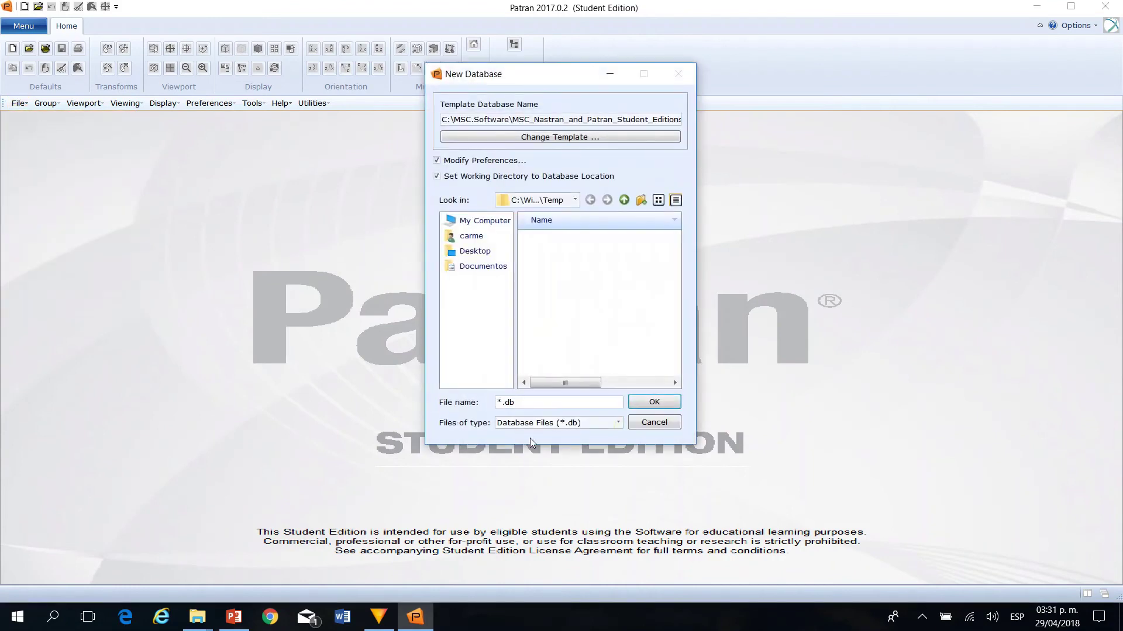
{"action": "key", "text": "BackSpace"}
{"action": "type", "text": "frame_surface"}
{"action": "left_click", "coordinate": [475, 251]}
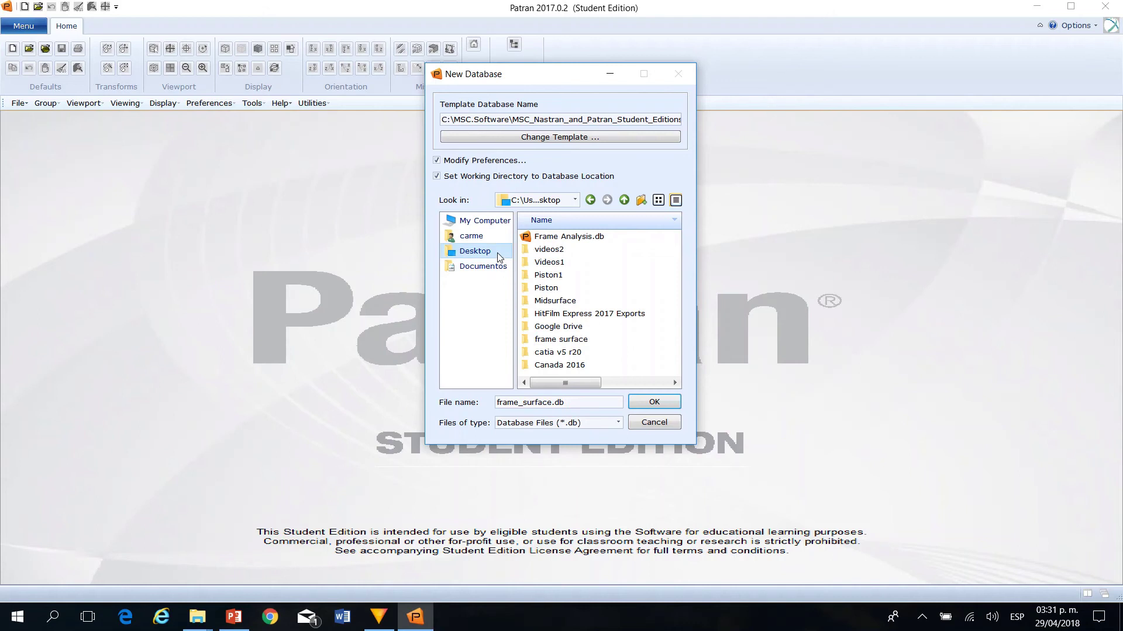
{"action": "left_click", "coordinate": [571, 342]}
{"action": "left_click", "coordinate": [669, 405]}
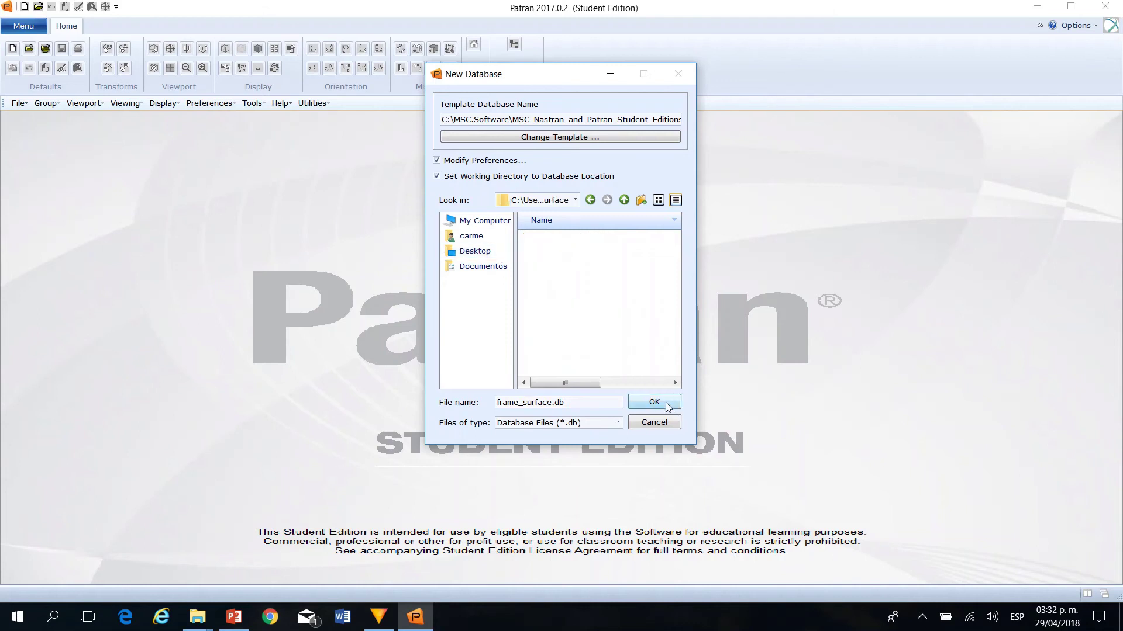
{"action": "left_click", "coordinate": [669, 405]}
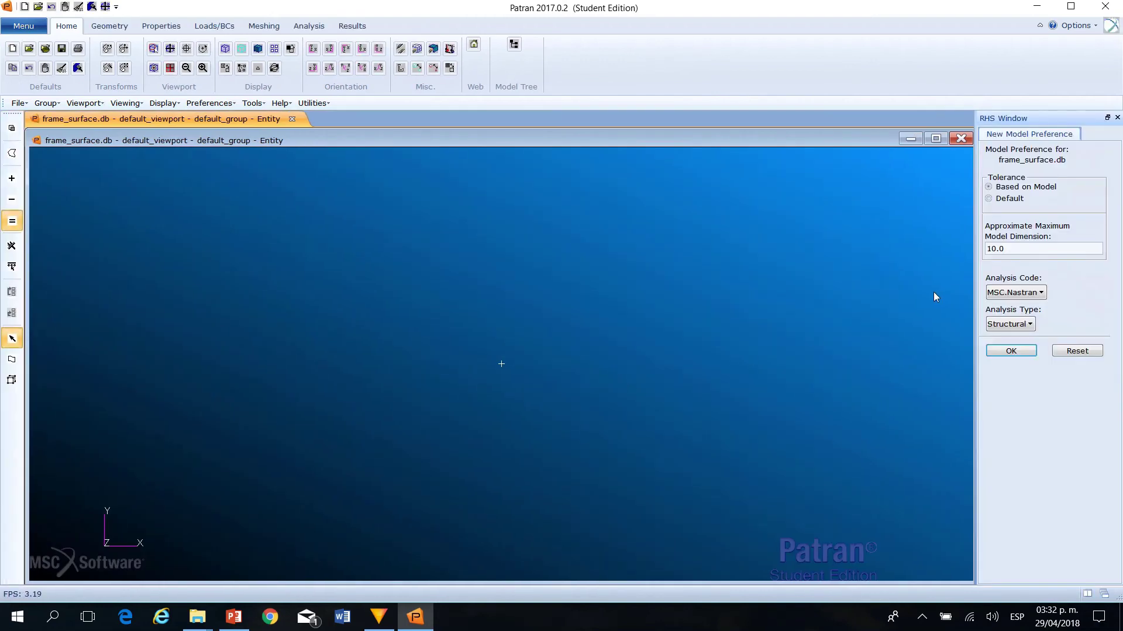
{"action": "left_click", "coordinate": [1007, 201]}
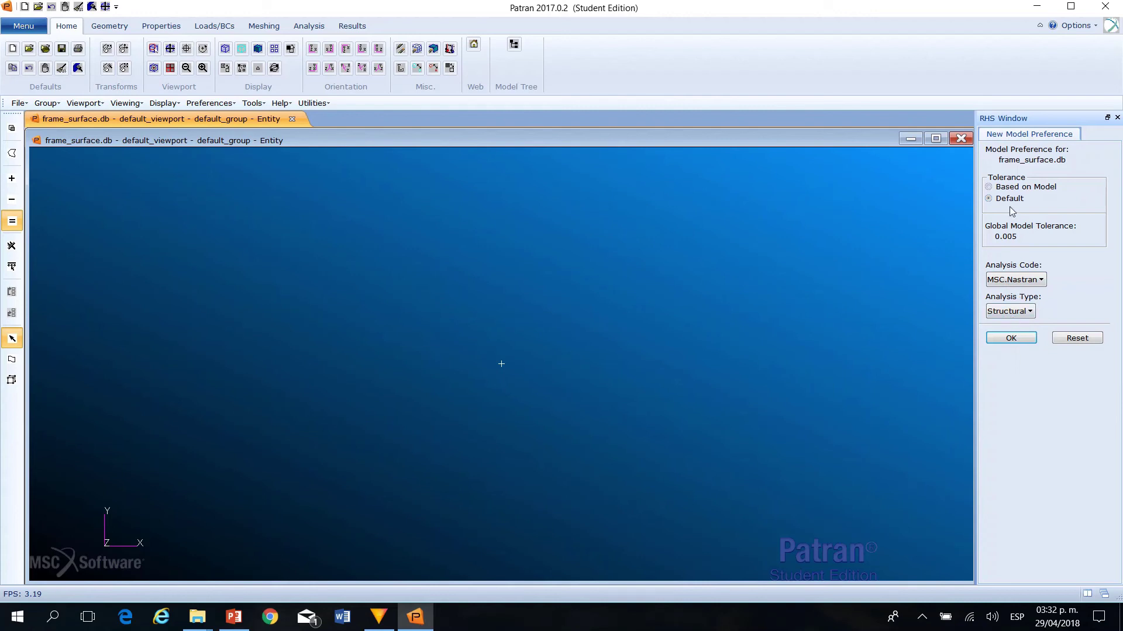
{"action": "left_click", "coordinate": [1023, 345]}
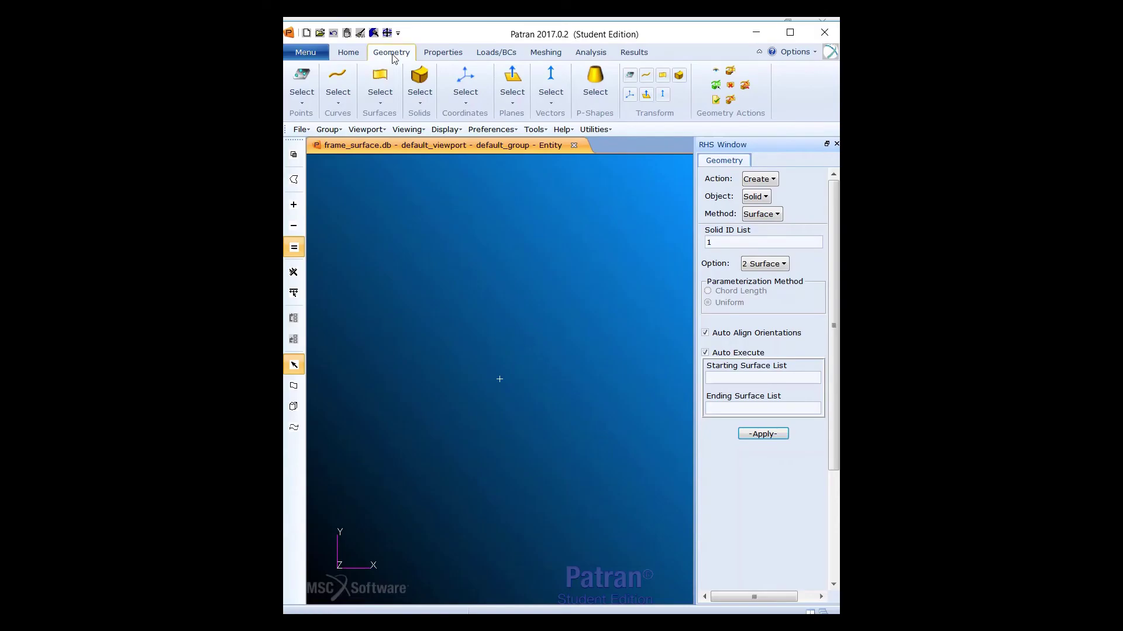
- Create a surface with the XYZ method using vector <24 10 0> from origin [0 0 0], with Auto Execute off
{"action": "left_click", "coordinate": [755, 198]}
{"action": "left_click", "coordinate": [780, 240]}
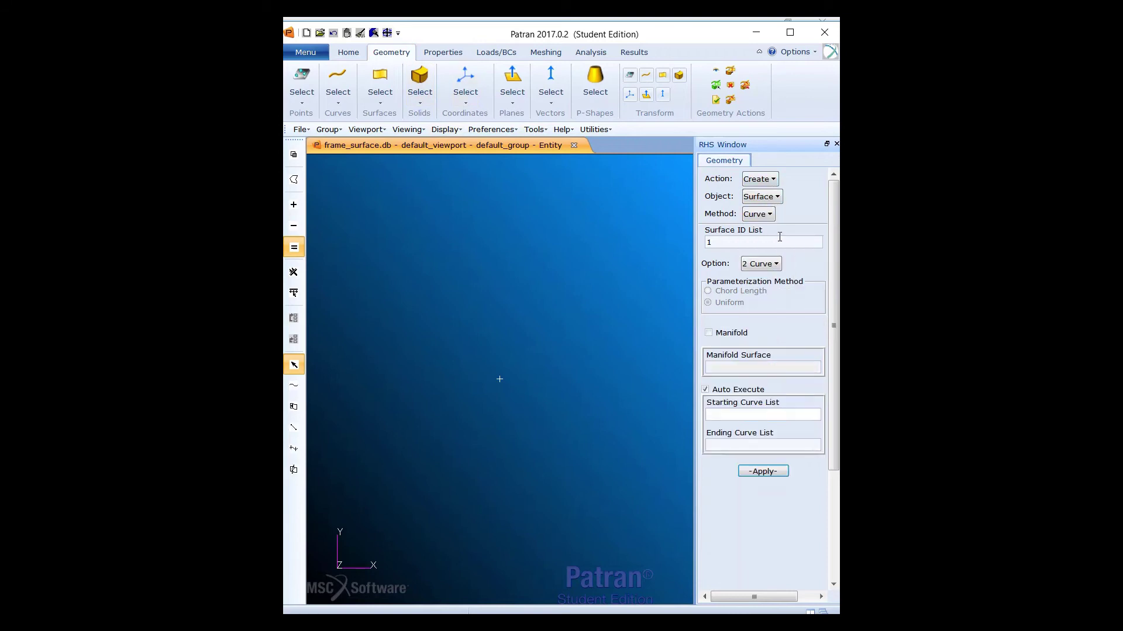
{"action": "left_click", "coordinate": [766, 216]}
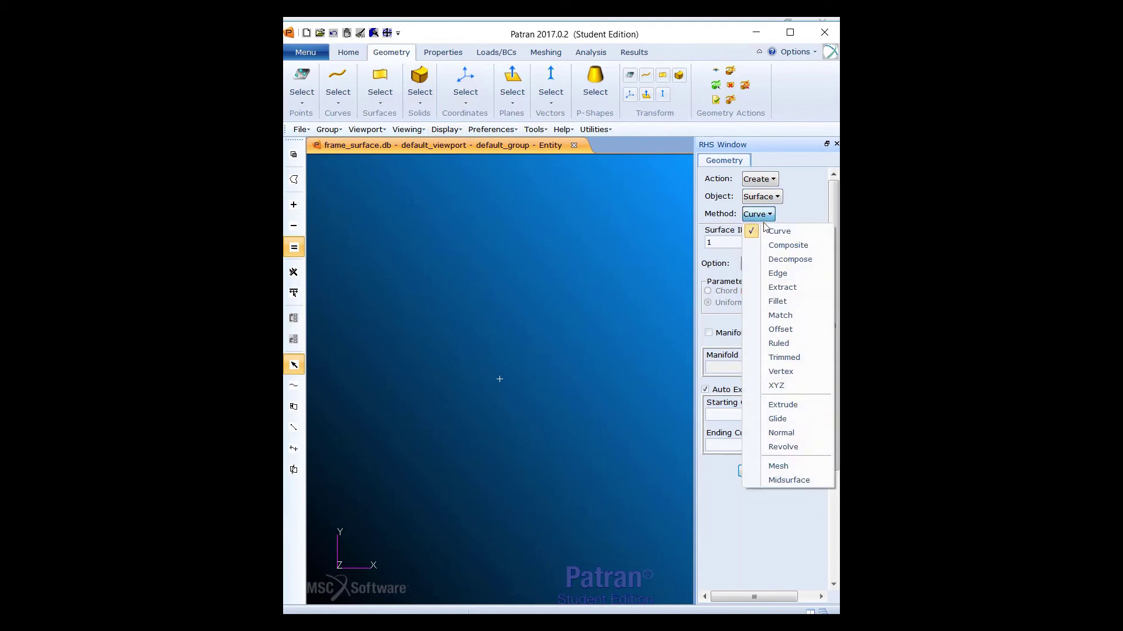
{"action": "left_click", "coordinate": [784, 386]}
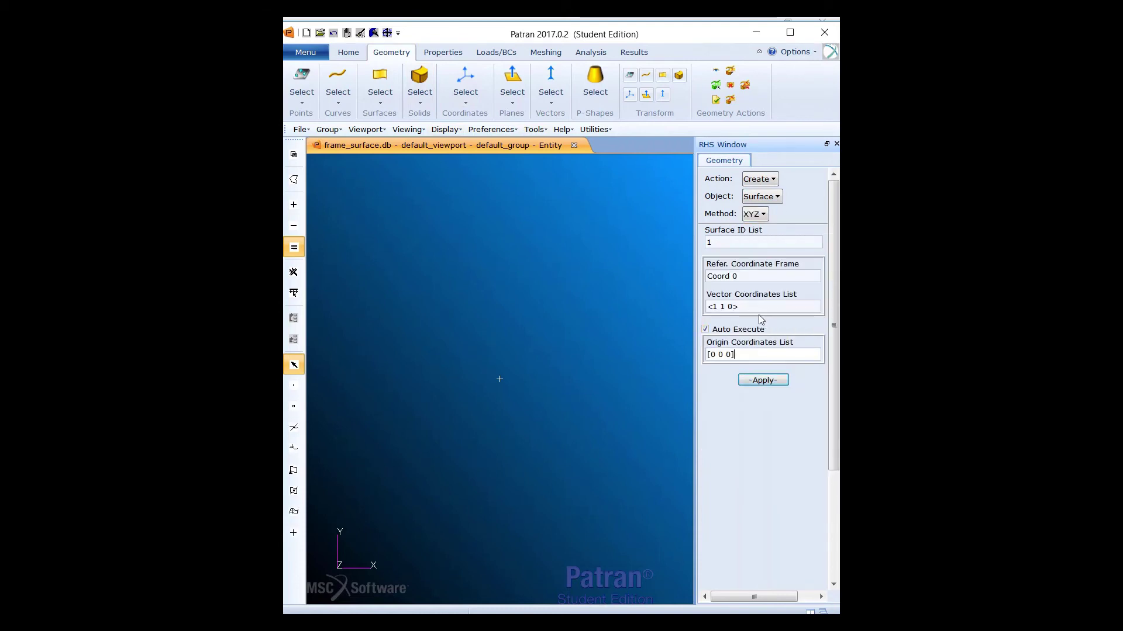
{"action": "left_click", "coordinate": [720, 307]}
{"action": "key", "text": "BackSpace"}
{"action": "type", "text": "2"}
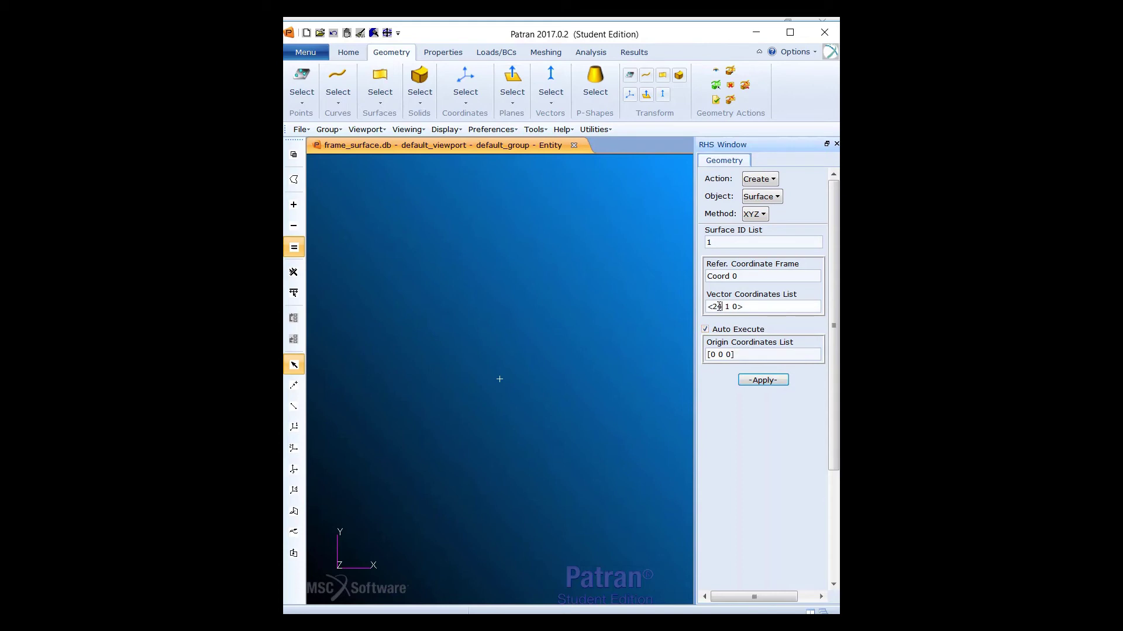
{"action": "type", "text": "4 10"}
{"action": "left_click", "coordinate": [720, 330]}
{"action": "left_click", "coordinate": [763, 381]}
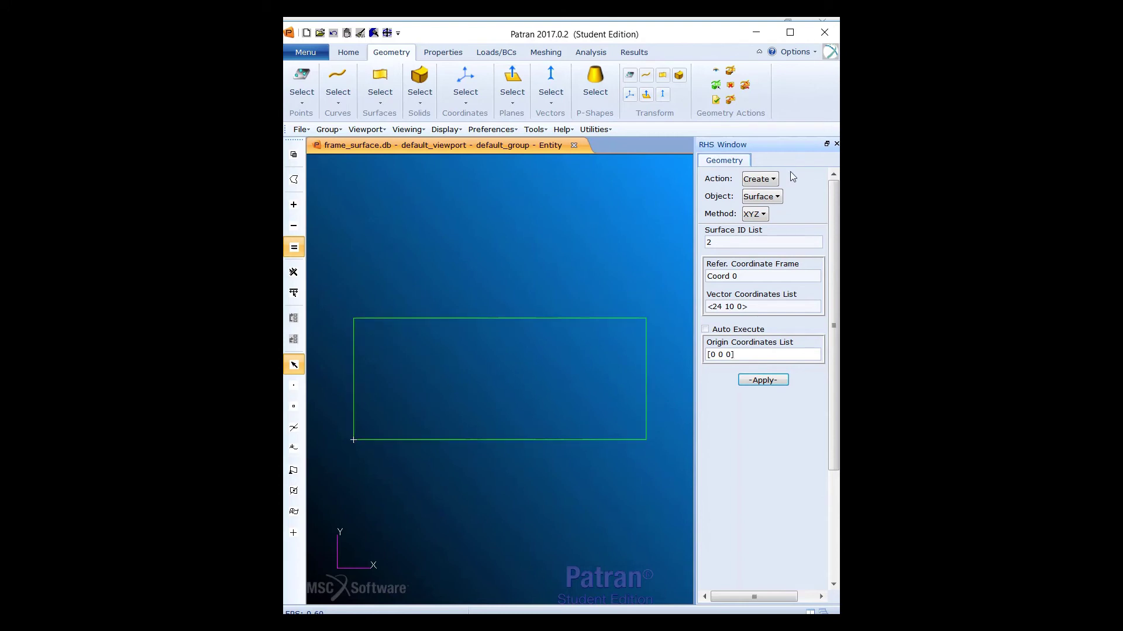
- Extrude the rectangle's upper edge, Surface 1.2, into a surface with translation vector <0 0 2> and Auto Execute off
{"action": "left_click", "coordinate": [754, 214]}
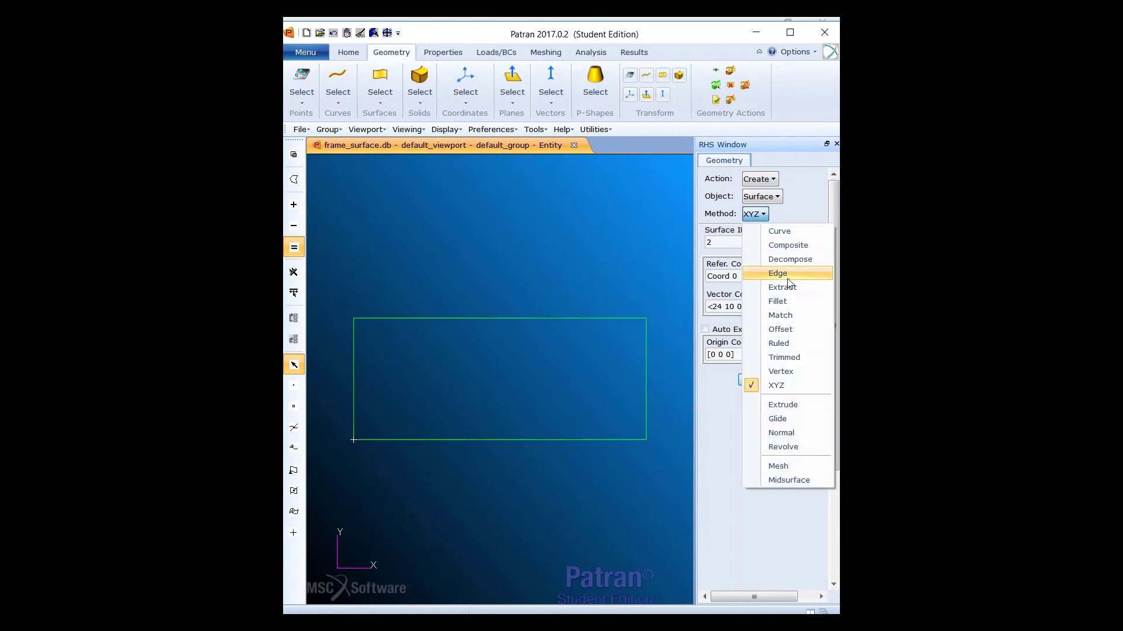
{"action": "left_click", "coordinate": [794, 411]}
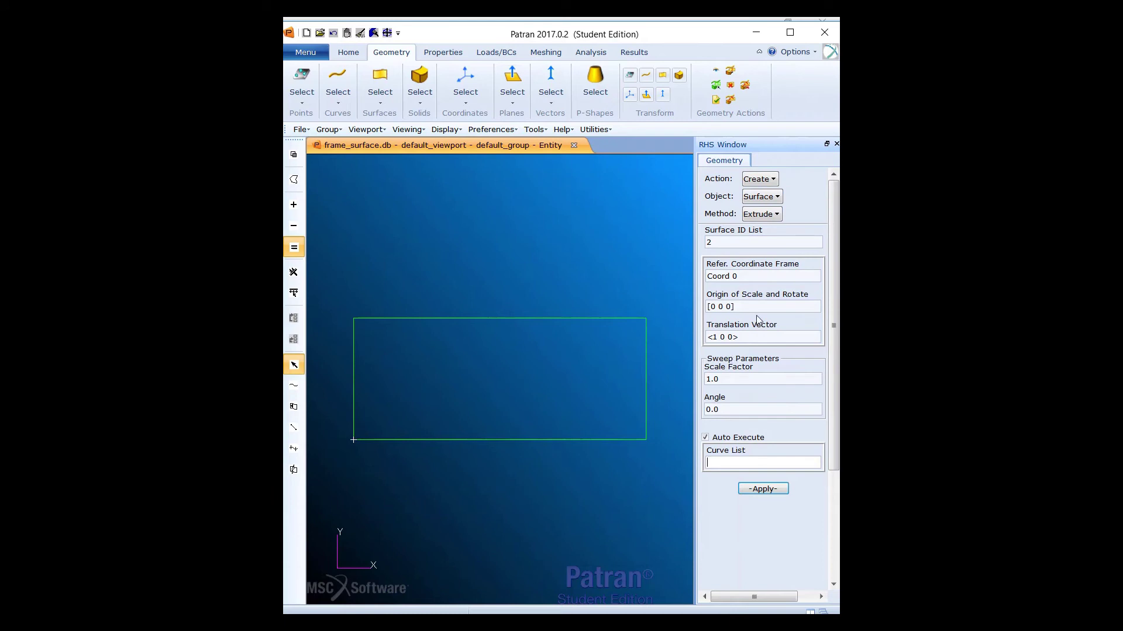
{"action": "left_click", "coordinate": [718, 337]}
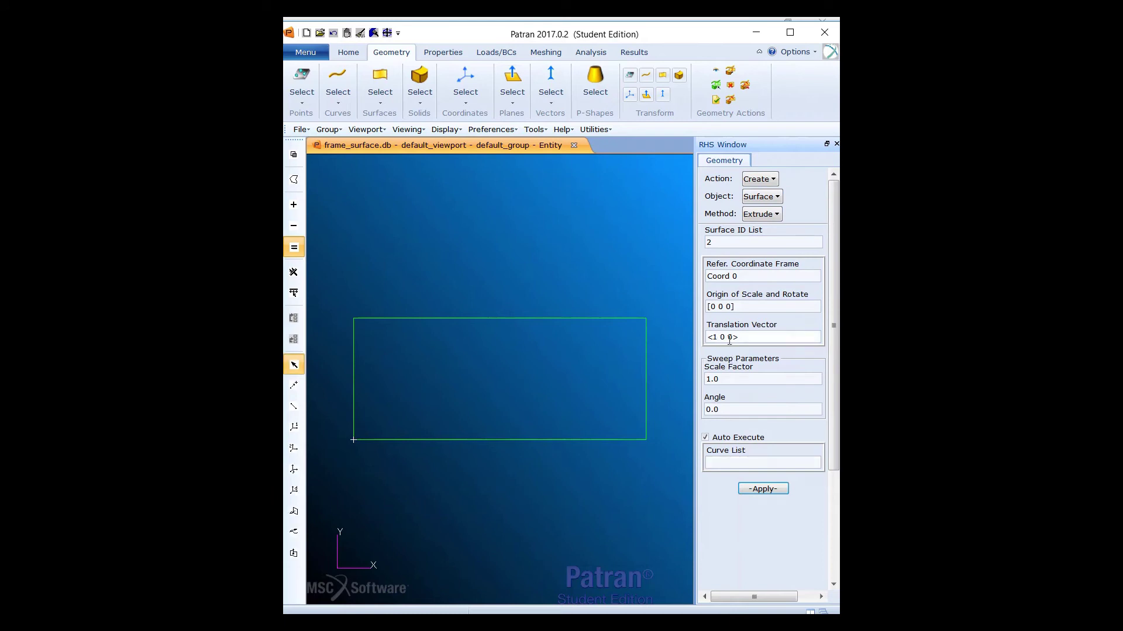
{"action": "key", "text": "BackSpace"}
{"action": "type", "text": "0"}
{"action": "key", "text": "BackSpace"}
{"action": "left_click", "coordinate": [706, 438]}
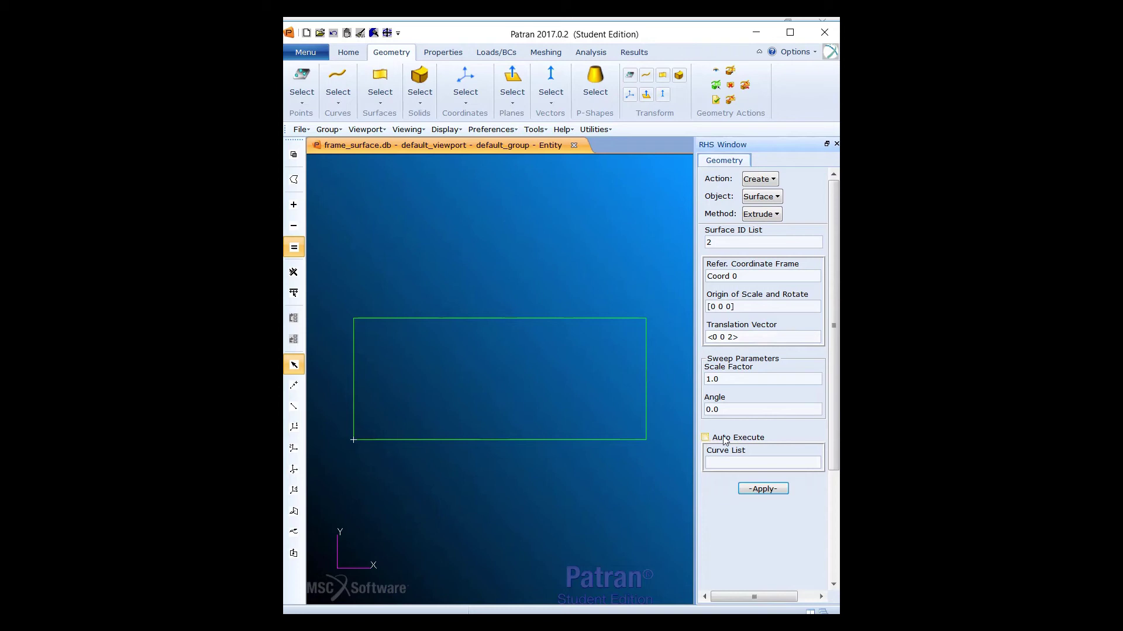
{"action": "left_click", "coordinate": [737, 464]}
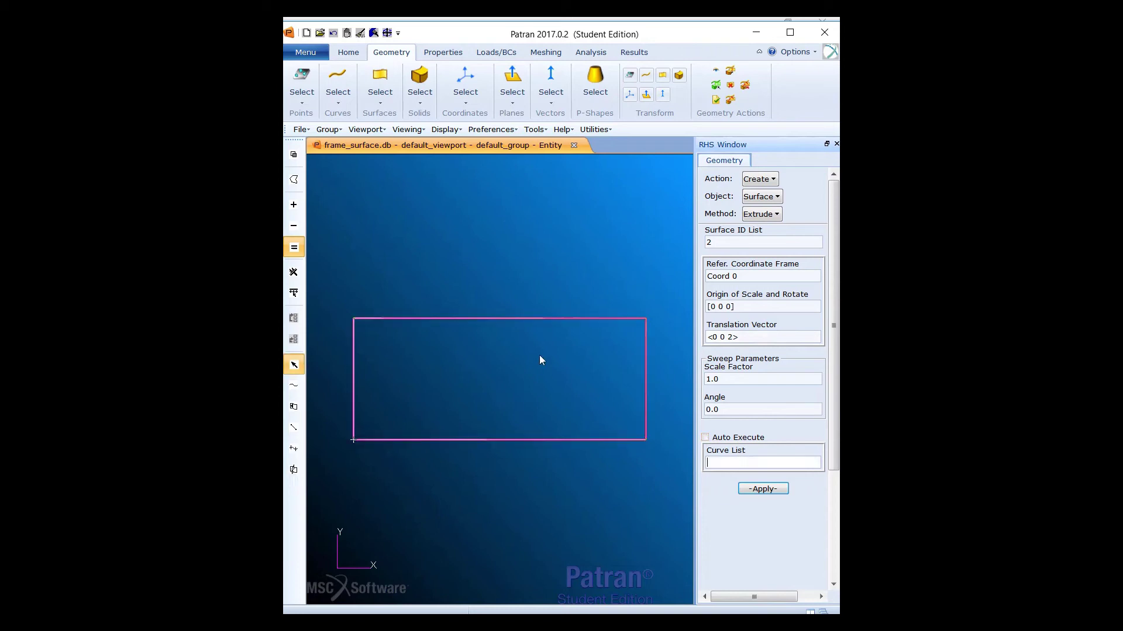
{"action": "left_click", "coordinate": [497, 319]}
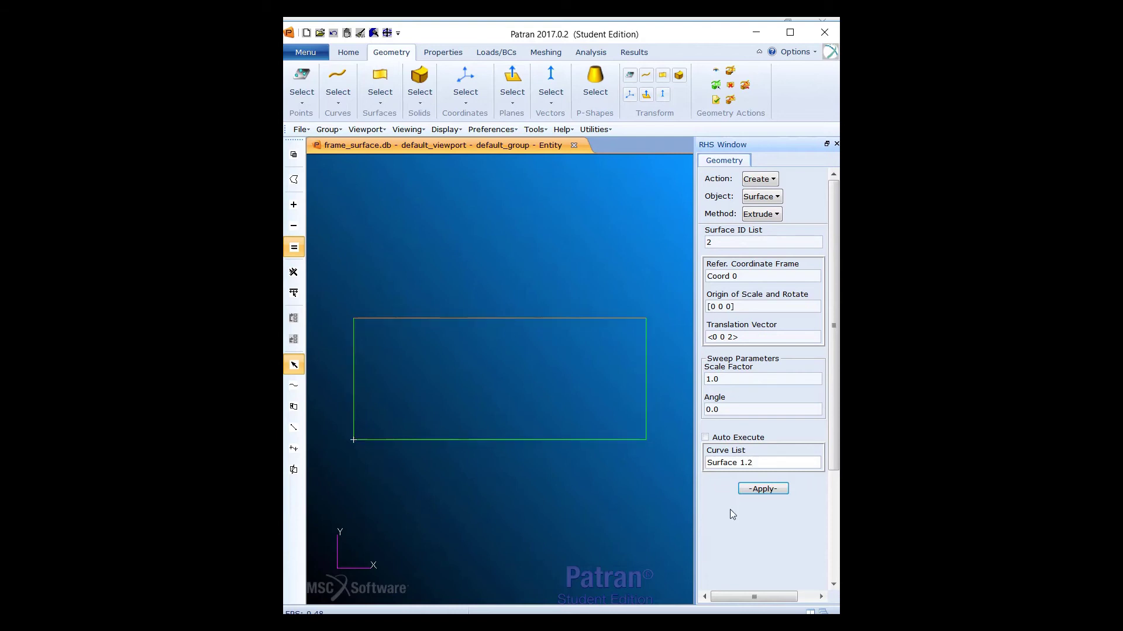
{"action": "left_click", "coordinate": [770, 491]}
- Extrude the same upper edge, Surface 1.2, in the opposite direction with translation vector <0 0 -2>
{"action": "left_click", "coordinate": [348, 52]}
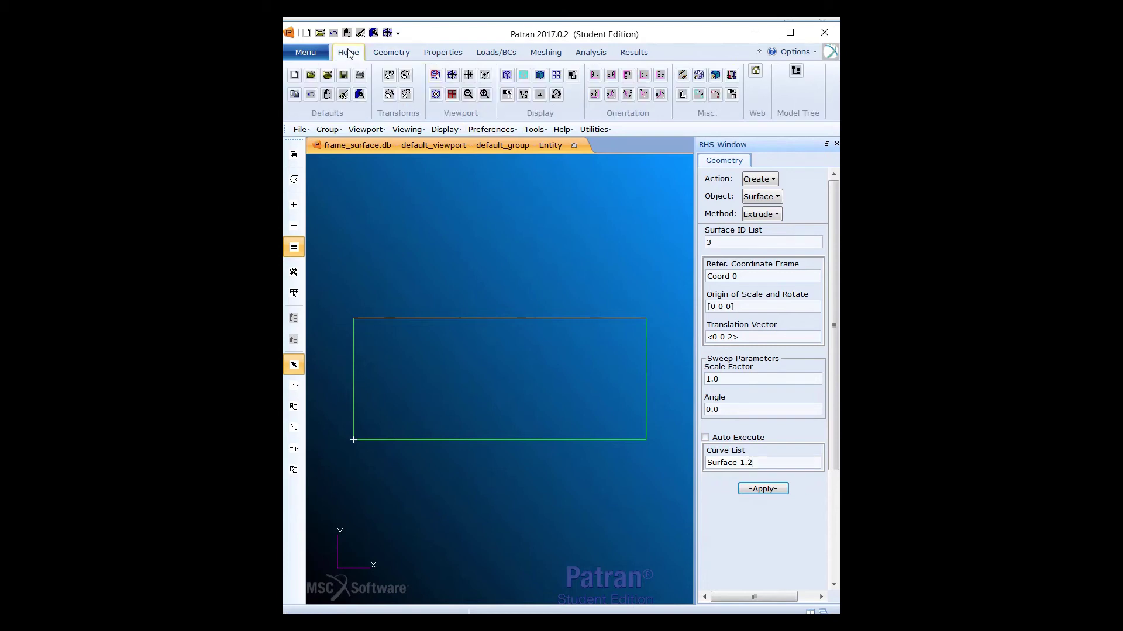
{"action": "left_click", "coordinate": [612, 95]}
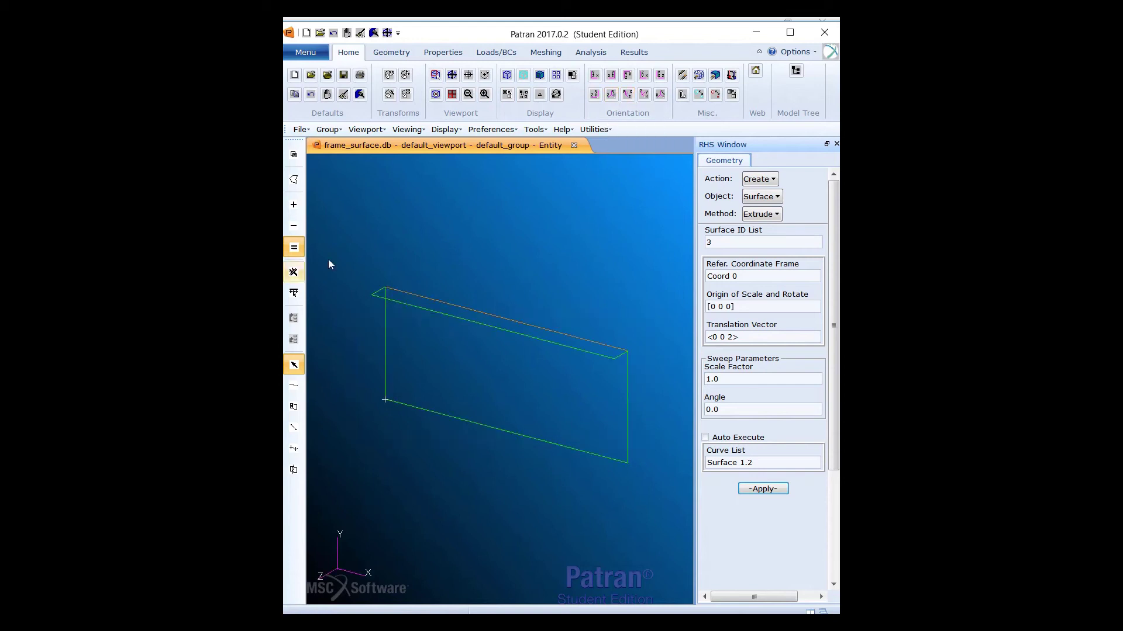
{"action": "left_click", "coordinate": [728, 339]}
{"action": "type", "text": "-"}
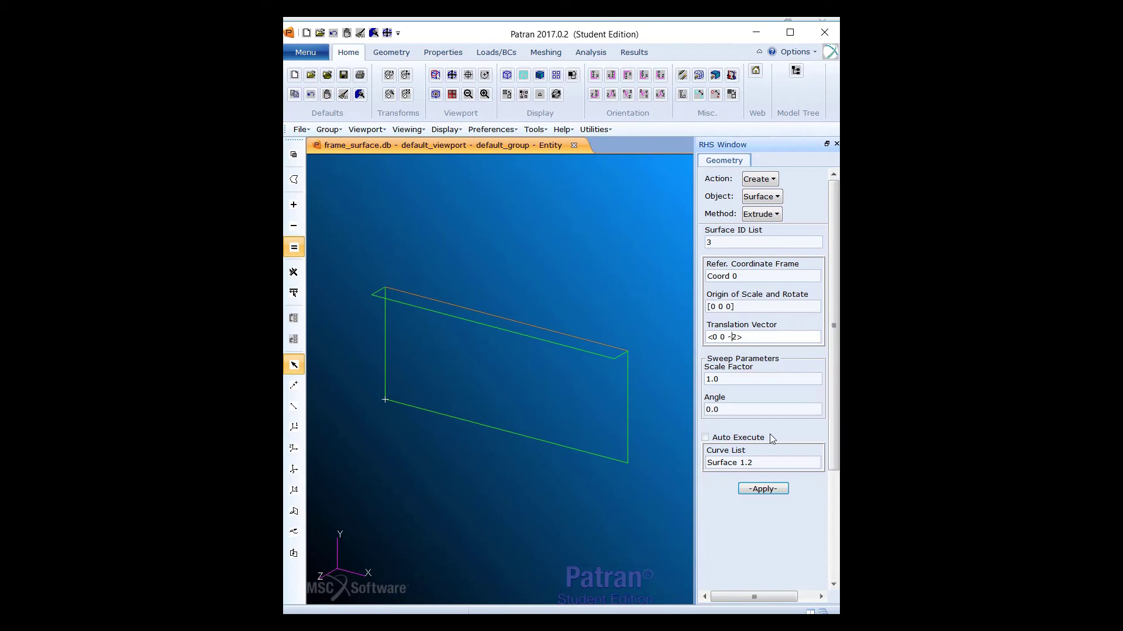
{"action": "left_click", "coordinate": [762, 489]}
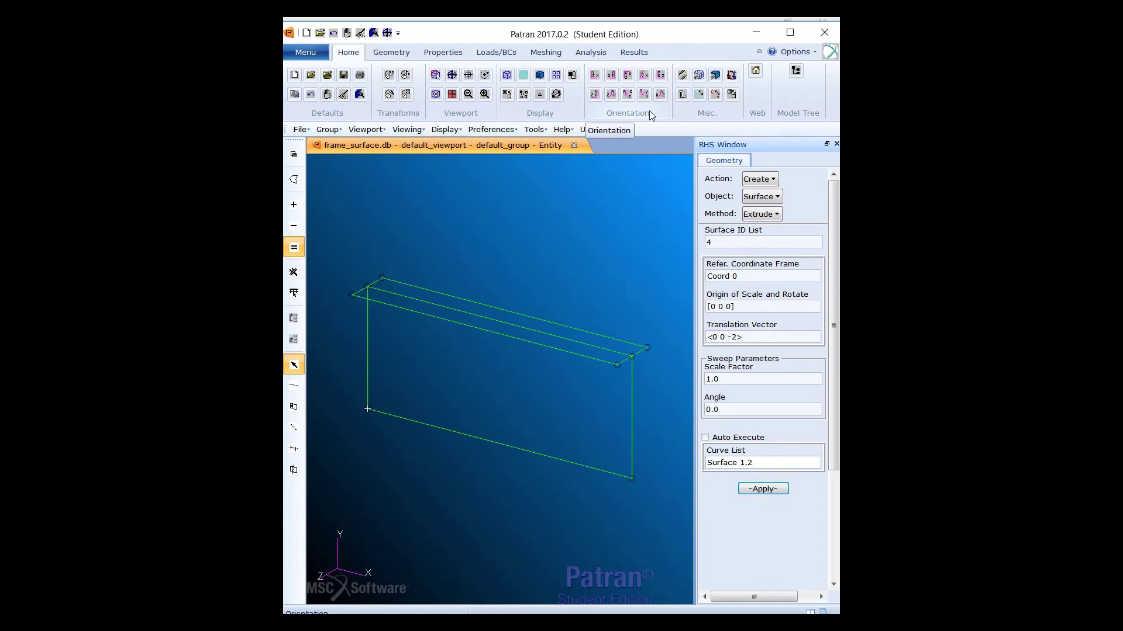
- Turn on the surface labels in the viewport
{"action": "left_click", "coordinate": [682, 95]}
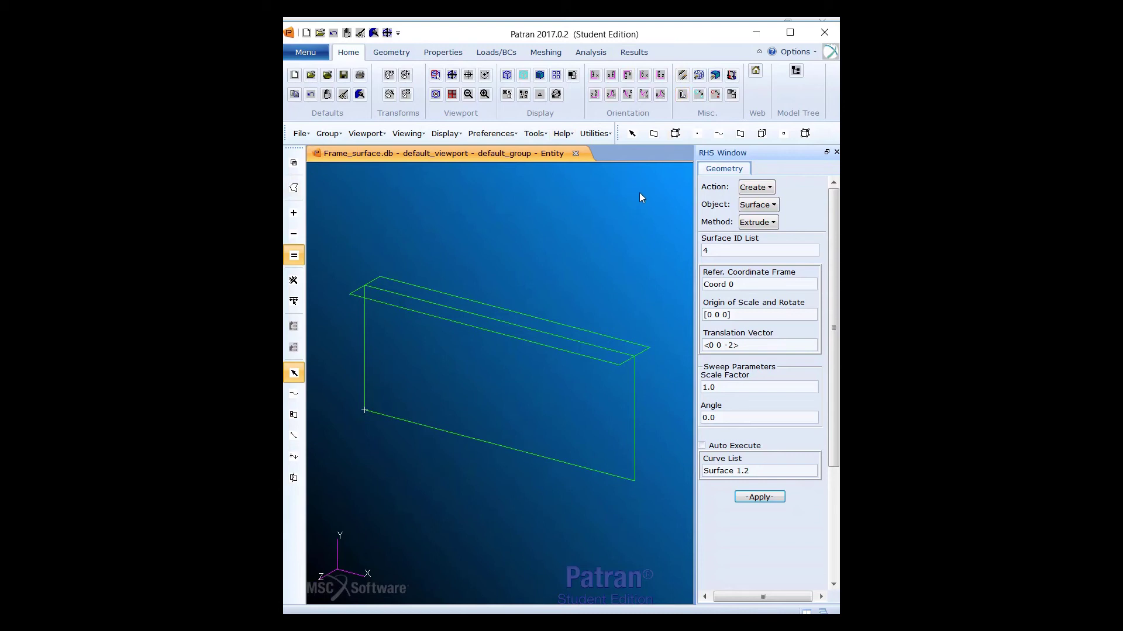
{"action": "left_click", "coordinate": [740, 135]}
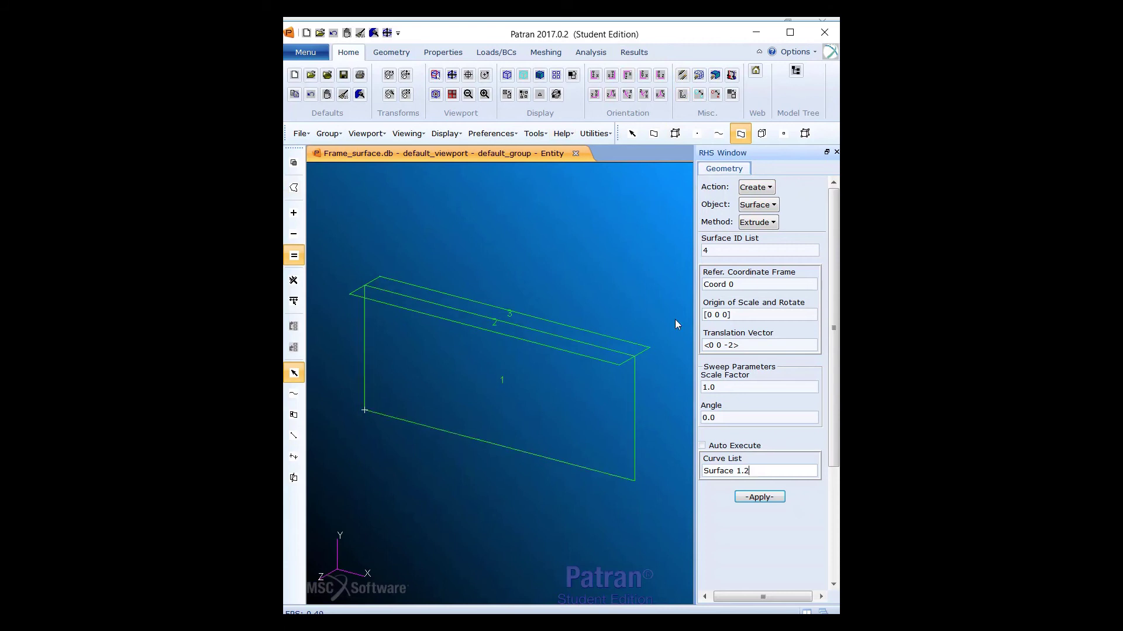
- Translate copies of the two upper flanges, Surface 2 and Surface 3, by direction vector <0 -10 0>
{"action": "left_click", "coordinate": [766, 190]}
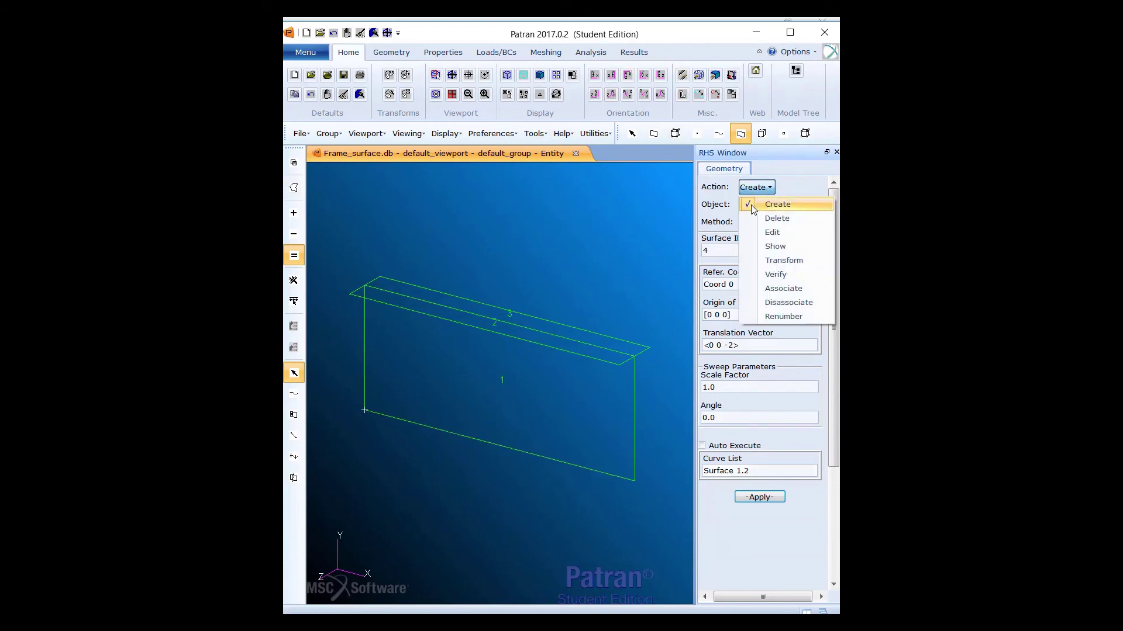
{"action": "left_click", "coordinate": [781, 261]}
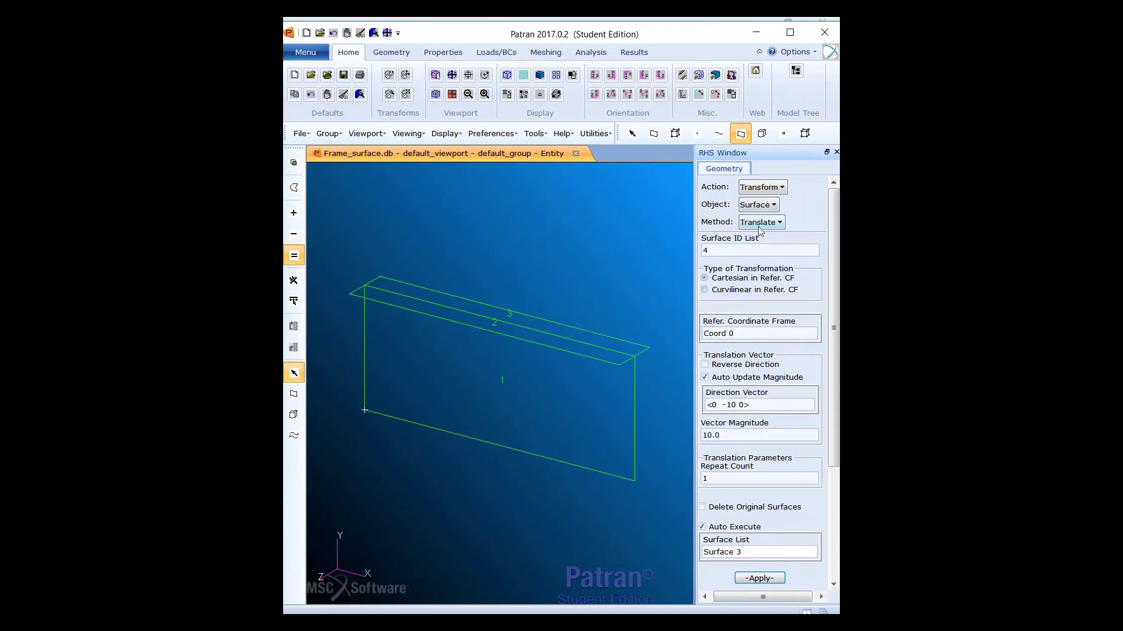
{"action": "left_click", "coordinate": [720, 403]}
{"action": "type", "text": "-"}
{"action": "left_click_drag", "start_coordinate": [754, 552], "coordinate": [638, 566]}
{"action": "key", "text": "BackSpace"}
{"action": "left_click", "coordinate": [444, 314]}
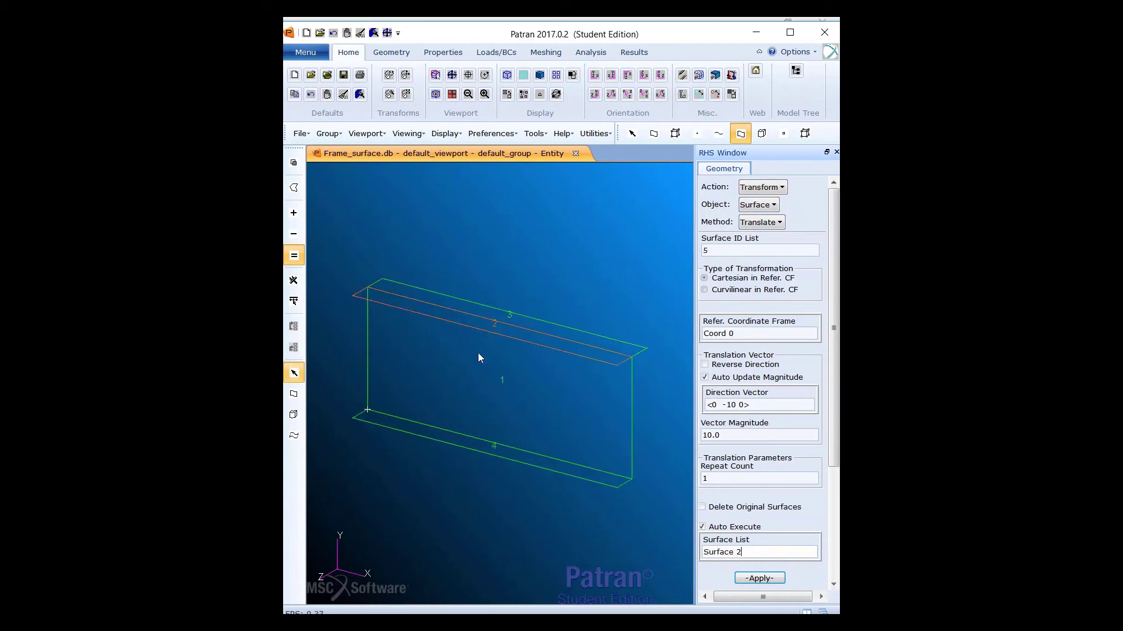
{"action": "left_click", "coordinate": [577, 335]}
- Translate a copy of the whole section, Surface 1:5, by direction vector <24 0 0>, keeping the original surfaces
{"action": "left_click", "coordinate": [720, 405]}
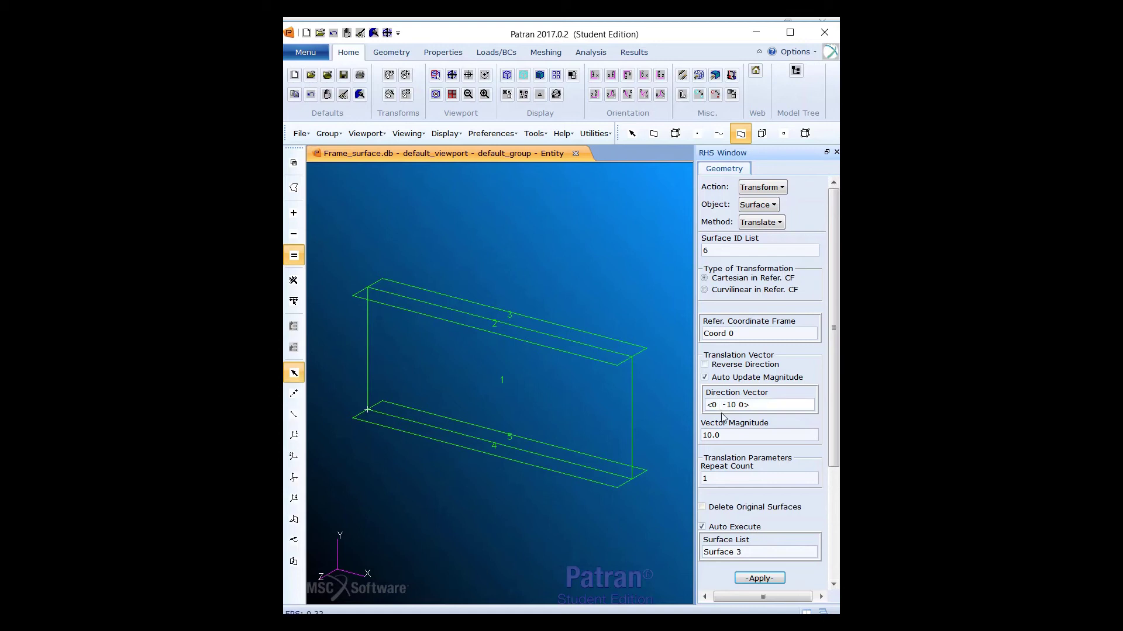
{"action": "key", "text": "BackSpace"}
{"action": "type", "text": "24"}
{"action": "key", "text": "BackSpace"}
{"action": "key", "text": "BackSpace"}
{"action": "scroll", "coordinate": [439, 243], "scroll_direction": "down", "scroll_amount": 2}
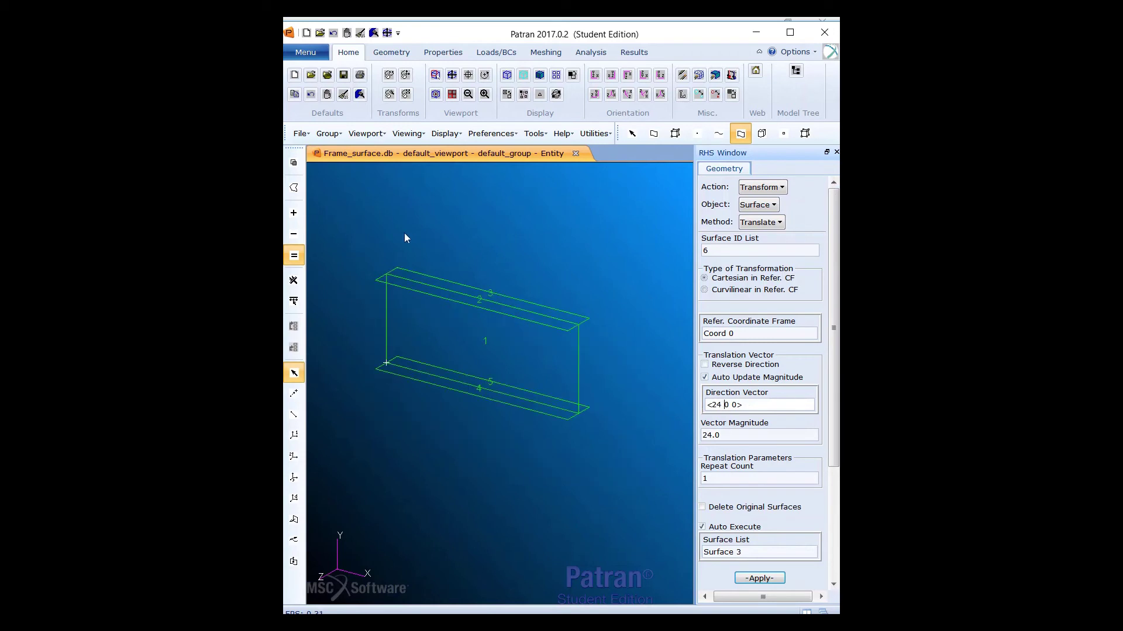
{"action": "left_click", "coordinate": [753, 550]}
{"action": "key", "text": "Delete"}
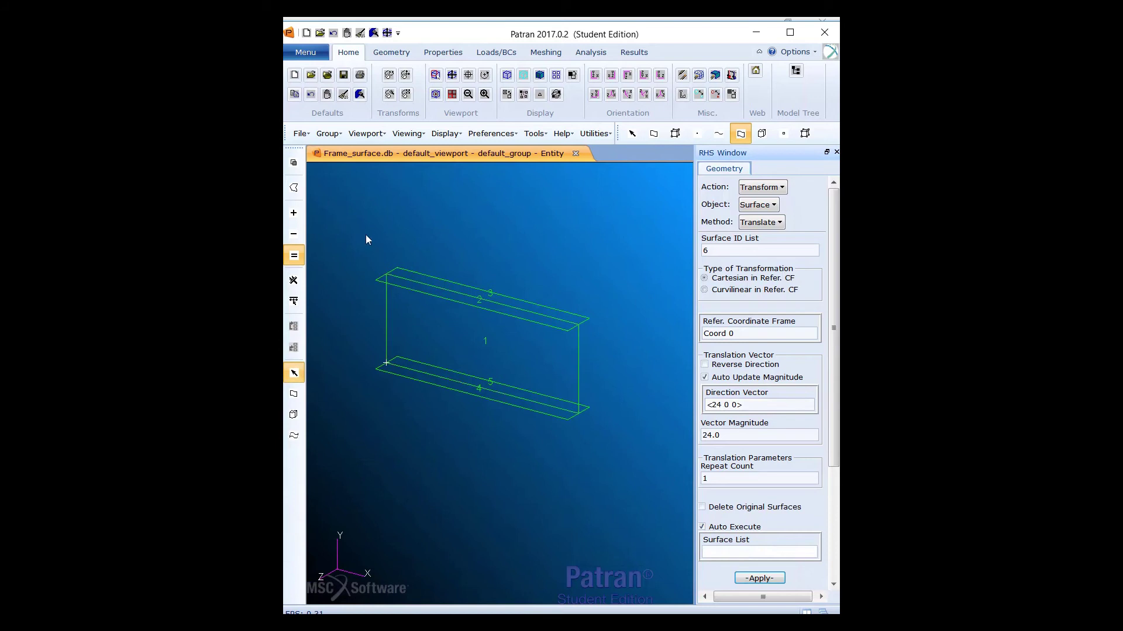
{"action": "left_click_drag", "start_coordinate": [345, 243], "coordinate": [617, 455]}
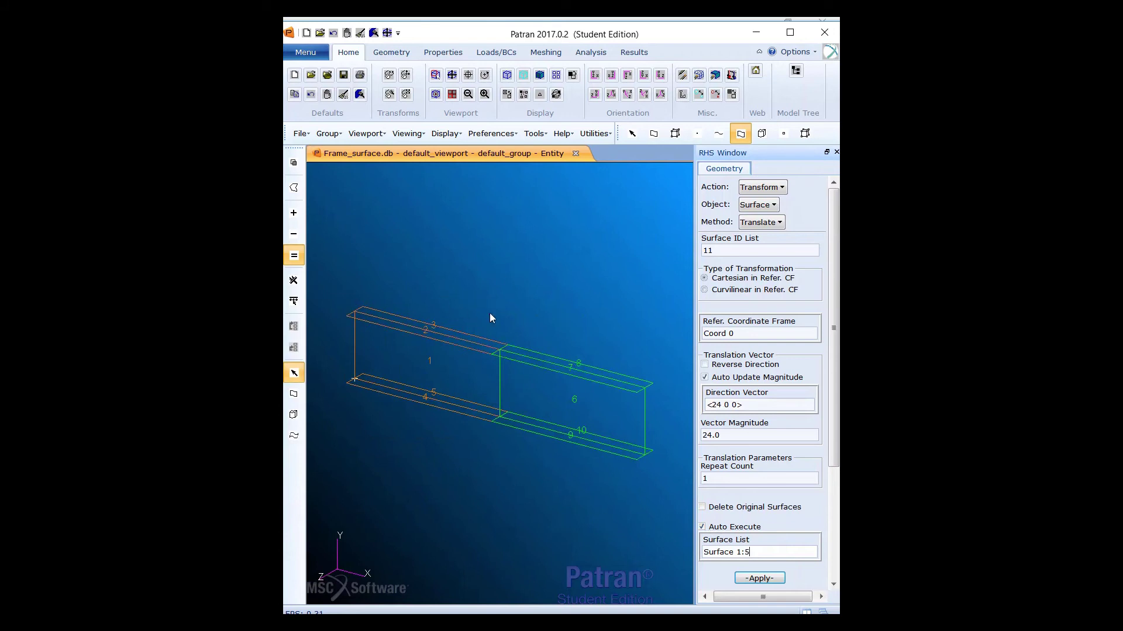
{"action": "scroll", "coordinate": [818, 479], "scroll_direction": "down", "scroll_amount": 3}
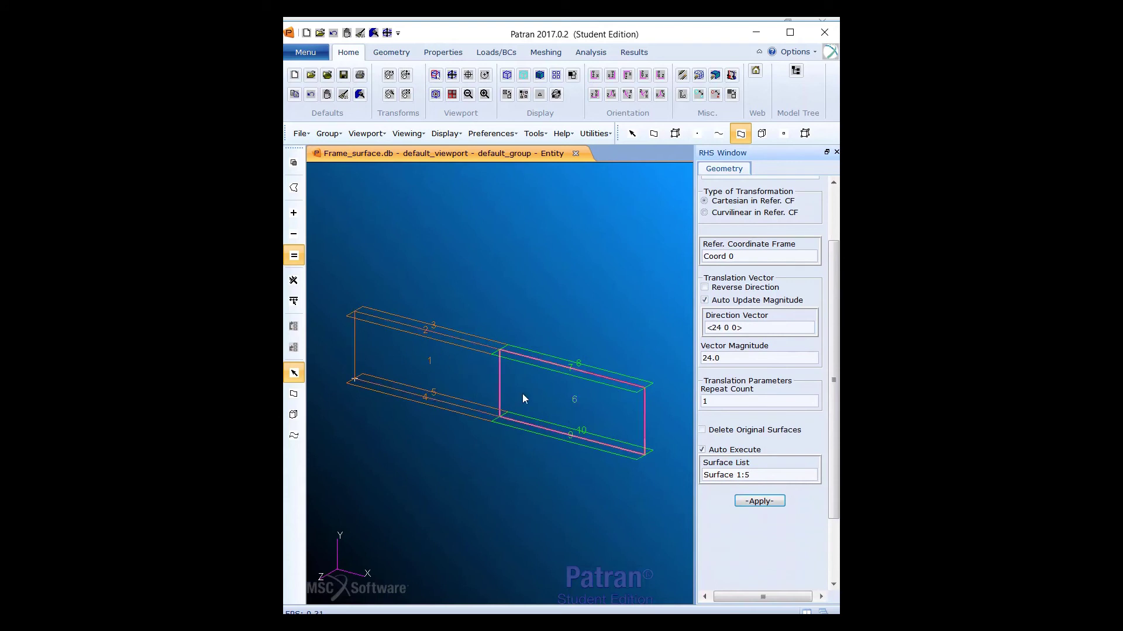
{"action": "scroll", "coordinate": [838, 225], "scroll_direction": "up", "scroll_amount": 3}
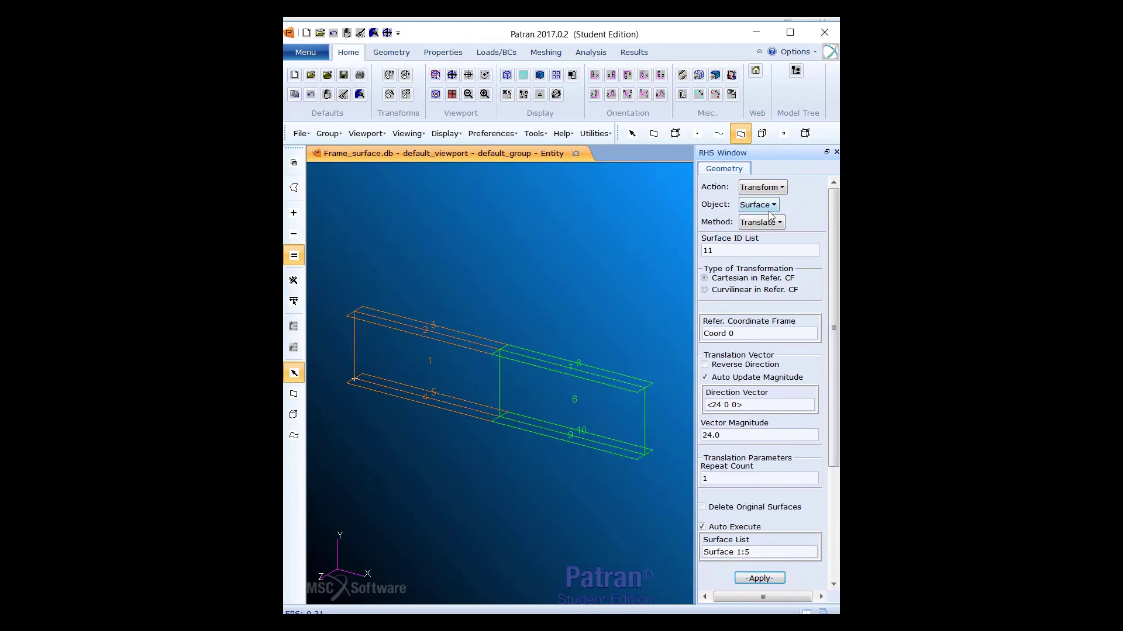
- Set up point creation with the Extract method, using the single point on surface option
{"action": "left_click", "coordinate": [756, 190]}
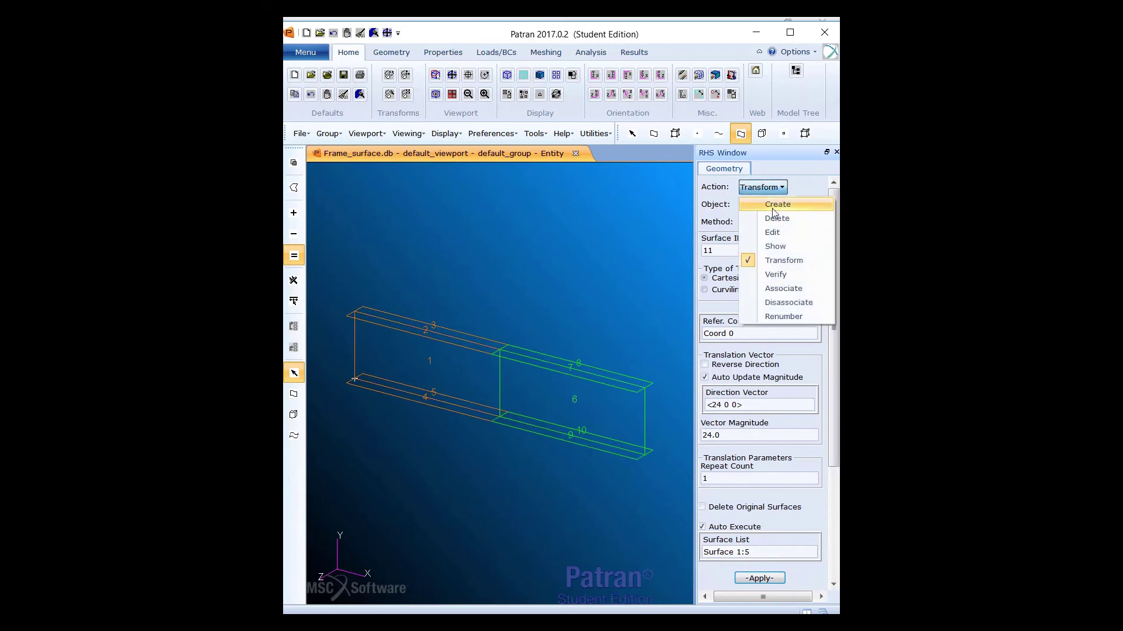
{"action": "left_click", "coordinate": [767, 206]}
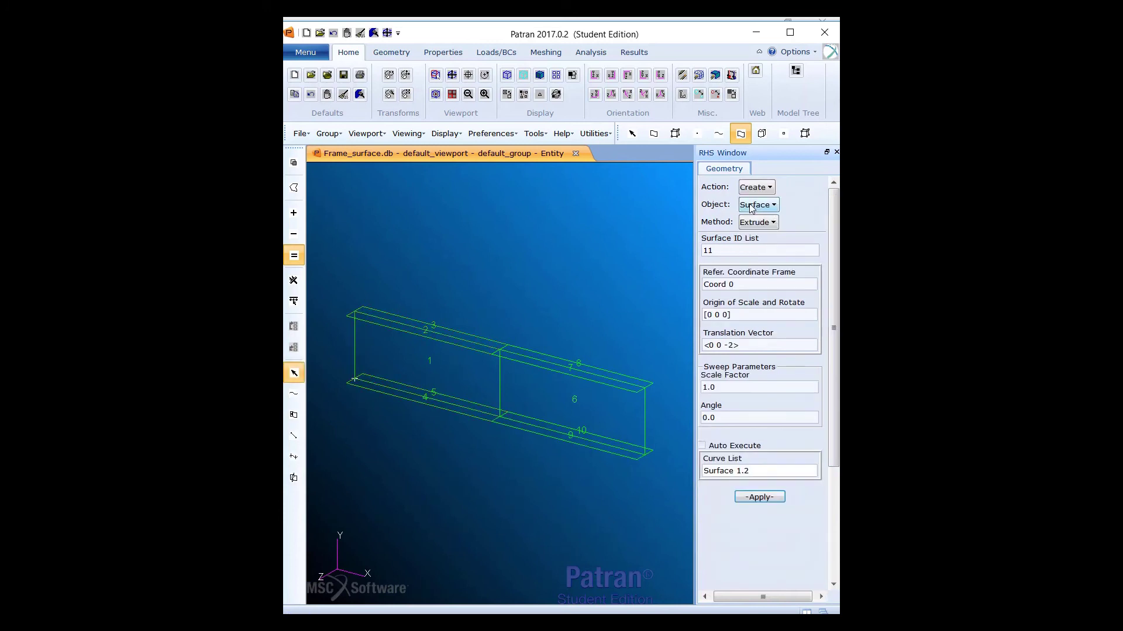
{"action": "left_click", "coordinate": [752, 206]}
{"action": "left_click", "coordinate": [757, 221]}
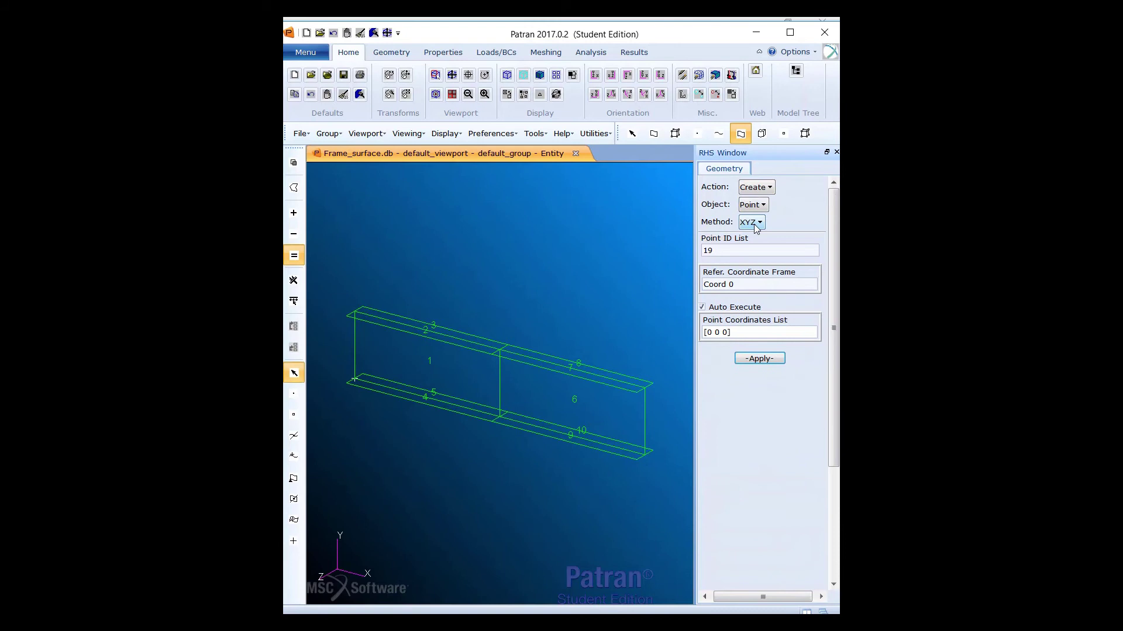
{"action": "left_click", "coordinate": [754, 223]}
{"action": "left_click", "coordinate": [770, 266]}
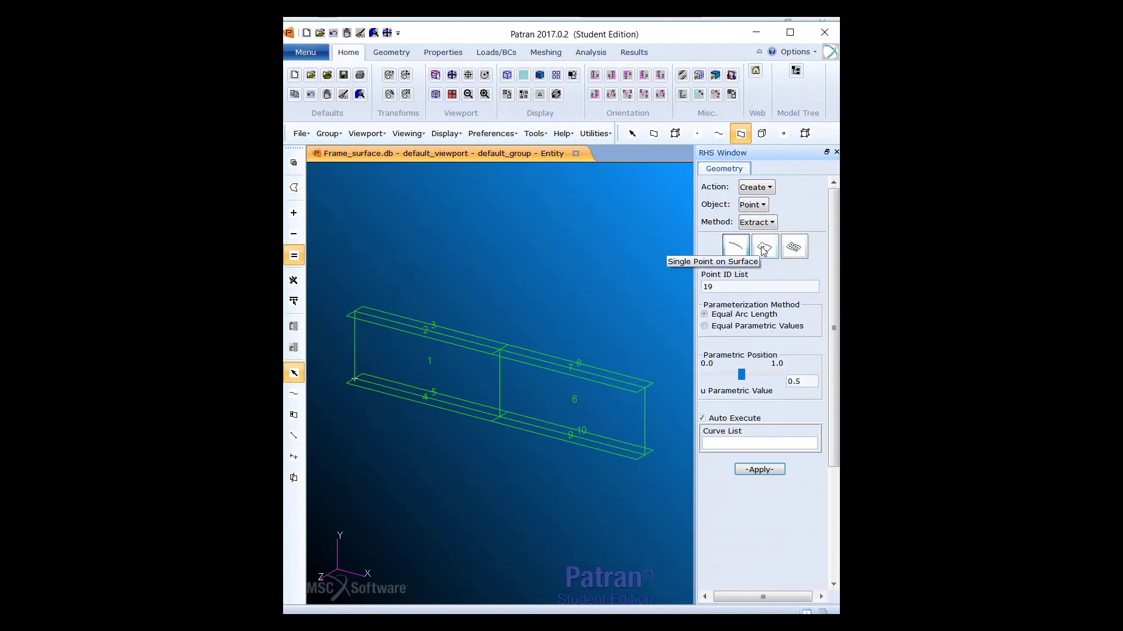
{"action": "left_click", "coordinate": [763, 249]}
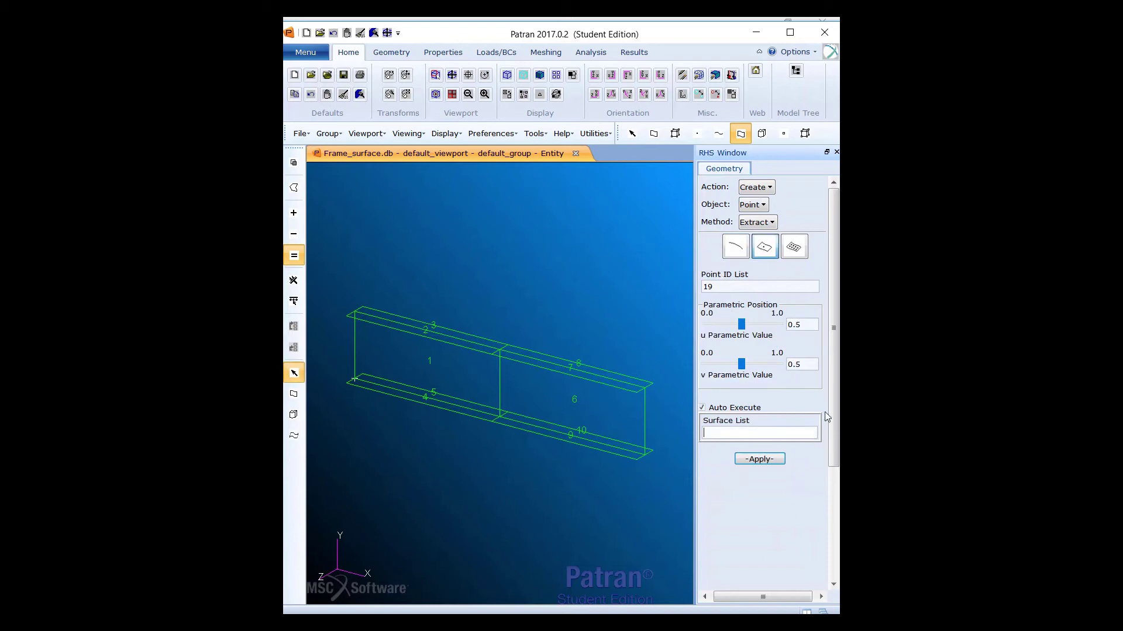
- Extract a point on Surface 1 at u 0.25 and v 0.5, with Auto Execute off
{"action": "left_click", "coordinate": [798, 324]}
{"action": "key", "text": "BackSpace"}
{"action": "type", "text": "25"}
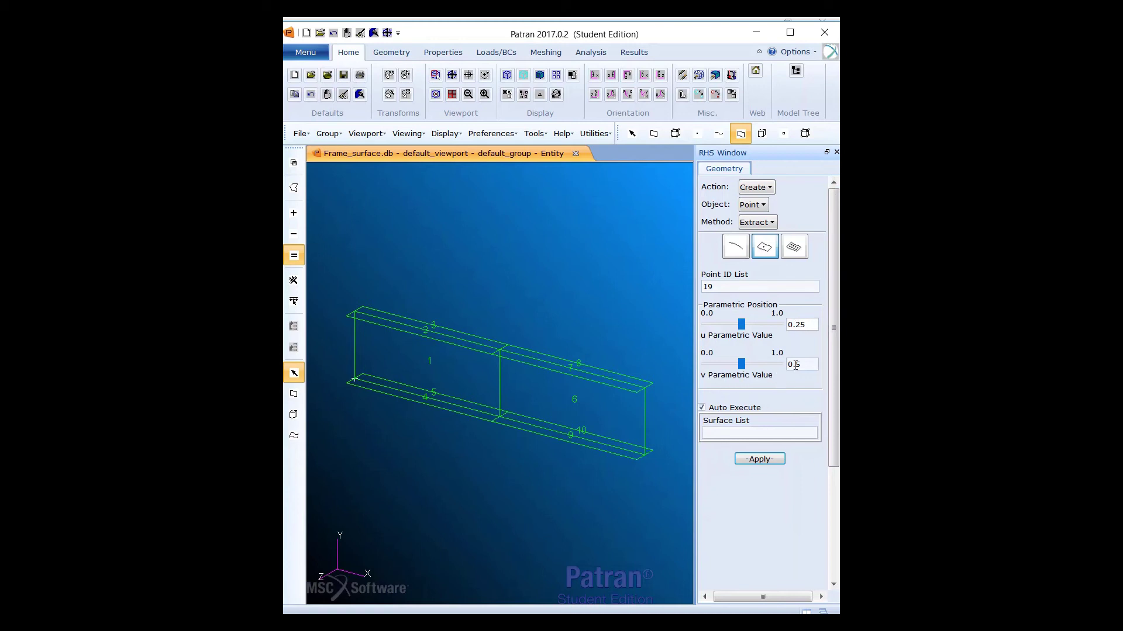
{"action": "left_click", "coordinate": [745, 411]}
{"action": "left_click", "coordinate": [741, 433]}
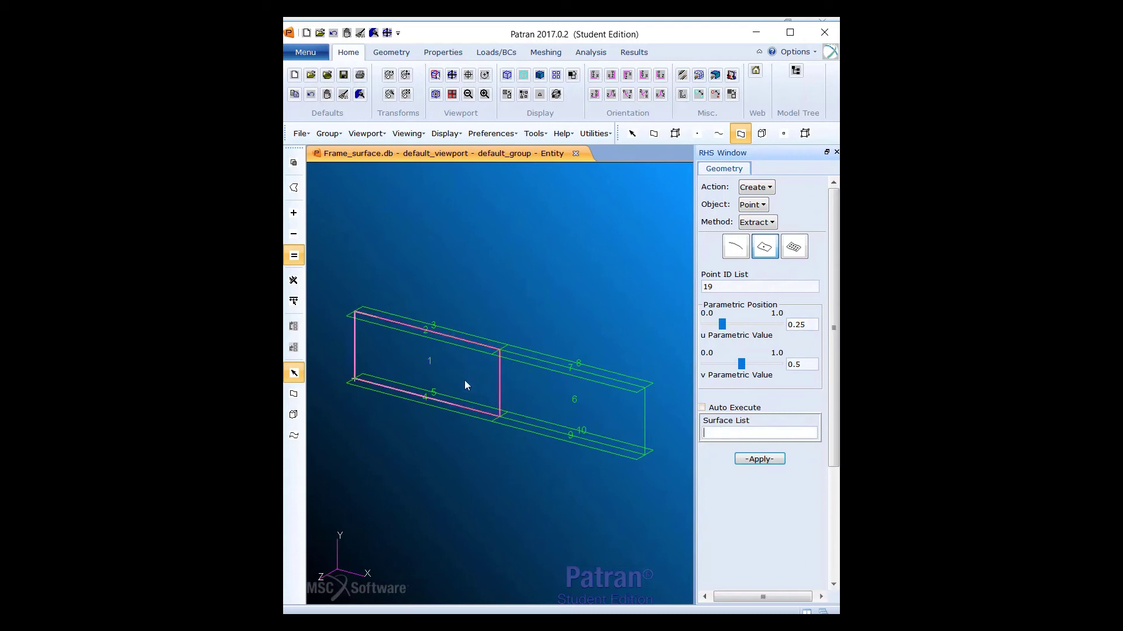
{"action": "left_click", "coordinate": [449, 371]}
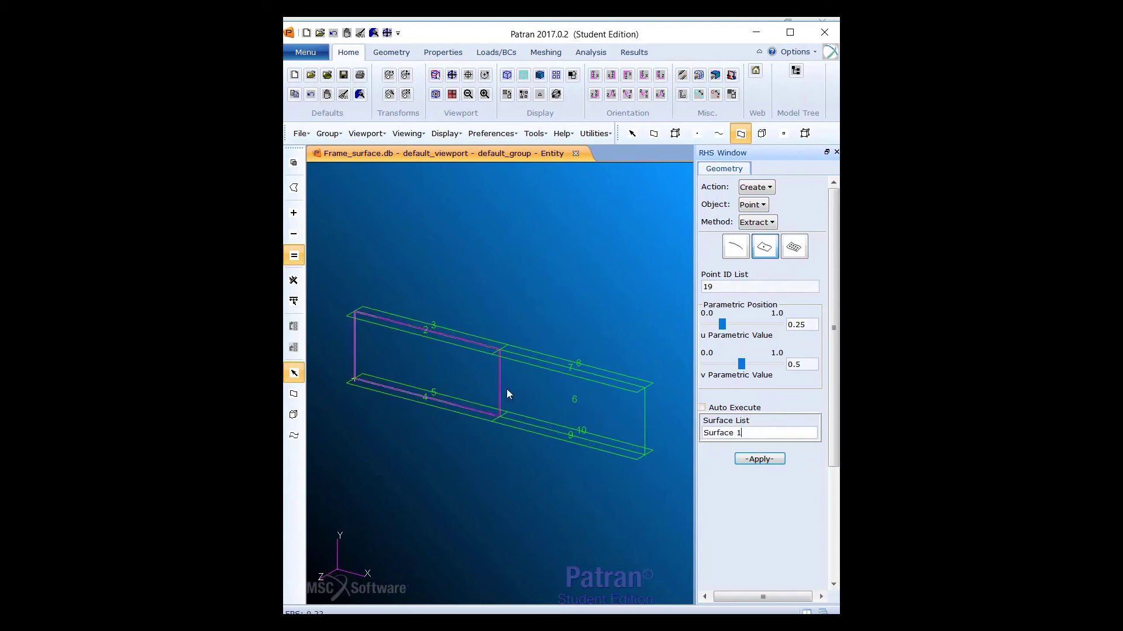
{"action": "left_click", "coordinate": [749, 461]}
- Extract a second point on Surface 1 at u 0.75 and v 0.5
{"action": "key", "text": "BackSpace"}
{"action": "key", "text": "BackSpace"}
{"action": "type", "text": "75"}
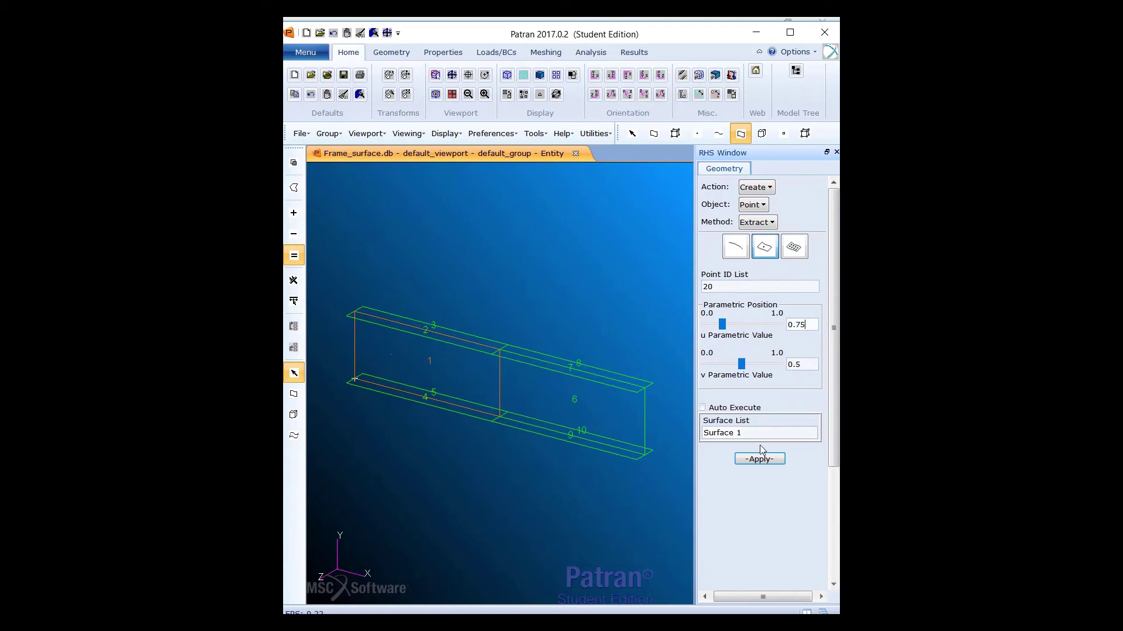
{"action": "left_click", "coordinate": [749, 459]}
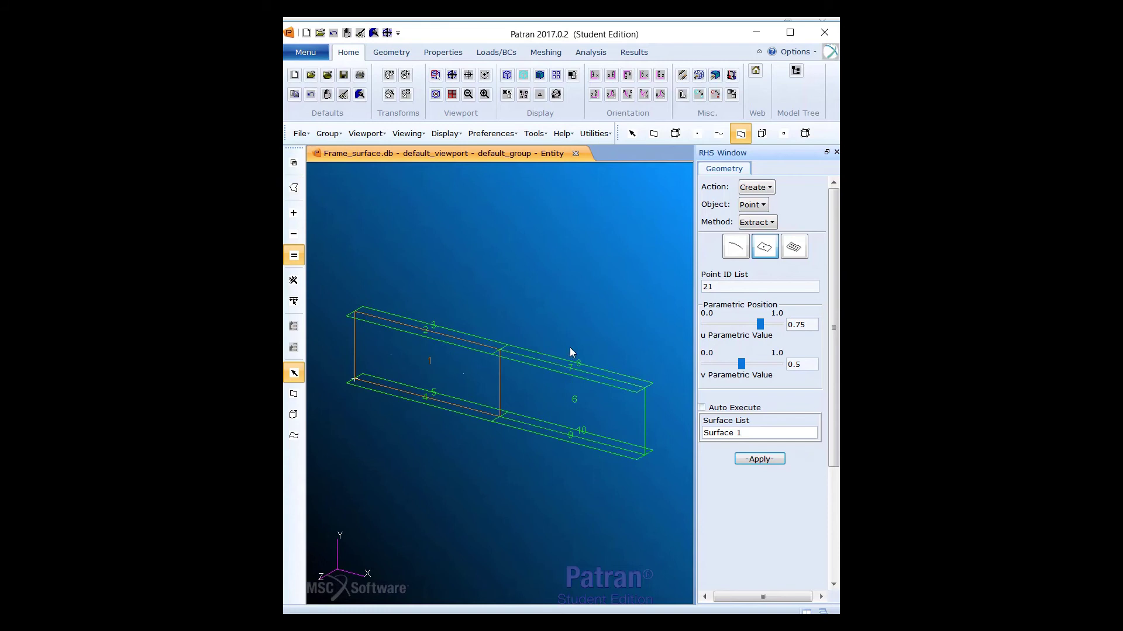
- Extract a point on the second web, Surface 6, at u 0.25 and v 0.5
{"action": "left_click", "coordinate": [807, 324]}
{"action": "key", "text": "BackSpace"}
{"action": "key", "text": "BackSpace"}
{"action": "type", "text": "25"}
{"action": "left_click", "coordinate": [753, 434]}
{"action": "left_click", "coordinate": [658, 454]}
{"action": "left_click", "coordinate": [550, 395]}
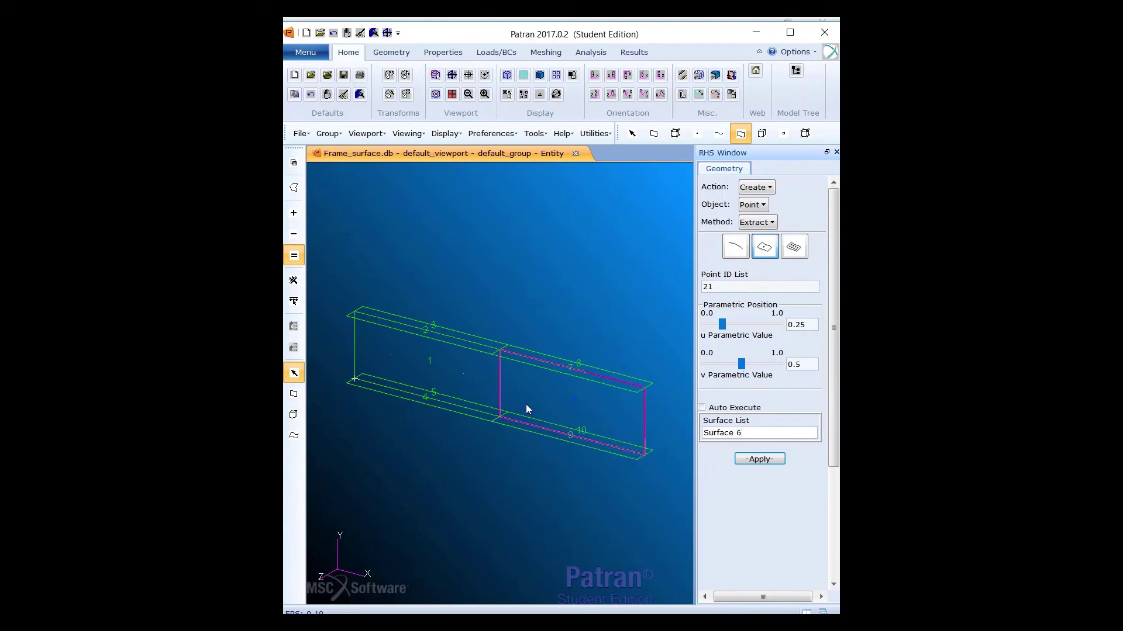
{"action": "left_click", "coordinate": [762, 461]}
- Extract another point on Surface 6 at u 0.75 and v 0.5
{"action": "left_click", "coordinate": [815, 326]}
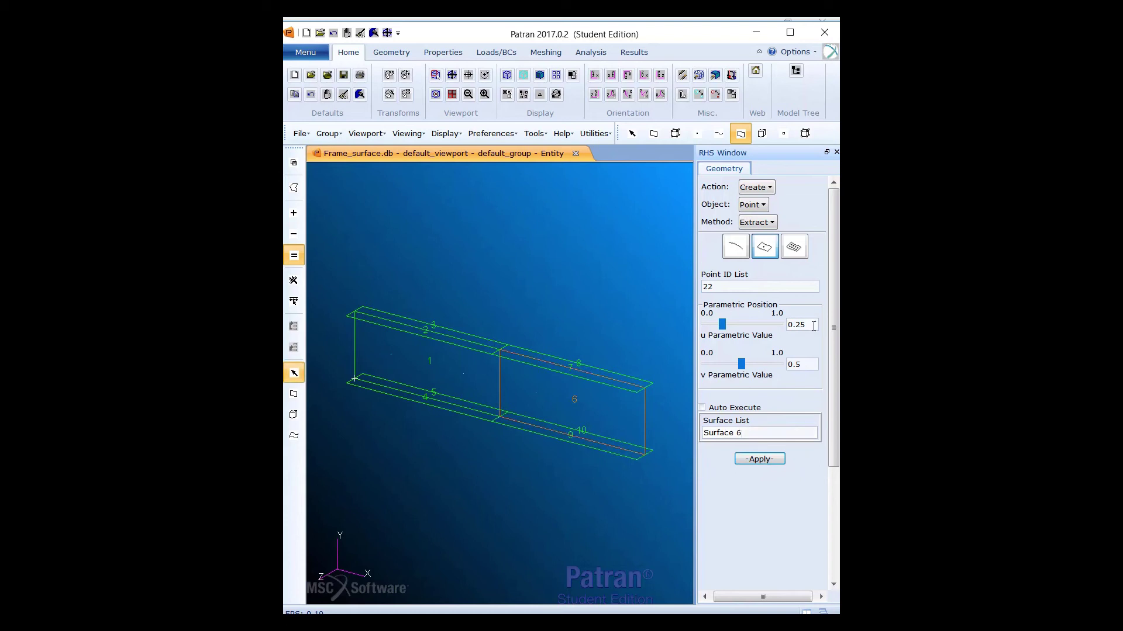
{"action": "key", "text": "BackSpace"}
{"action": "key", "text": "BackSpace"}
{"action": "type", "text": "75"}
{"action": "left_click", "coordinate": [765, 461]}
- Turn on the point labels in the viewport
{"action": "left_click", "coordinate": [682, 94]}
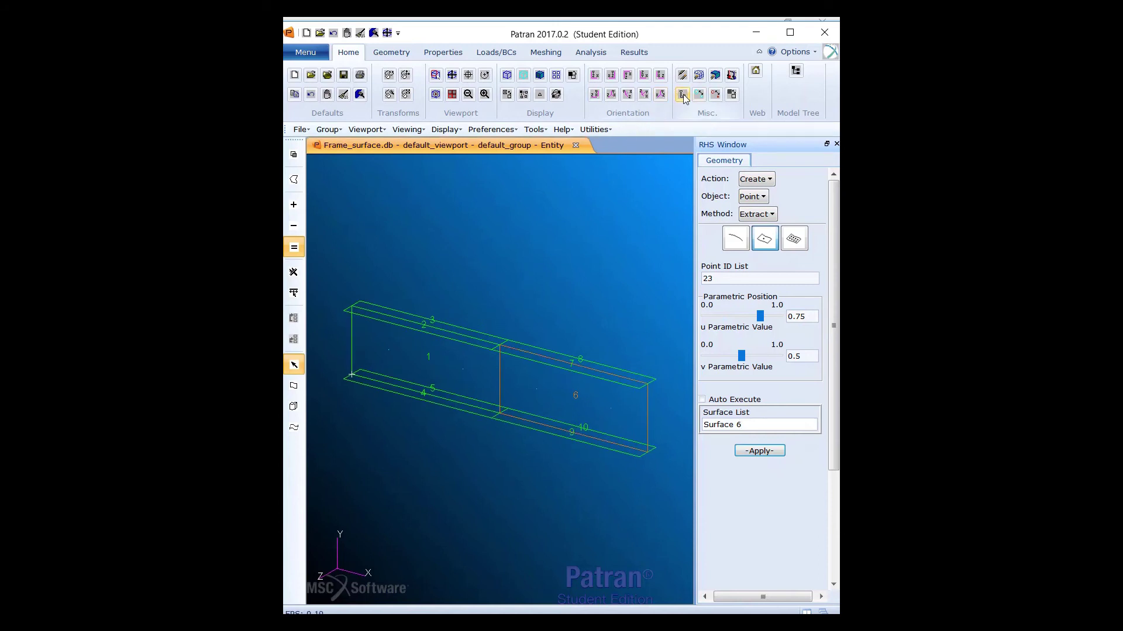
{"action": "left_click", "coordinate": [684, 95]}
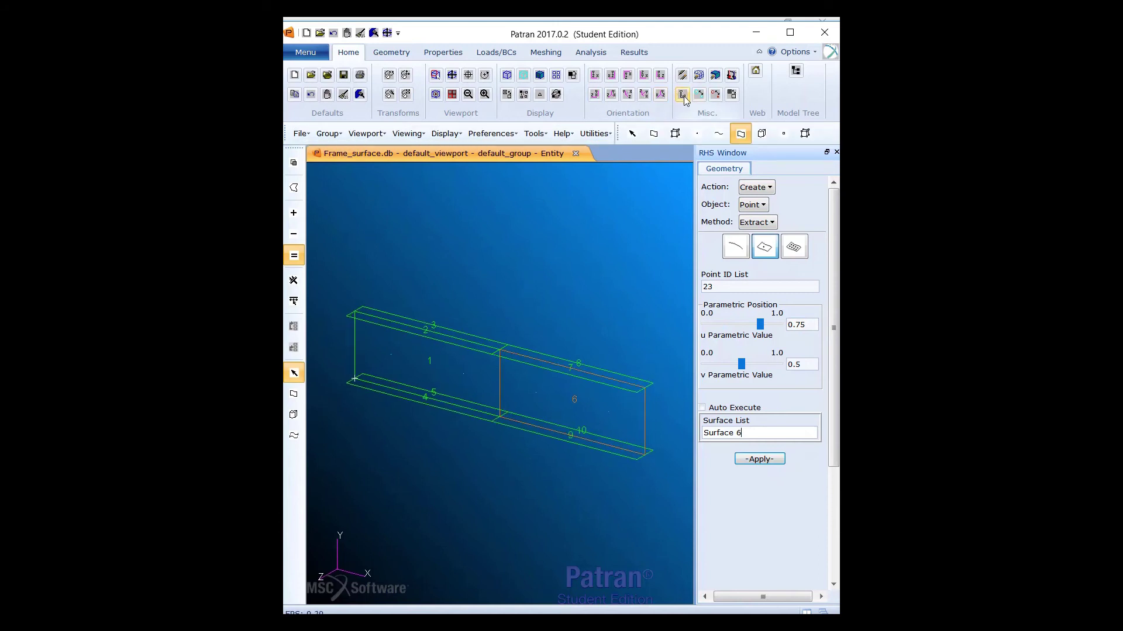
{"action": "left_click", "coordinate": [697, 134]}
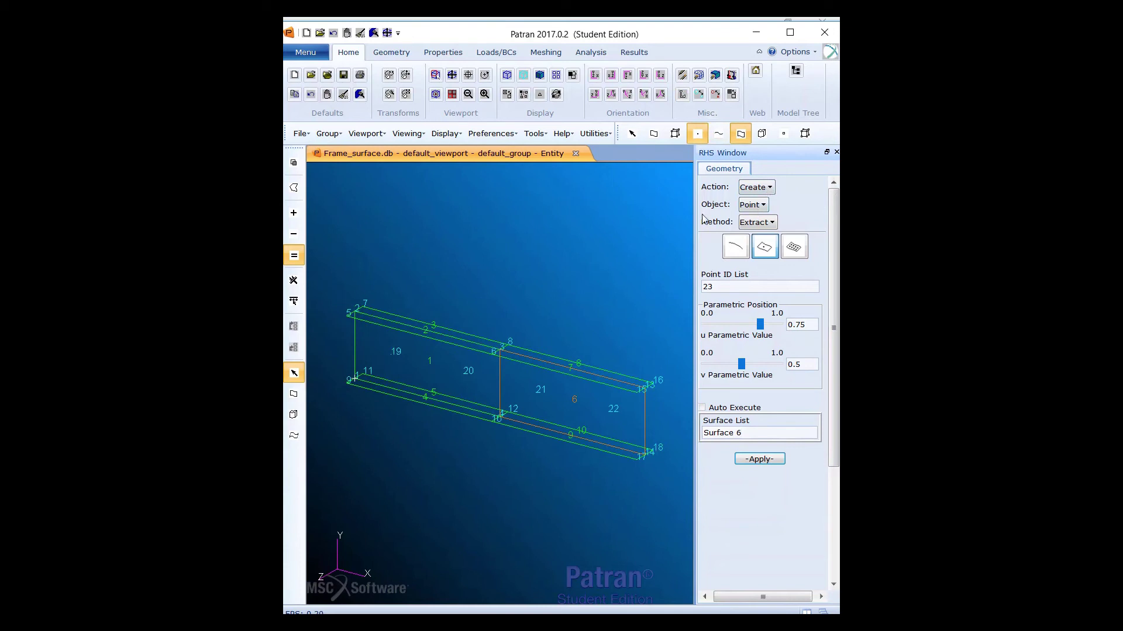
- Set up curve creation with the 2D Circle method and an input radius of 2.5
{"action": "left_click", "coordinate": [761, 205]}
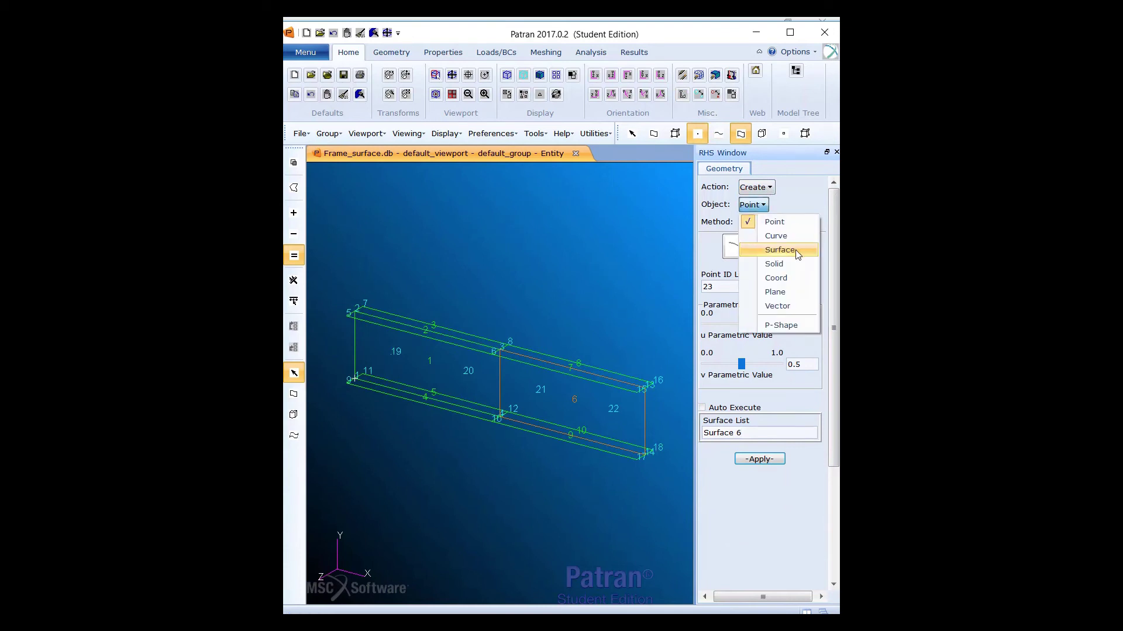
{"action": "left_click", "coordinate": [780, 236]}
{"action": "left_click", "coordinate": [750, 224]}
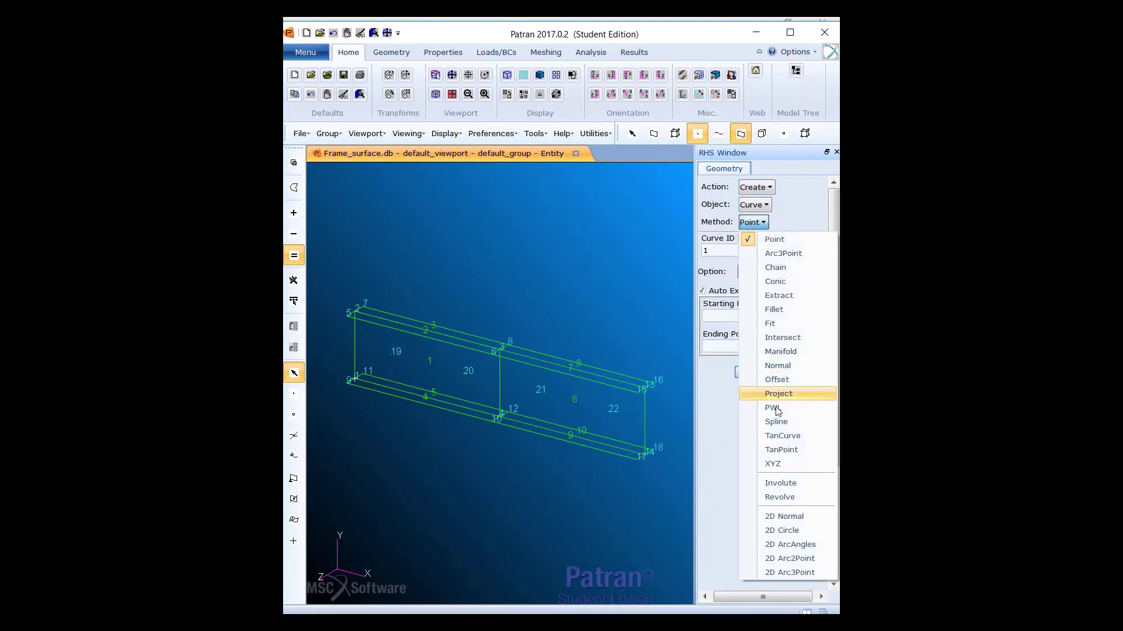
{"action": "left_click", "coordinate": [787, 531]}
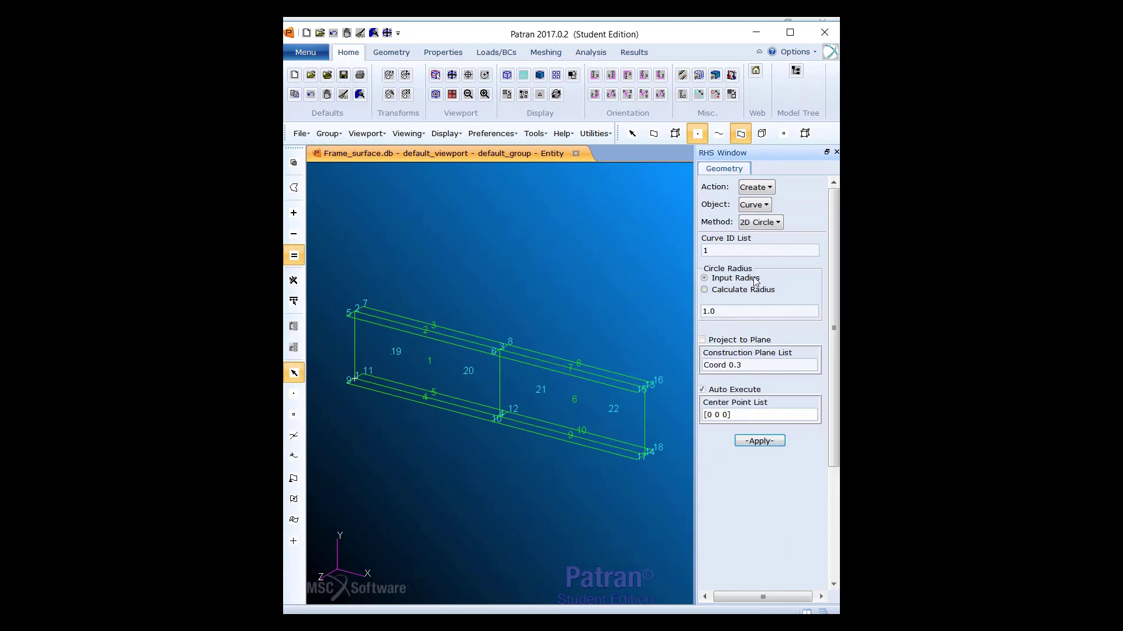
{"action": "left_click", "coordinate": [745, 311]}
{"action": "type", "text": "2.5"}
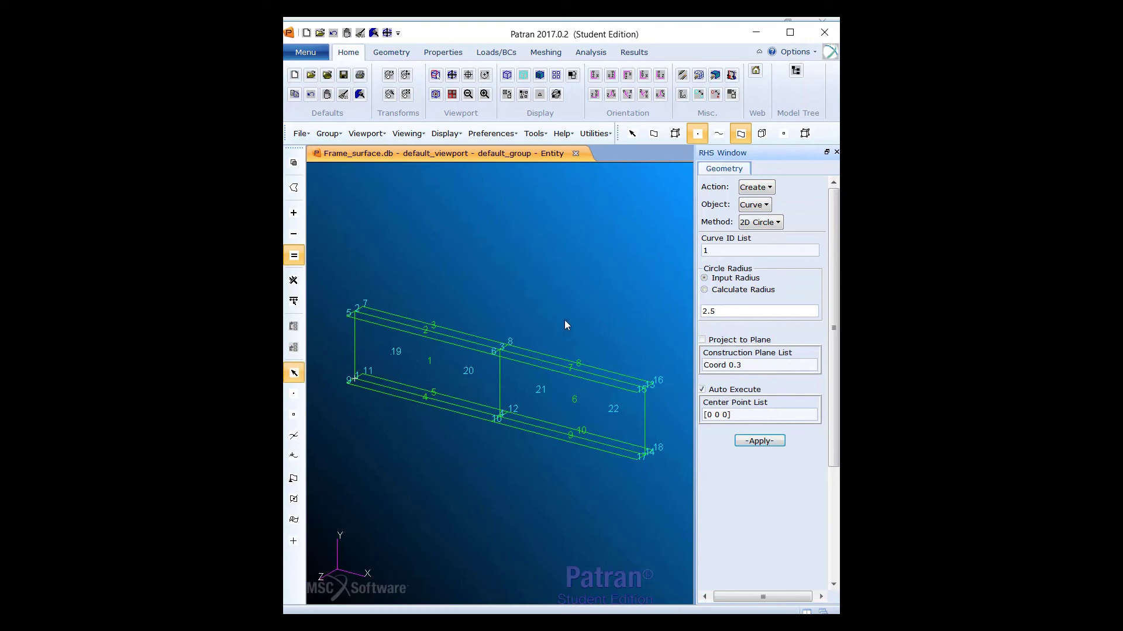
- Create the 2.5 radius circle centred on Point 19 in plane Coord 0.3, with Auto Execute off
{"action": "left_click", "coordinate": [755, 415]}
{"action": "key", "text": "BackSpace"}
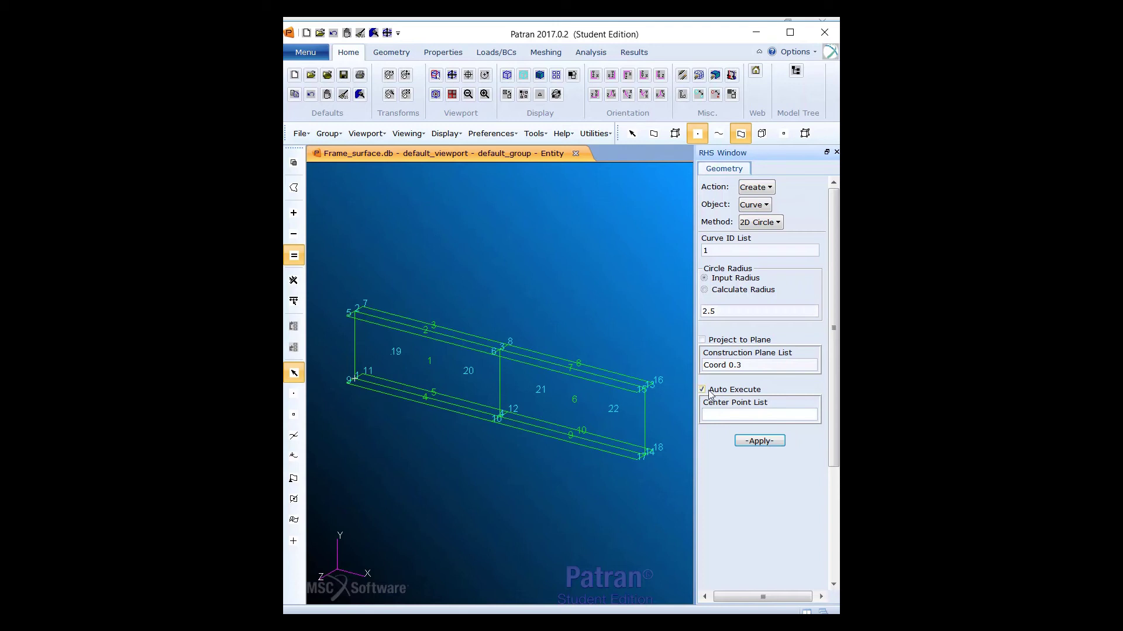
{"action": "left_click", "coordinate": [705, 390]}
{"action": "middle_click_drag", "start_coordinate": [574, 323], "coordinate": [581, 323]}
{"action": "scroll", "coordinate": [409, 361], "scroll_direction": "up", "scroll_amount": 3}
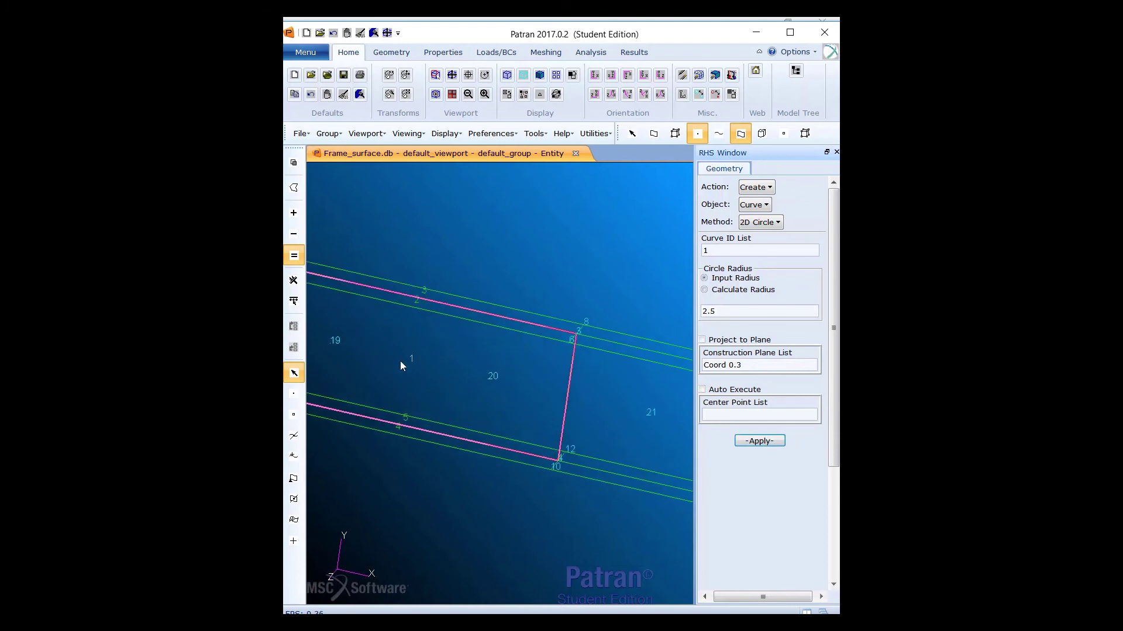
{"action": "left_click", "coordinate": [330, 343]}
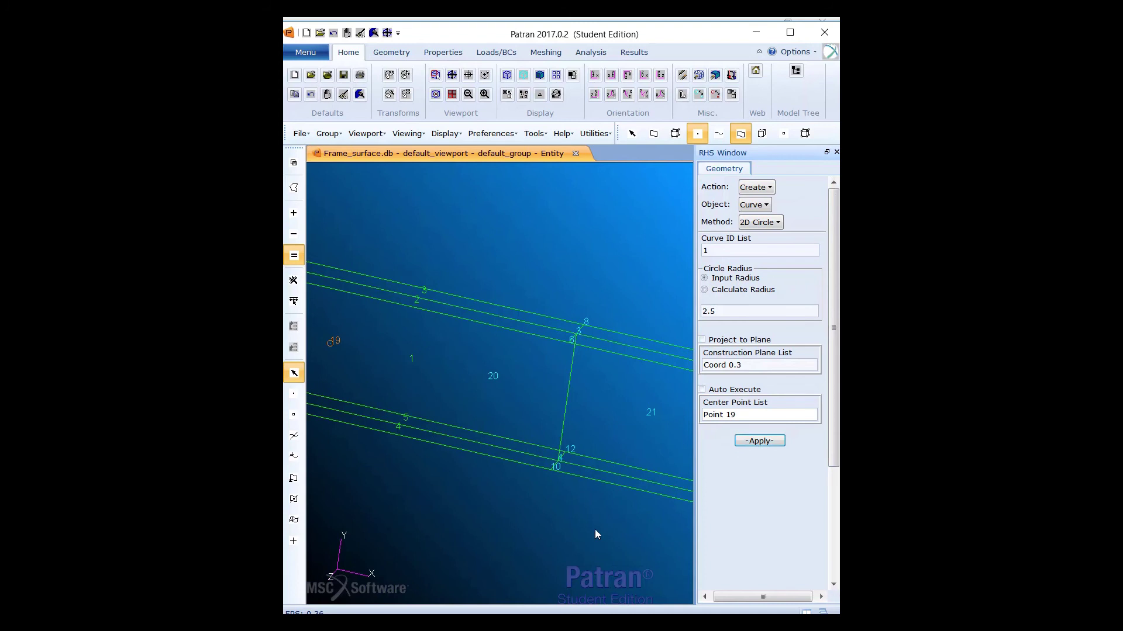
{"action": "left_click", "coordinate": [760, 441]}
{"action": "scroll", "coordinate": [490, 399], "scroll_direction": "down", "scroll_amount": 3}
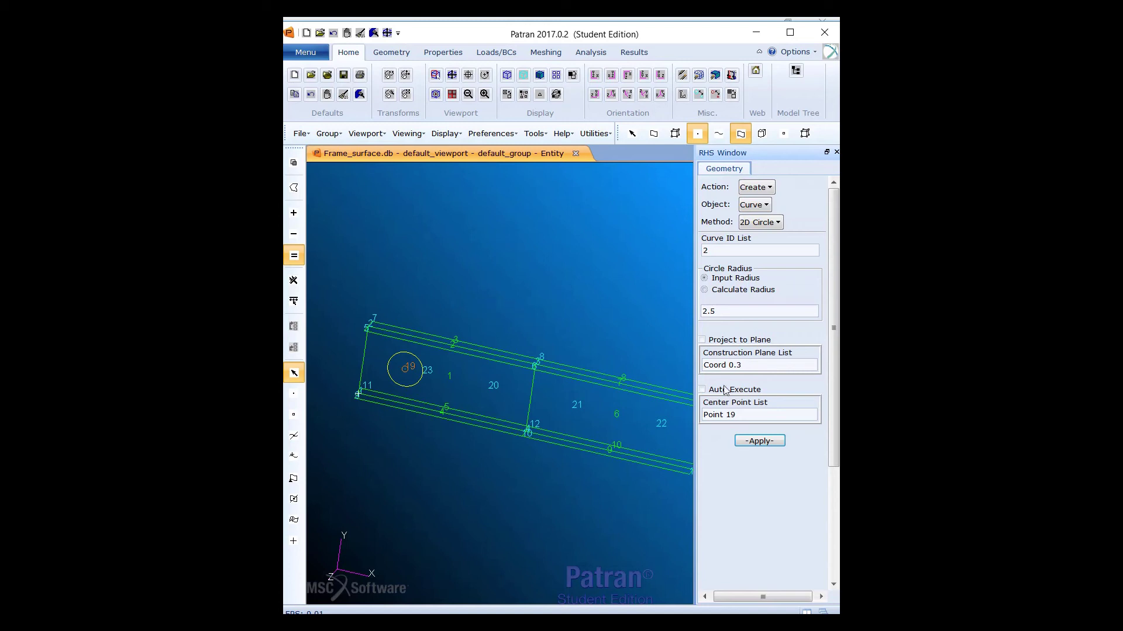
- Create a second 2.5 radius circle centred on Point 20 in plane Coord 0.3
{"action": "left_click", "coordinate": [719, 415]}
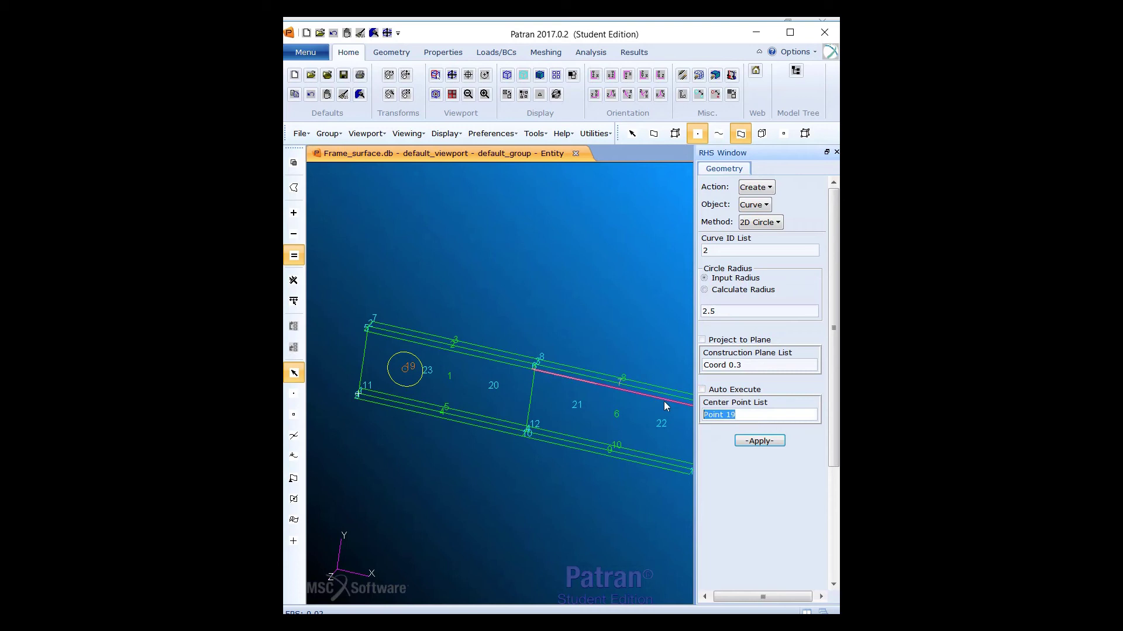
{"action": "key", "text": "BackSpace"}
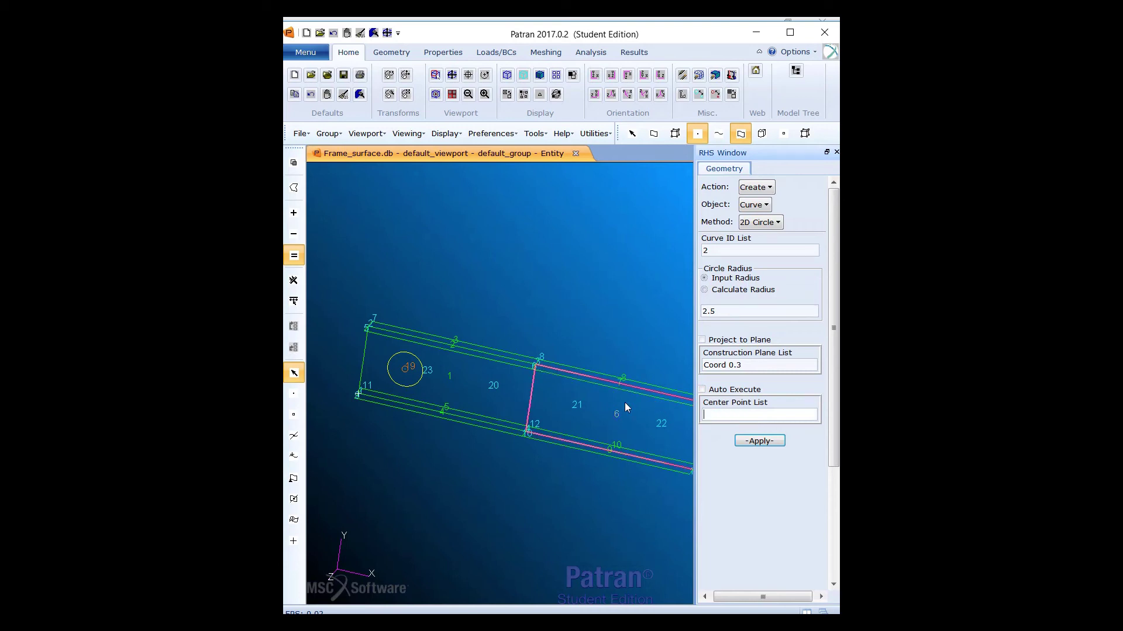
{"action": "left_click", "coordinate": [489, 389]}
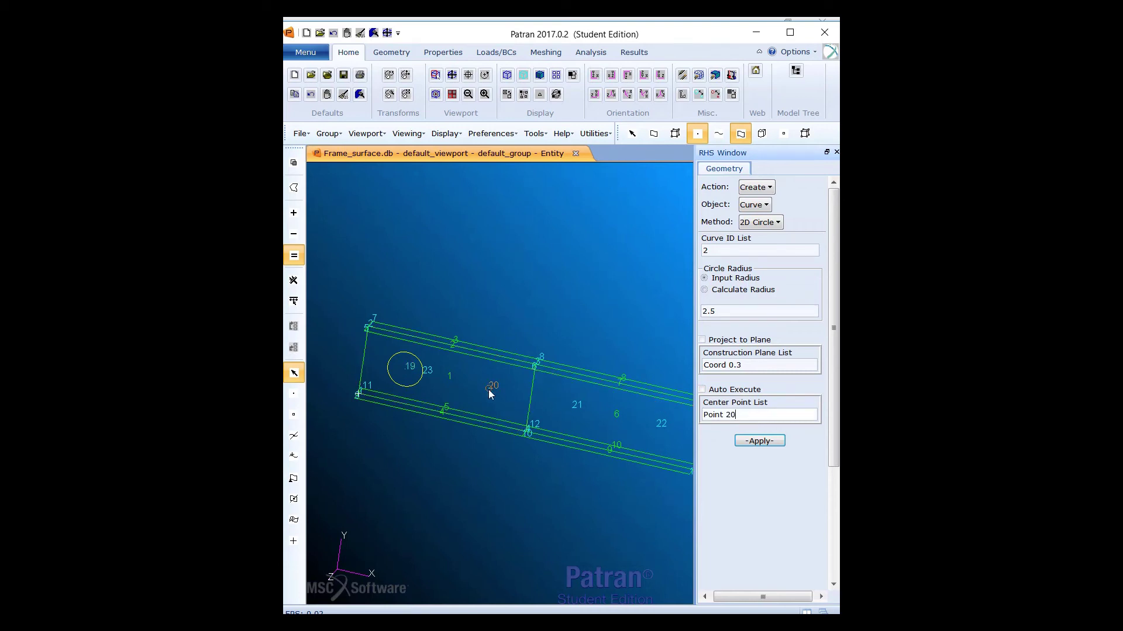
{"action": "left_click", "coordinate": [754, 442]}
- Set up surface editing with the Extend method by a length of 2.0, with Auto Execute off
{"action": "left_click", "coordinate": [751, 188]}
{"action": "left_click", "coordinate": [785, 233]}
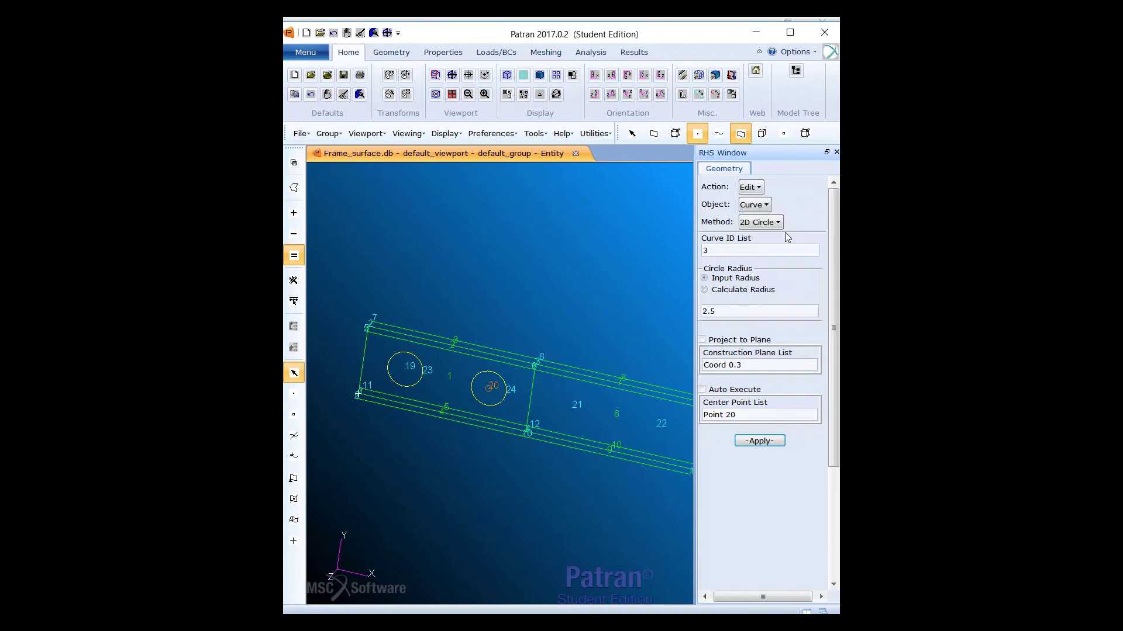
{"action": "left_click", "coordinate": [744, 205]}
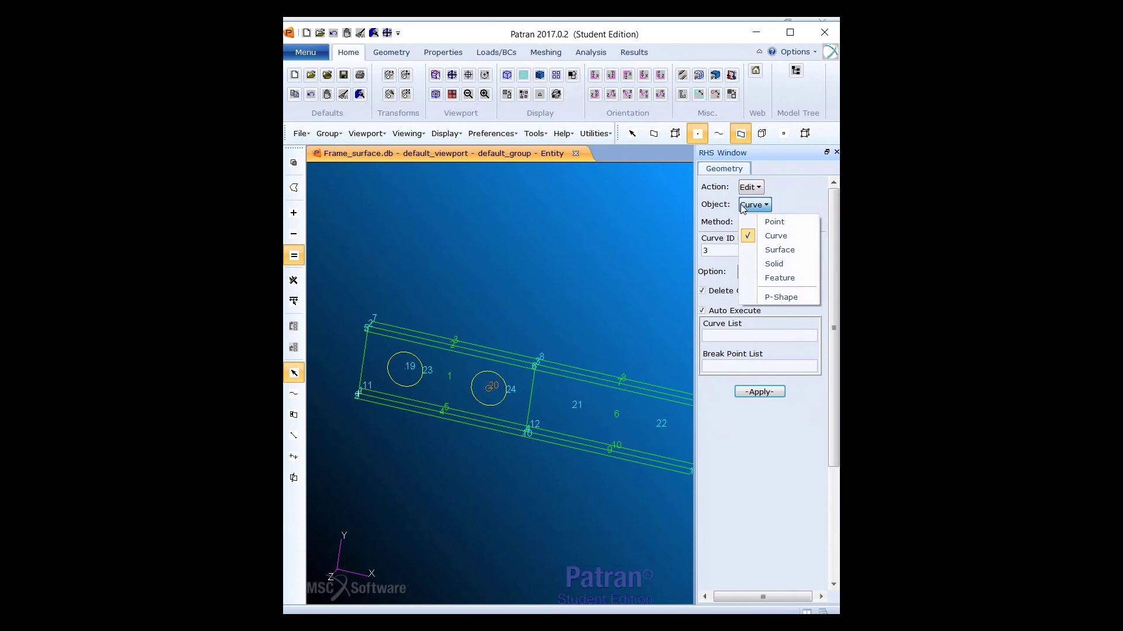
{"action": "left_click", "coordinate": [766, 251]}
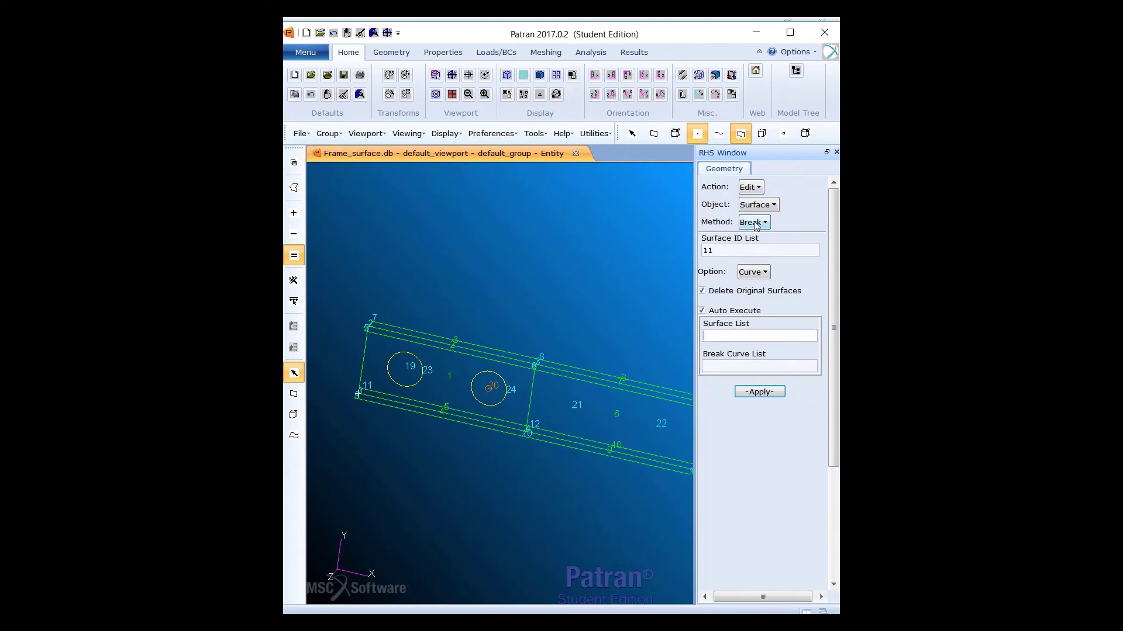
{"action": "left_click", "coordinate": [754, 223]}
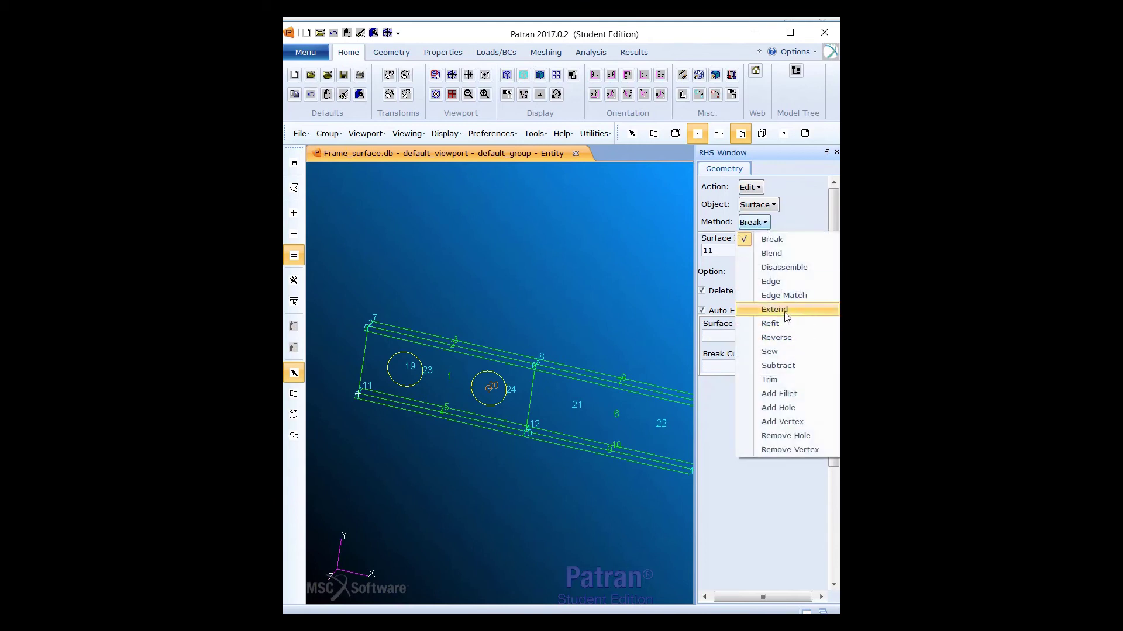
{"action": "left_click", "coordinate": [787, 316]}
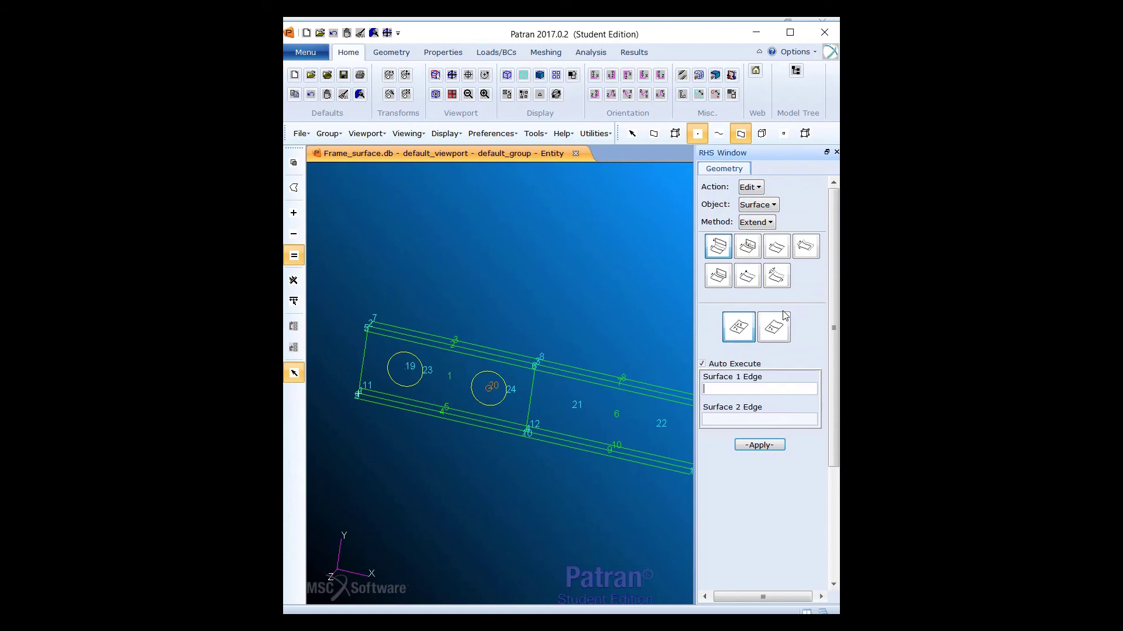
{"action": "left_click", "coordinate": [776, 278]}
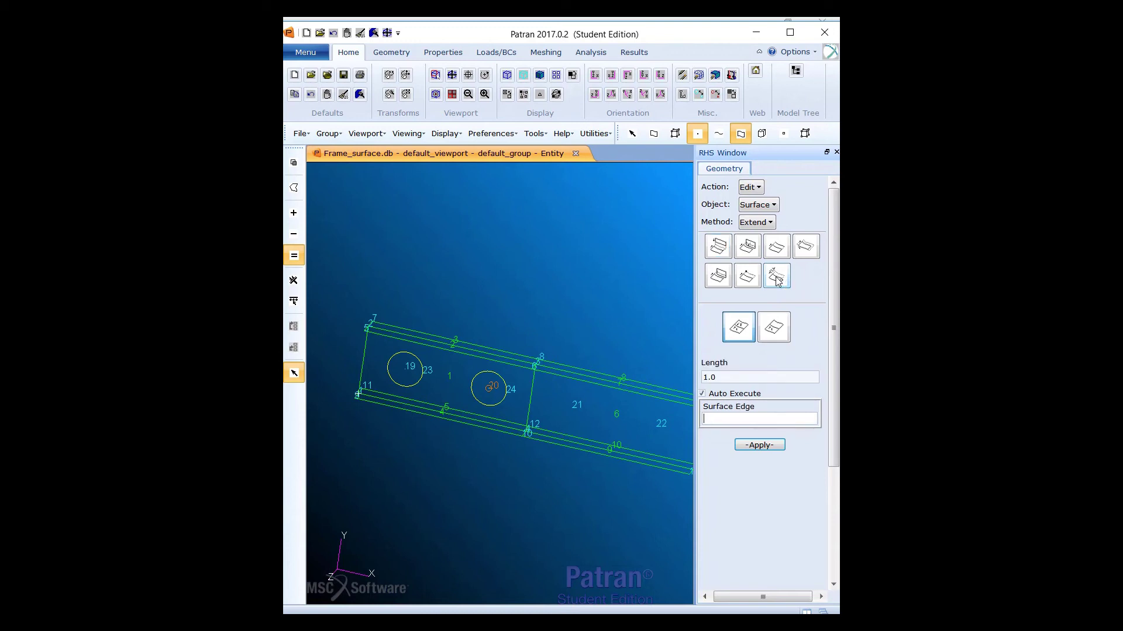
{"action": "left_click_drag", "start_coordinate": [727, 377], "coordinate": [665, 373]}
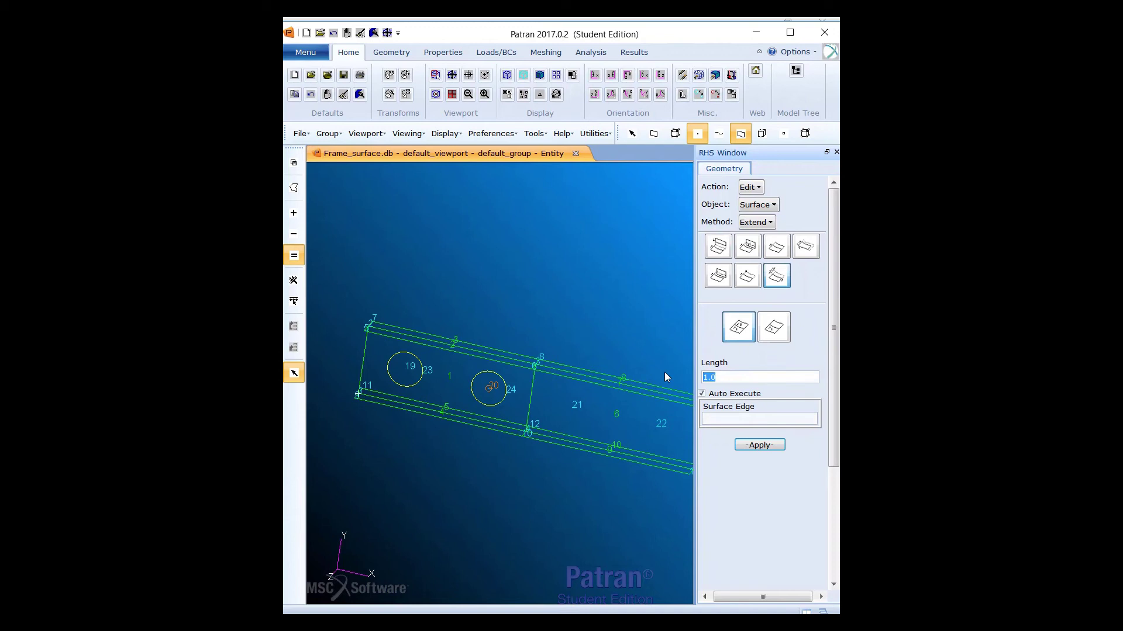
{"action": "type", "text": "2.0"}
{"action": "left_click", "coordinate": [719, 395]}
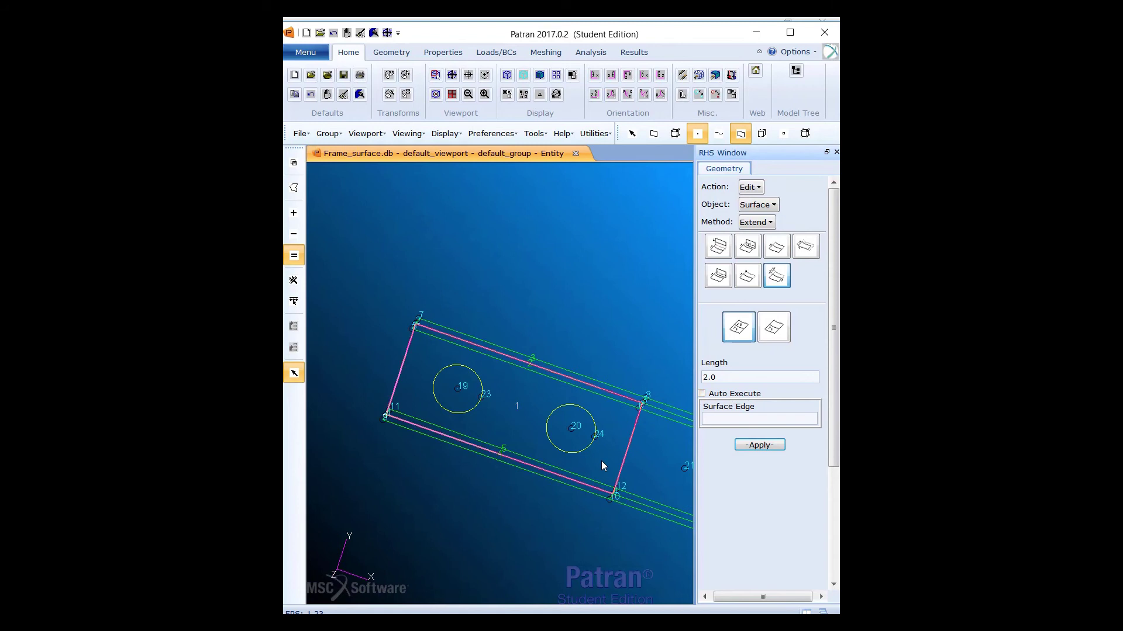
- Extend the free end edges of the first bay's web and flanges, Surface 3.1 2.1 1.1 5.1 4.1, by 2.0
{"action": "left_click", "coordinate": [716, 421]}
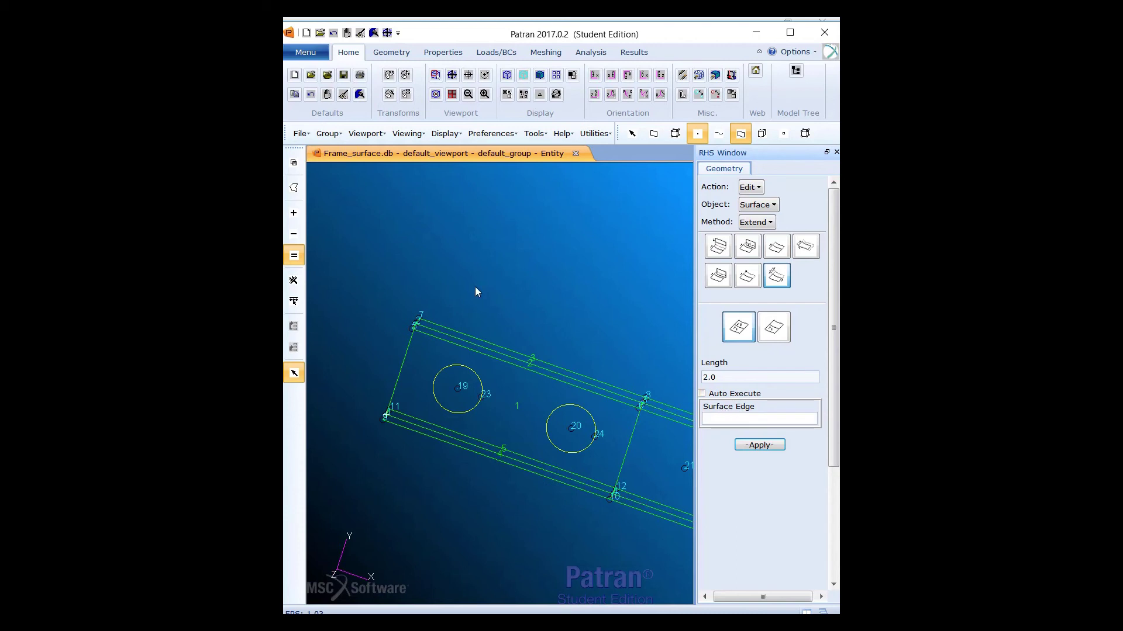
{"action": "middle_click_drag", "start_coordinate": [472, 283], "coordinate": [510, 311]}
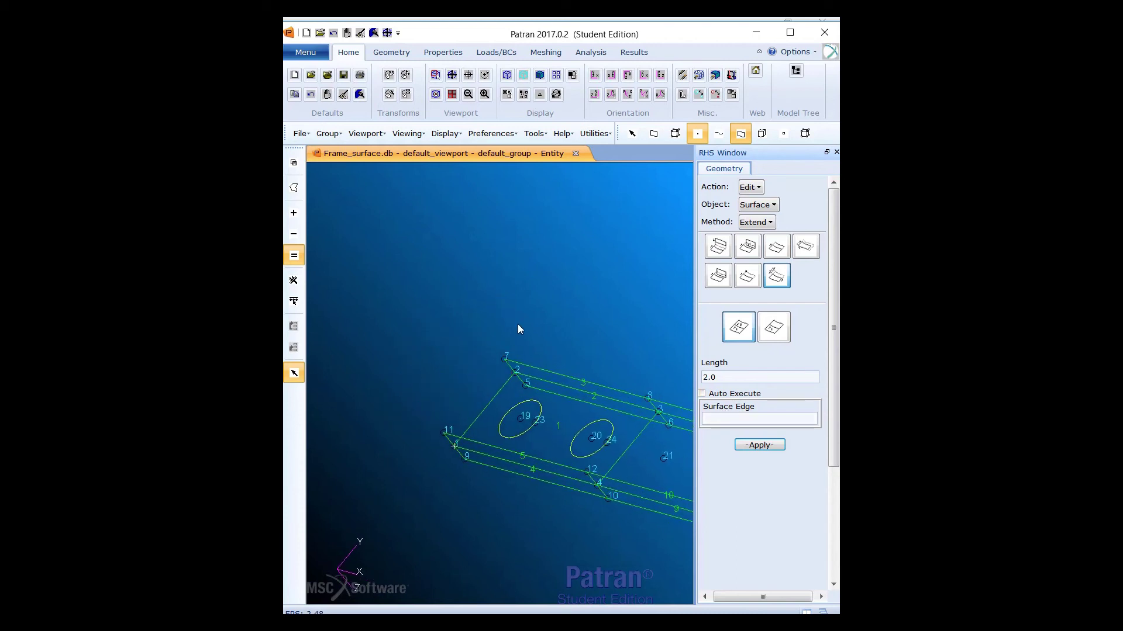
{"action": "left_click", "coordinate": [521, 381]}
{"action": "left_click", "coordinate": [518, 382]}
{"action": "left_click", "coordinate": [493, 396]}
{"action": "scroll", "coordinate": [478, 430], "scroll_direction": "up", "scroll_amount": 3}
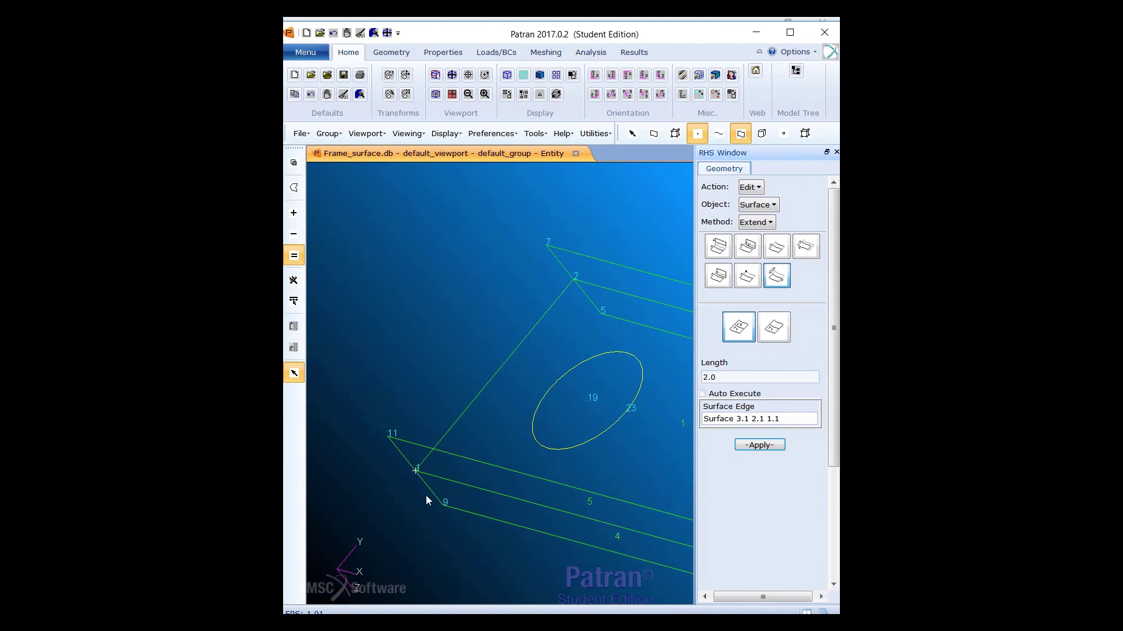
{"action": "scroll", "coordinate": [421, 488], "scroll_direction": "down", "scroll_amount": 1}
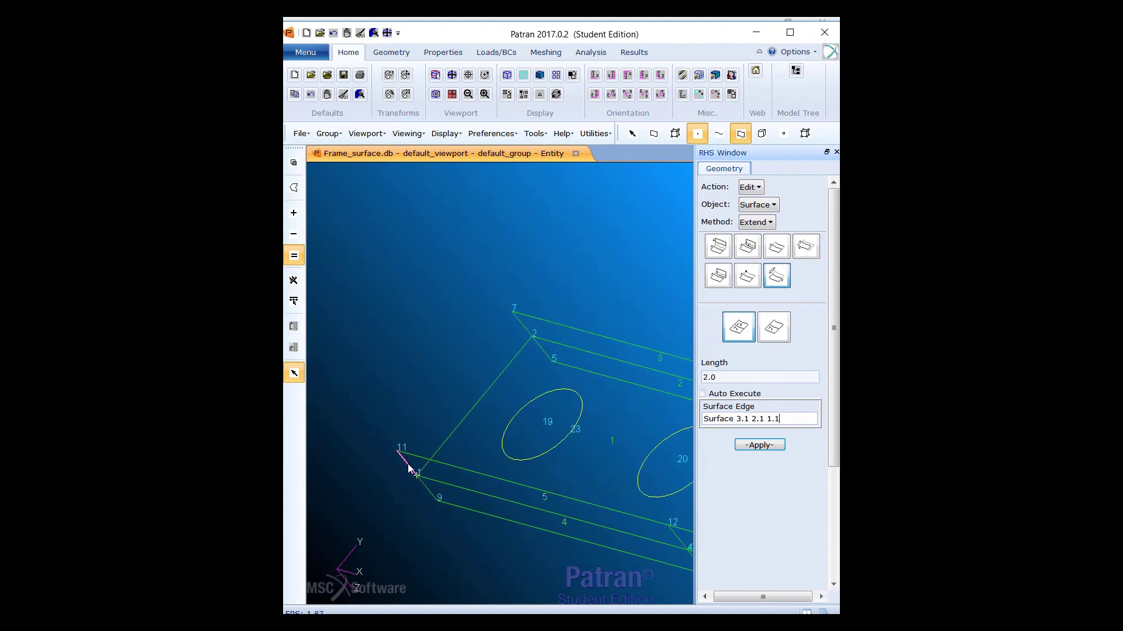
{"action": "left_click", "coordinate": [438, 500]}
{"action": "left_click", "coordinate": [446, 484]}
{"action": "left_click", "coordinate": [746, 445]}
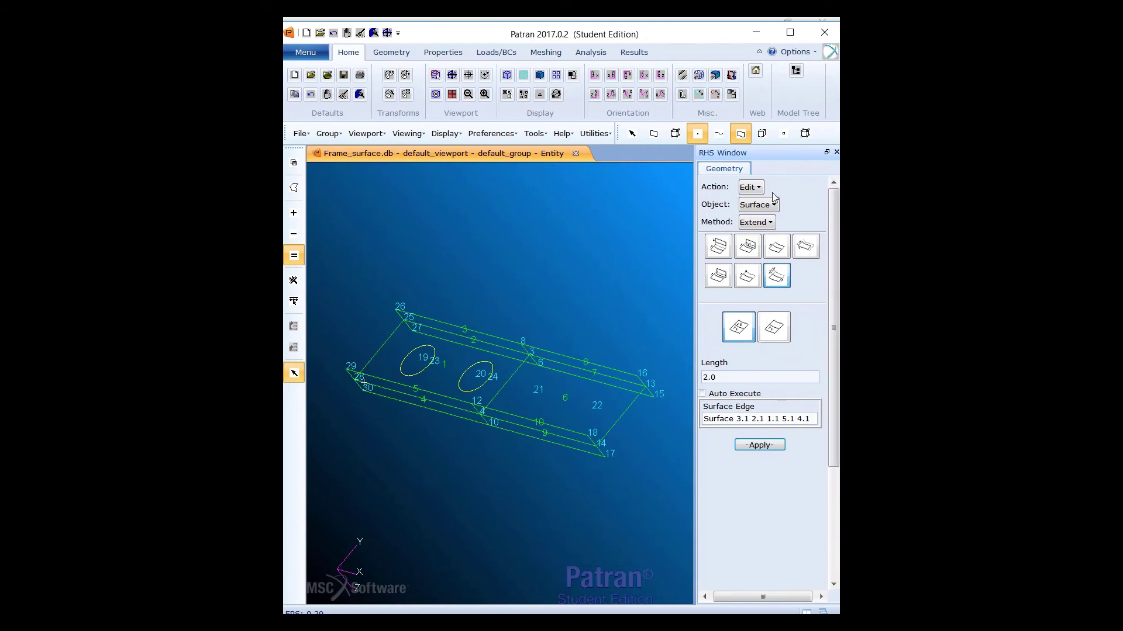
- Set up surface editing with the Break method by Curve, Auto Execute off, and choose Surface 1 as the surface to break
{"action": "left_click", "coordinate": [755, 224]}
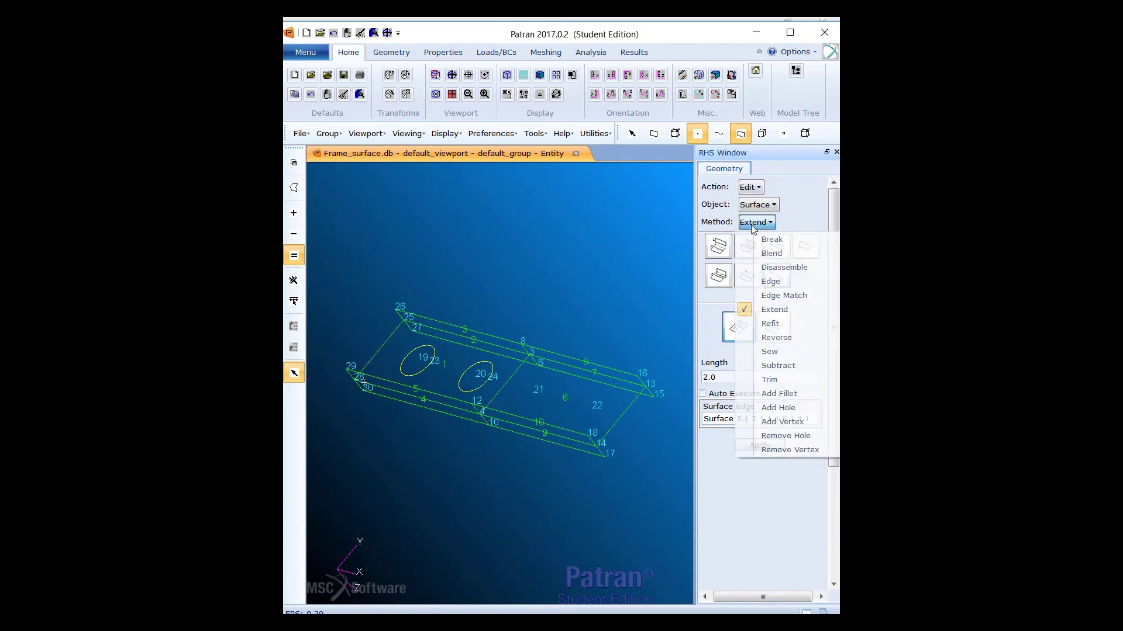
{"action": "left_click", "coordinate": [781, 244]}
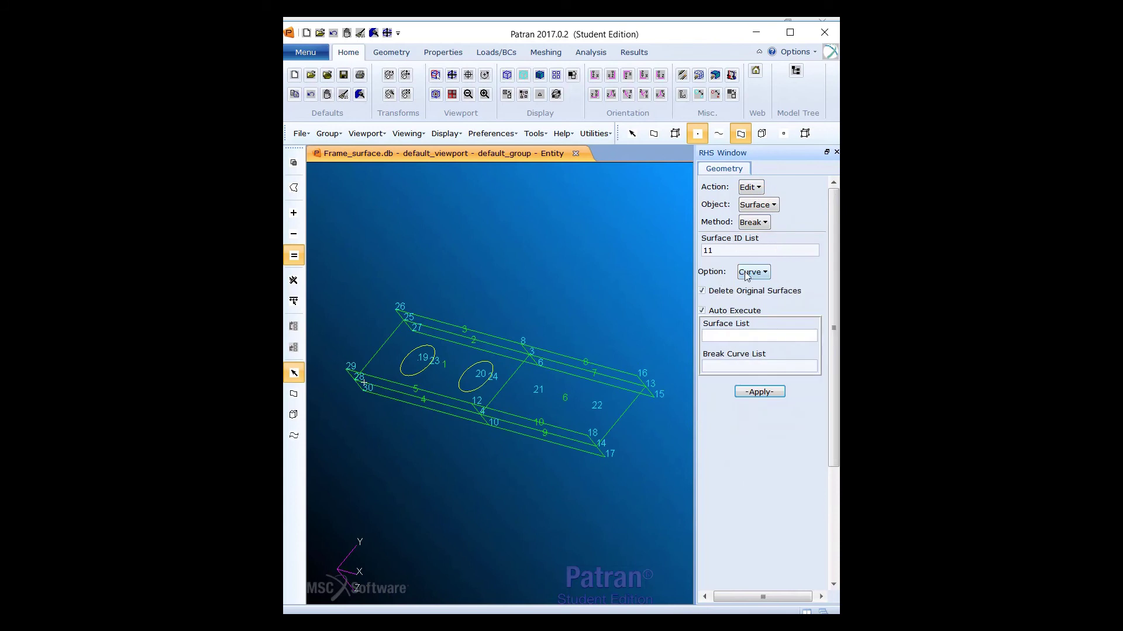
{"action": "left_click", "coordinate": [764, 274]}
{"action": "left_click", "coordinate": [764, 275]}
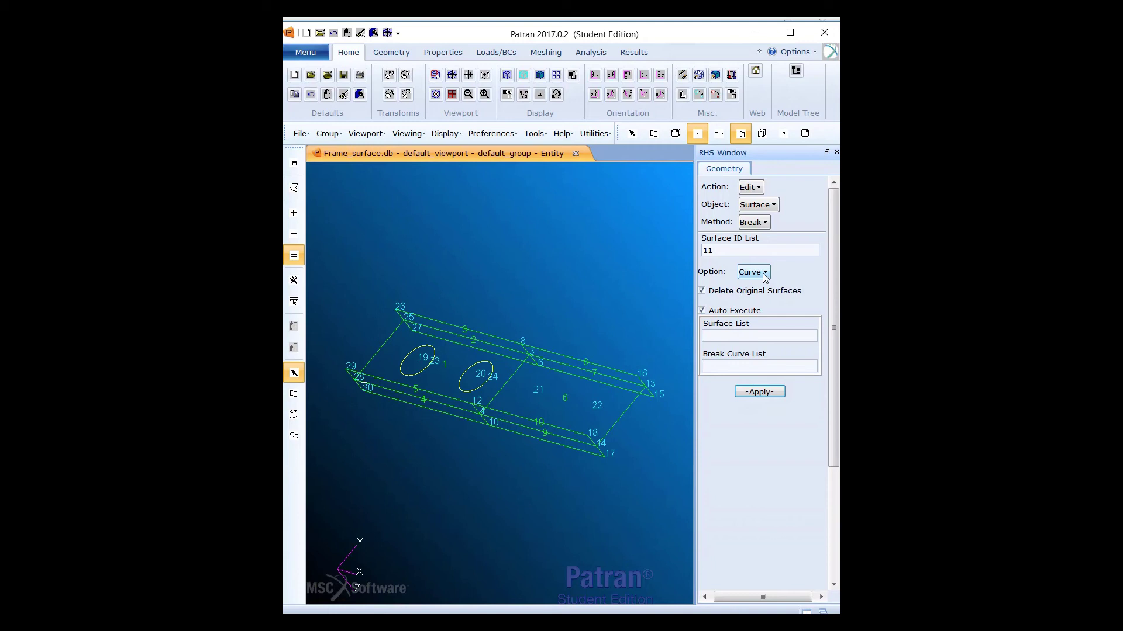
{"action": "left_click", "coordinate": [735, 312]}
{"action": "left_click", "coordinate": [450, 367]}
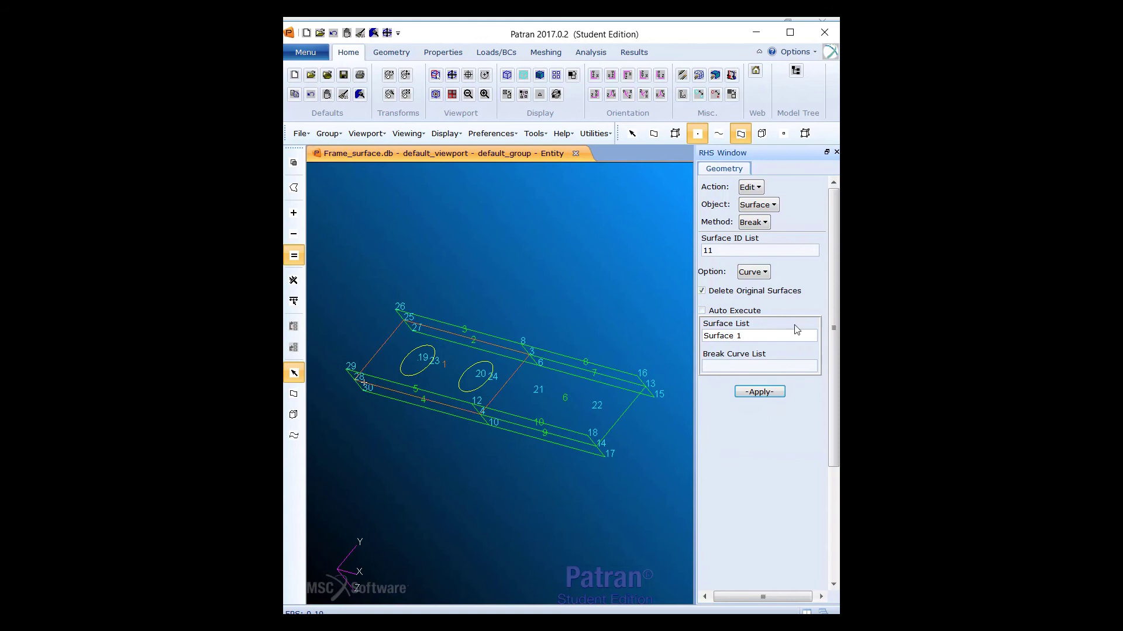
- Break Surface 1 along circle Curves 1 and 2, deleting the original surface
{"action": "left_click", "coordinate": [764, 368]}
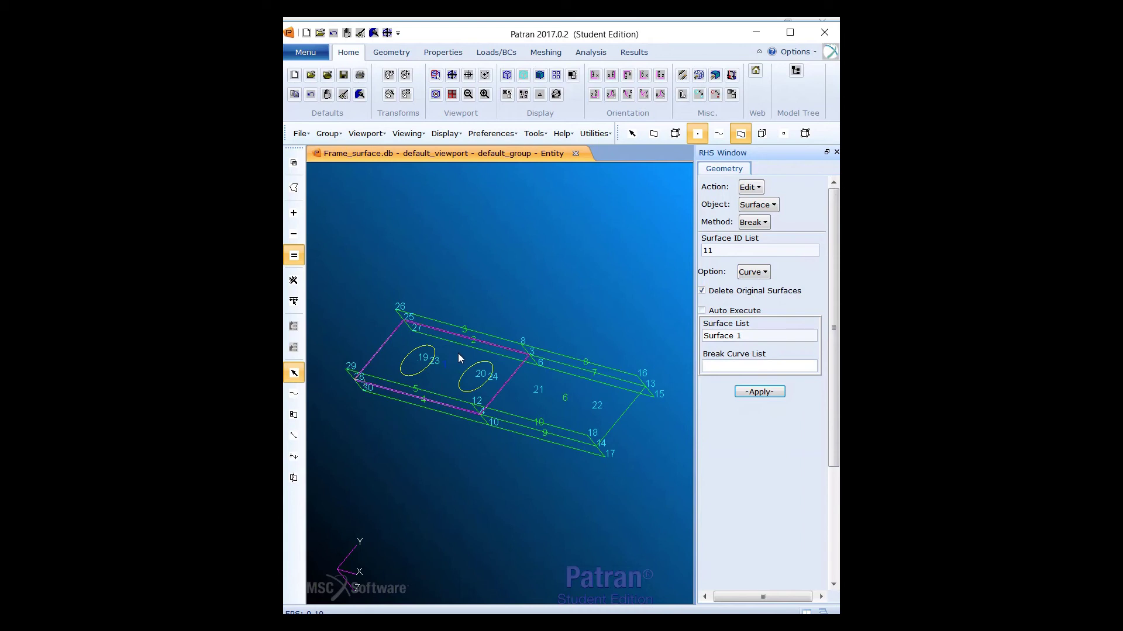
{"action": "left_click", "coordinate": [428, 350]}
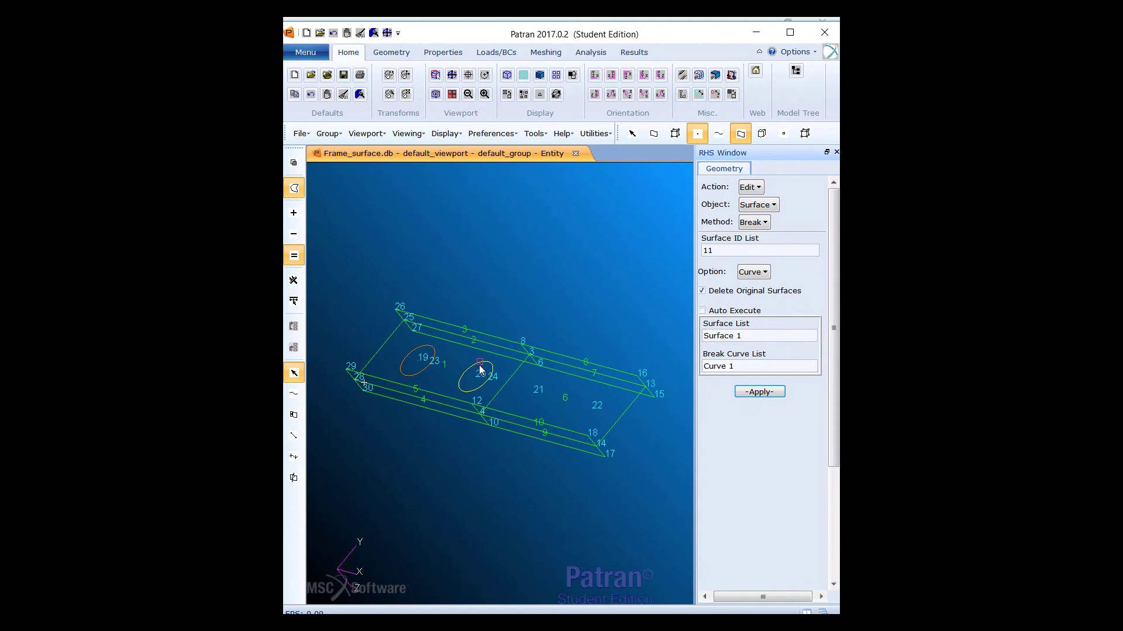
{"action": "left_click", "coordinate": [480, 364]}
{"action": "left_click", "coordinate": [760, 366]}
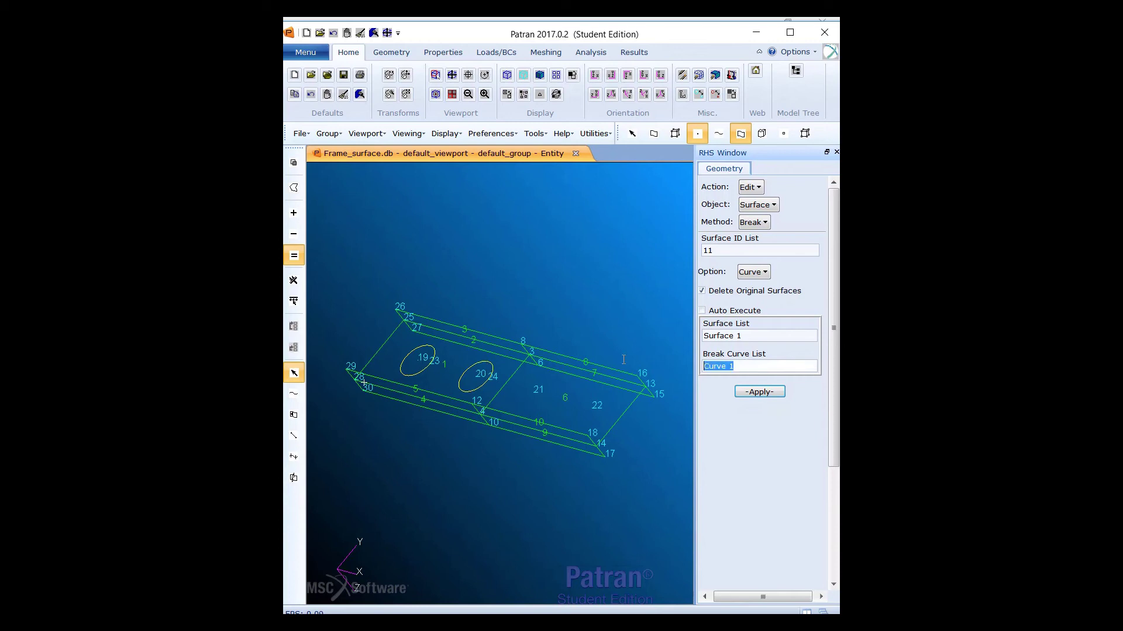
{"action": "key", "text": "BackSpace"}
{"action": "left_click", "coordinate": [410, 357]}
{"action": "left_click", "coordinate": [489, 363]}
{"action": "left_click", "coordinate": [755, 394]}
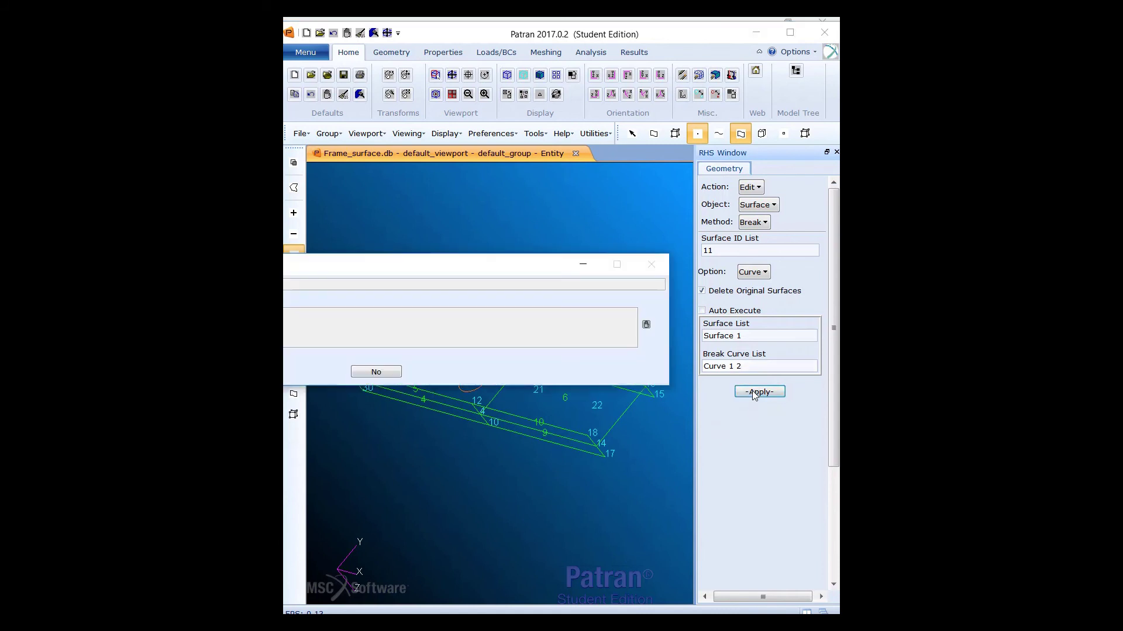
{"action": "left_click_drag", "start_coordinate": [347, 261], "coordinate": [790, 267]}
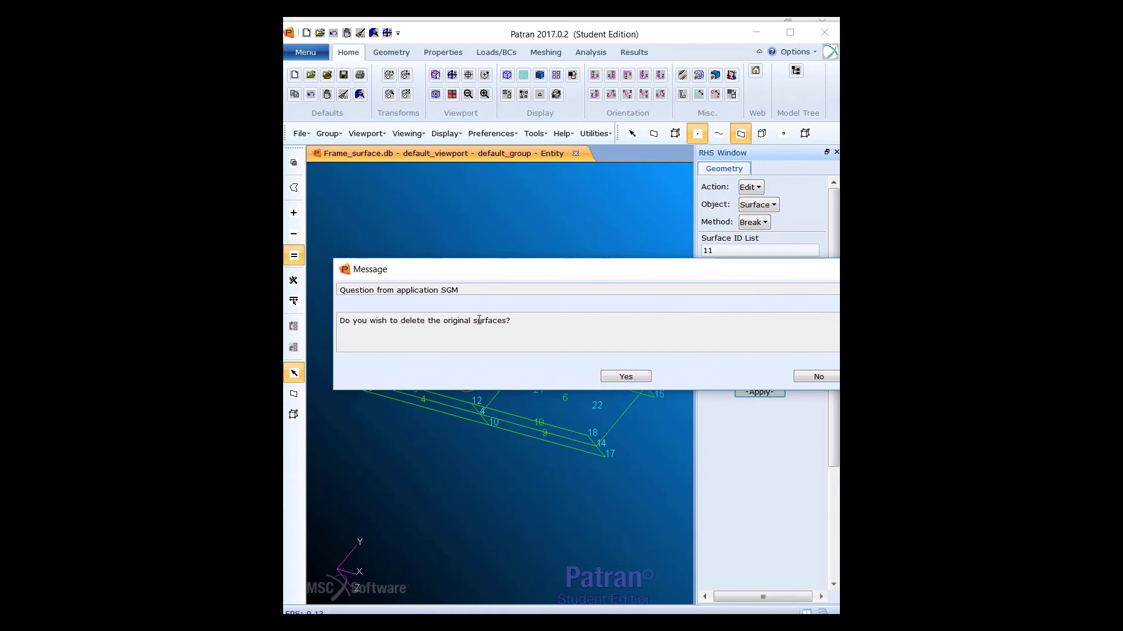
{"action": "left_click", "coordinate": [627, 378]}
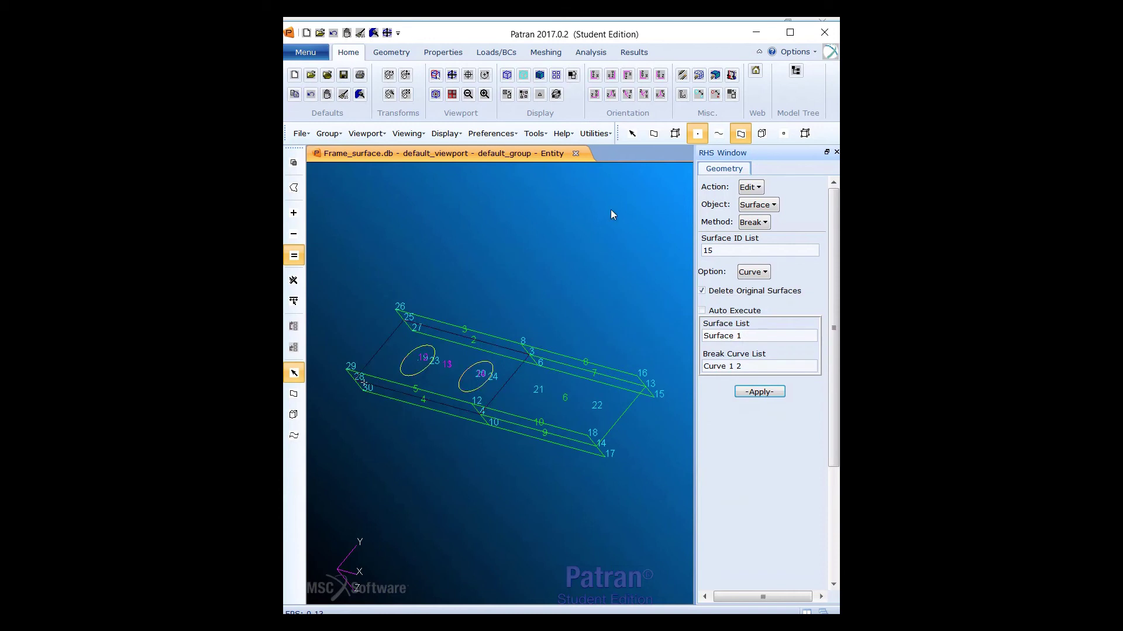
- Turn off the point labels and delete Surfaces 12 and 14 inside the two circles
{"action": "left_click", "coordinate": [702, 140]}
{"action": "middle_click_drag", "start_coordinate": [622, 279], "coordinate": [610, 269]}
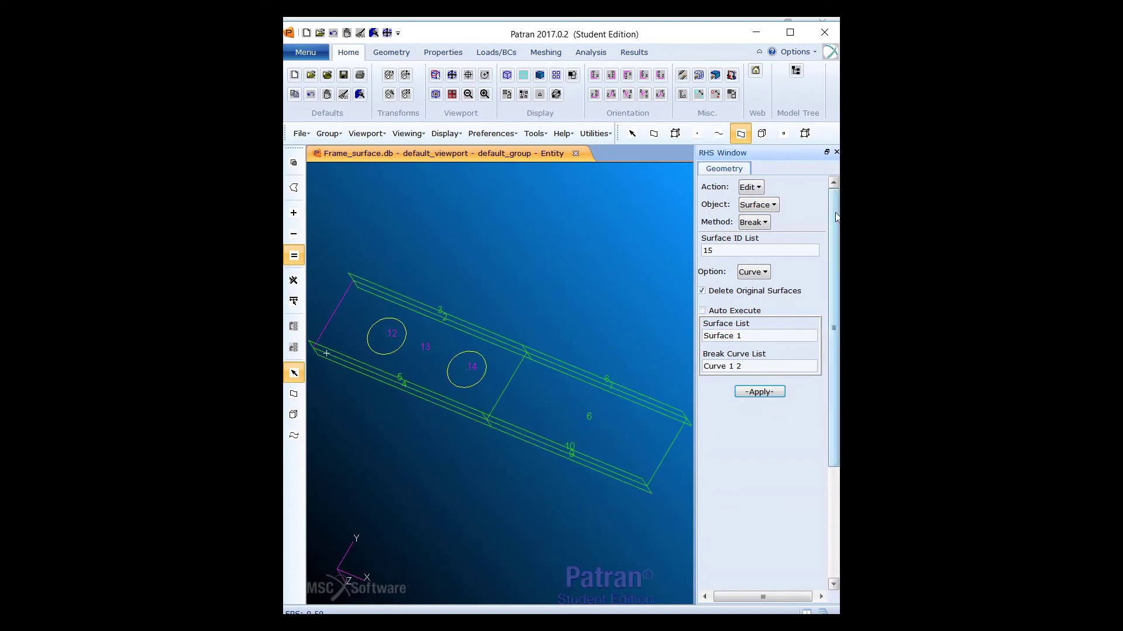
{"action": "left_click", "coordinate": [750, 187]}
{"action": "left_click", "coordinate": [773, 223]}
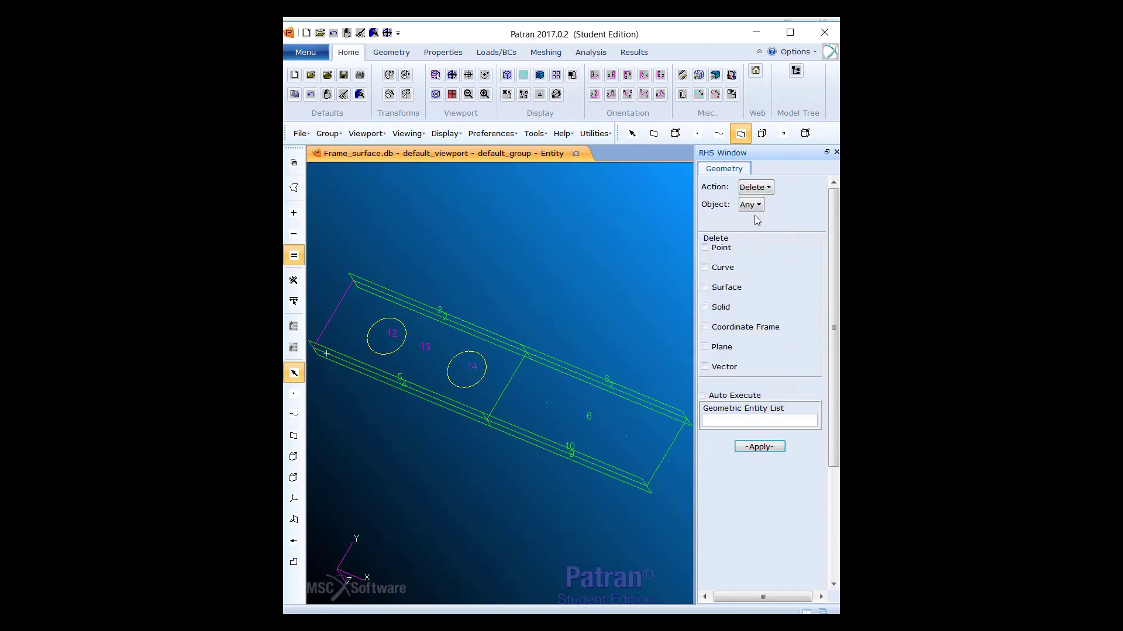
{"action": "left_click", "coordinate": [750, 205]}
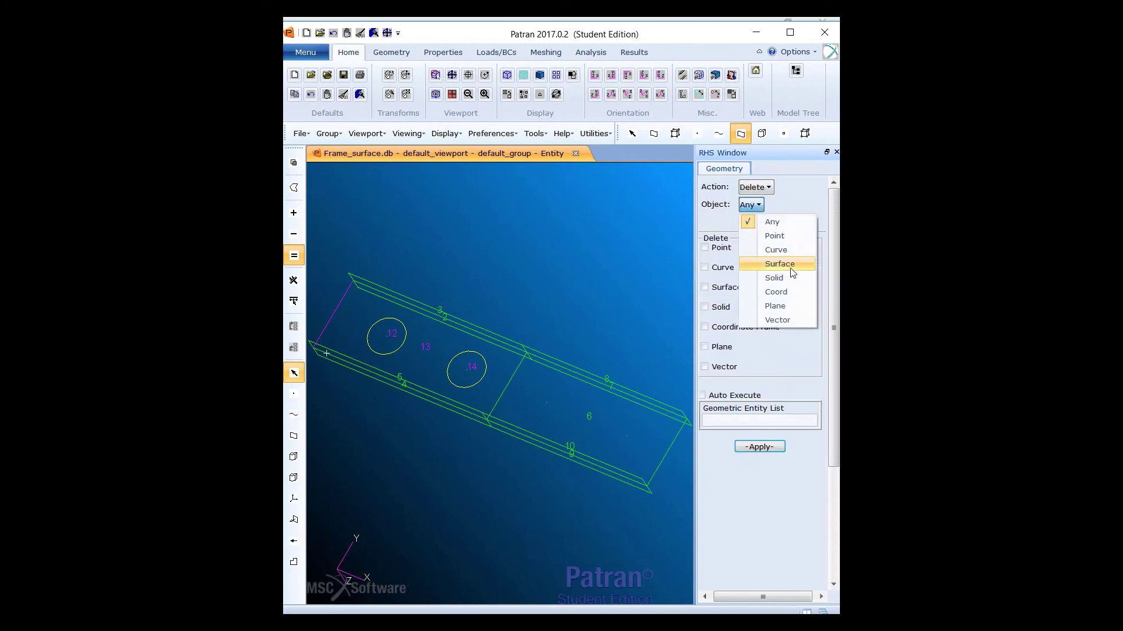
{"action": "left_click", "coordinate": [780, 264]}
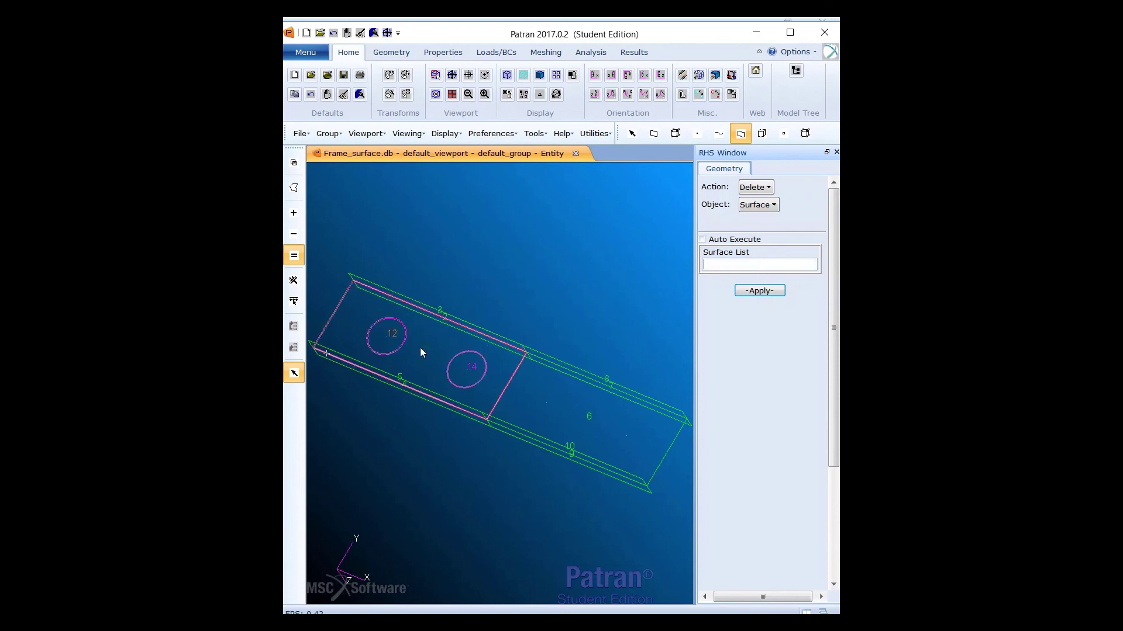
{"action": "left_click", "coordinate": [395, 349]}
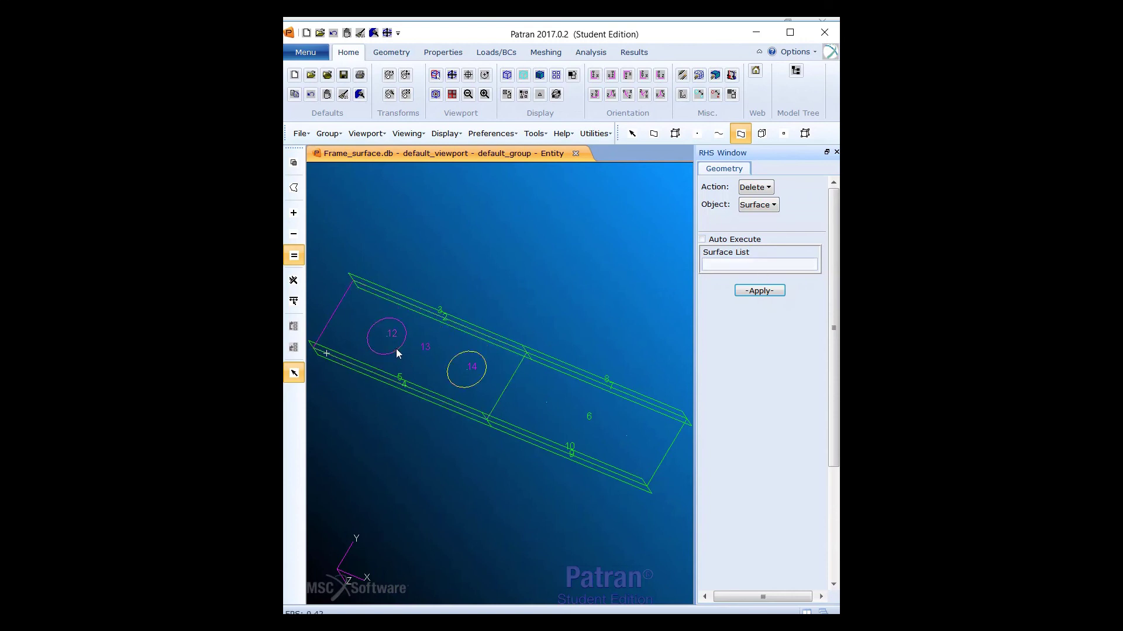
{"action": "left_click", "coordinate": [467, 353]}
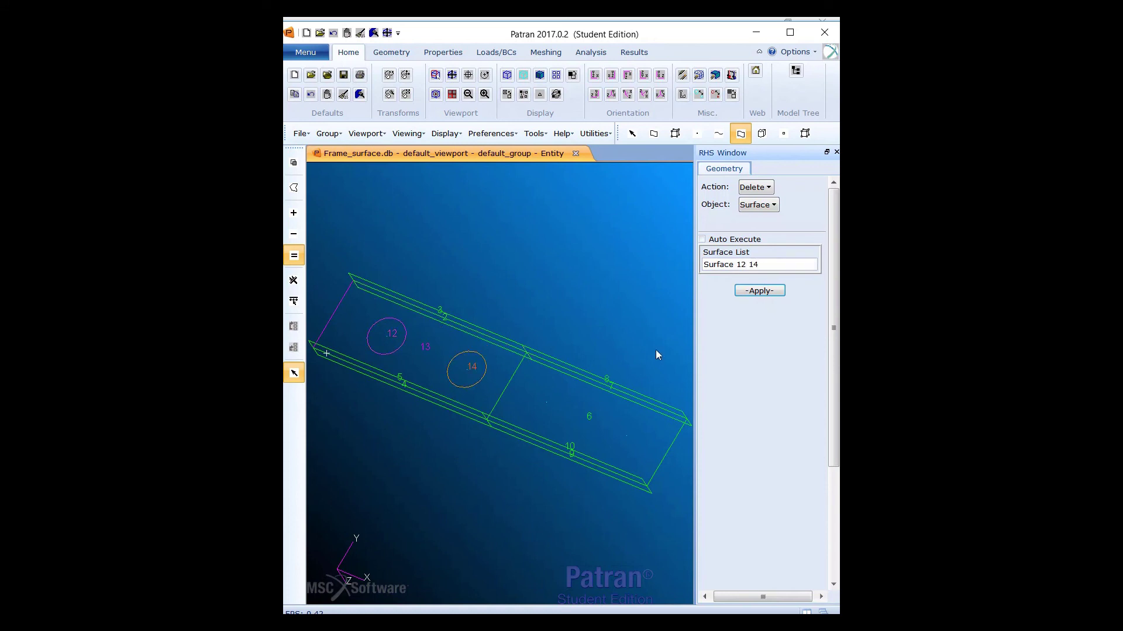
{"action": "left_click", "coordinate": [760, 291]}
- Switch the viewport display to smooth shaded
{"action": "right_click", "coordinate": [497, 282]}
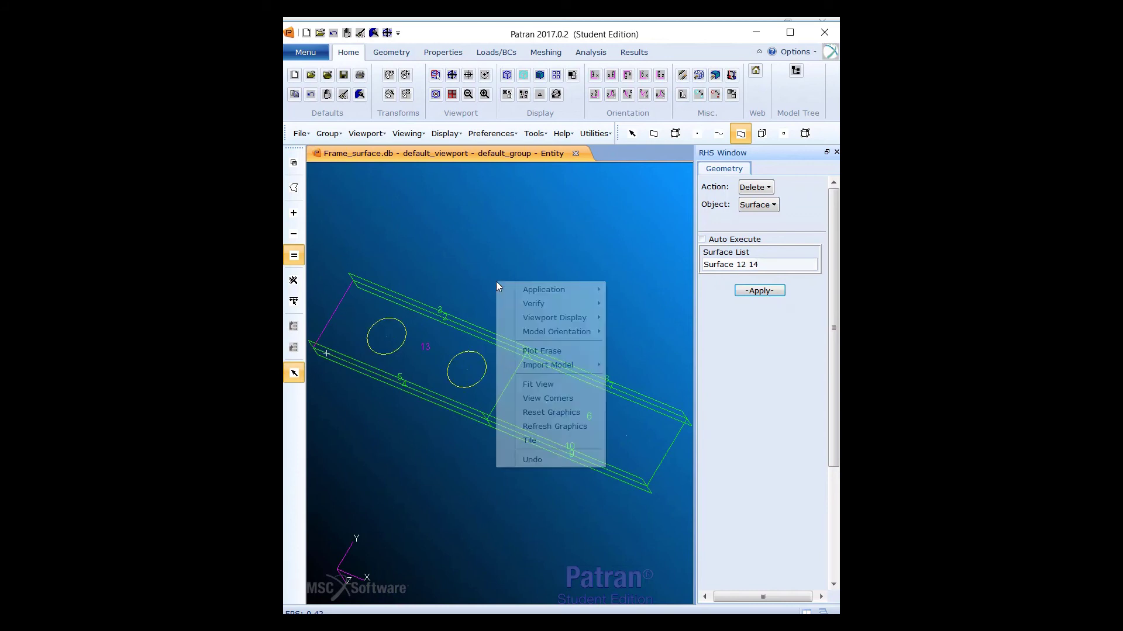
{"action": "mouse_move", "coordinate": [554, 319]}
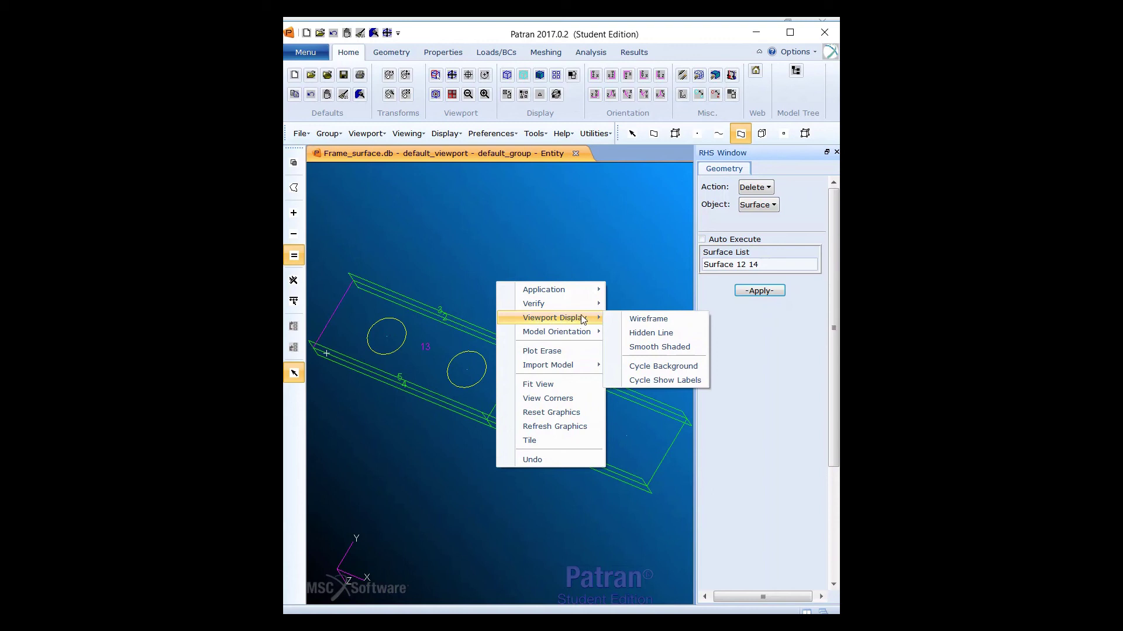
{"action": "left_click", "coordinate": [649, 348]}
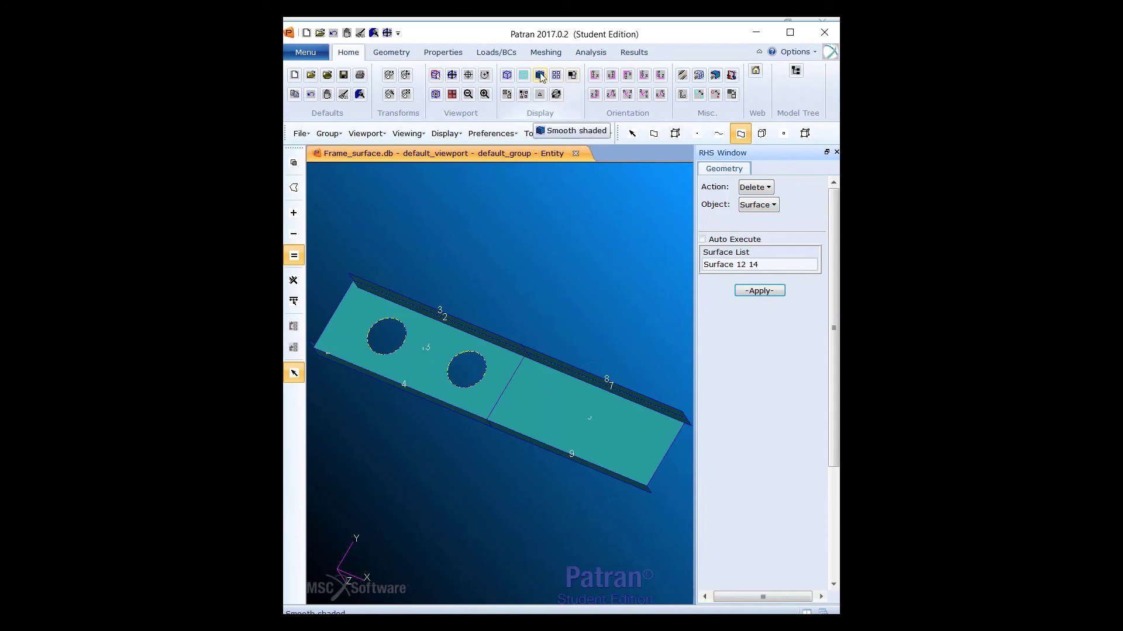
- Switch the display back to wireframe and set up surface editing with the Add Hole method, Center Point option and hole radius 2.5
{"action": "left_click", "coordinate": [507, 76]}
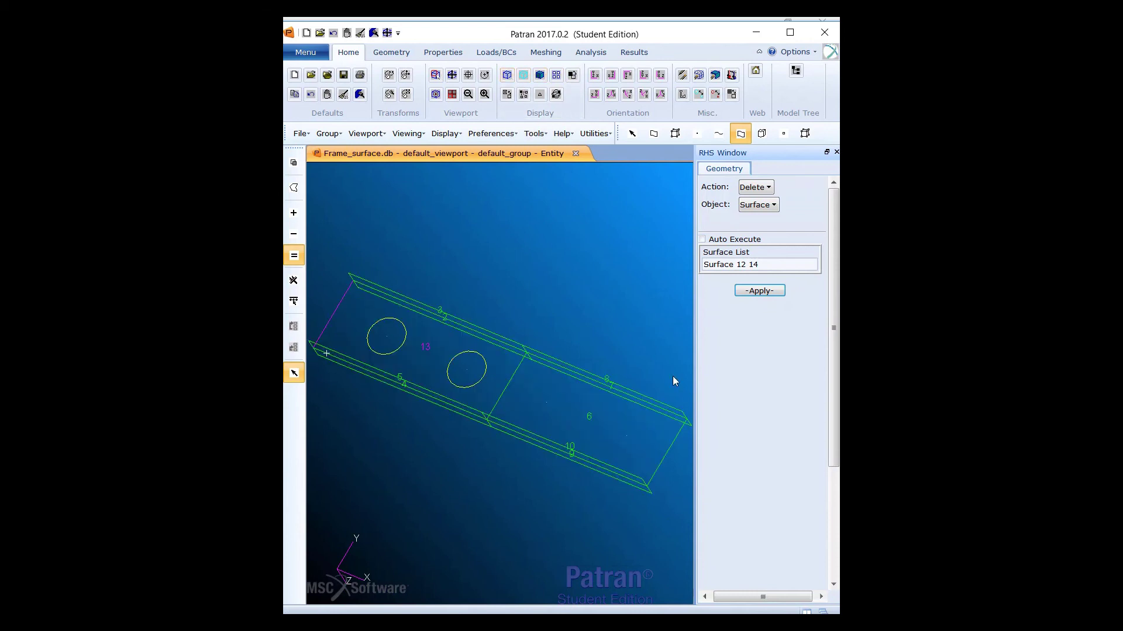
{"action": "left_click", "coordinate": [767, 189]}
{"action": "left_click", "coordinate": [779, 231]}
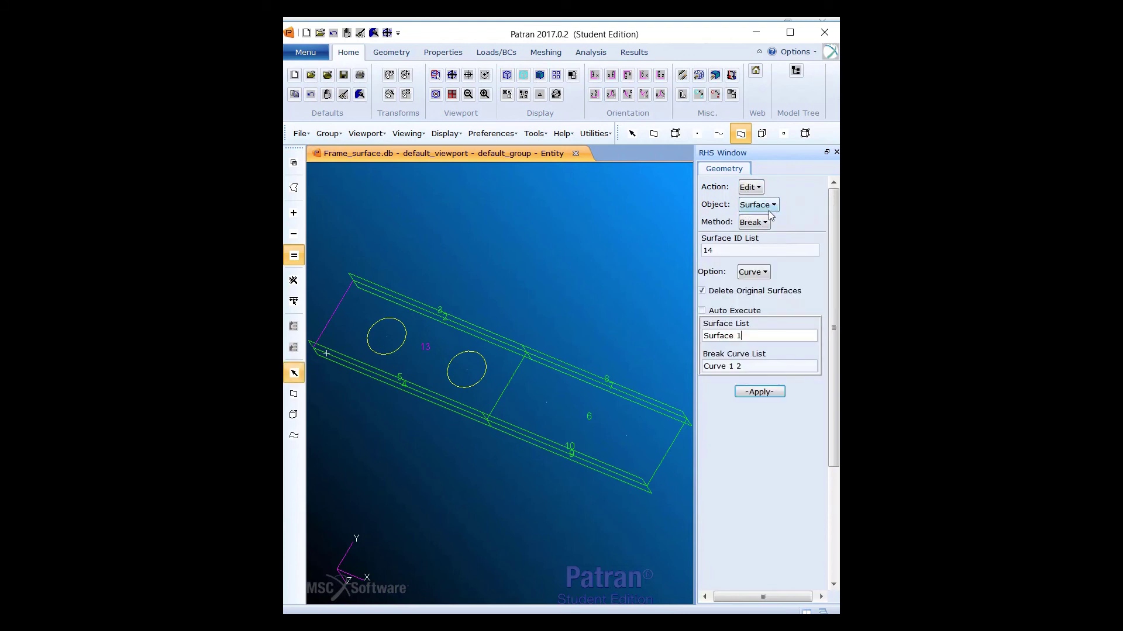
{"action": "left_click", "coordinate": [754, 222]}
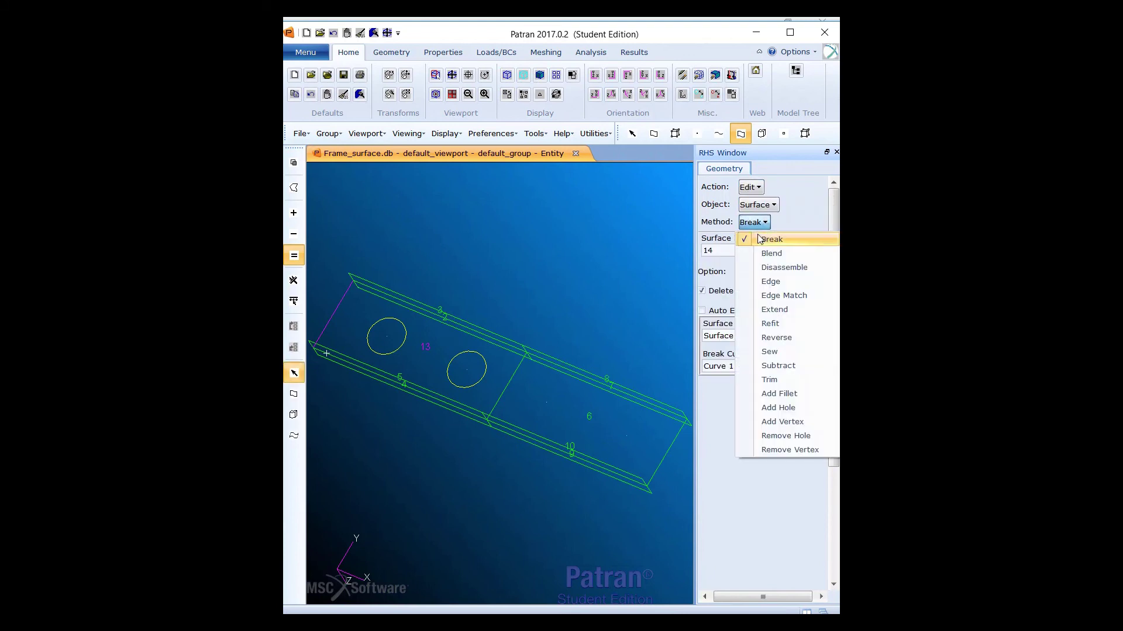
{"action": "left_click", "coordinate": [797, 407]}
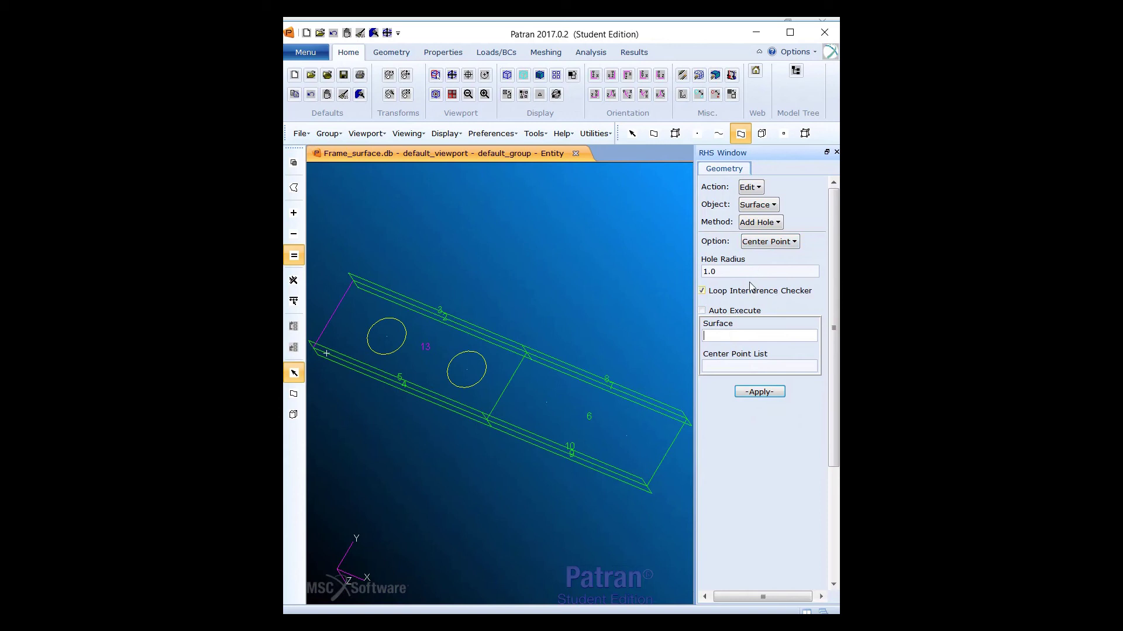
{"action": "left_click_drag", "start_coordinate": [760, 272], "coordinate": [658, 273]}
{"action": "type", "text": "2.5"}
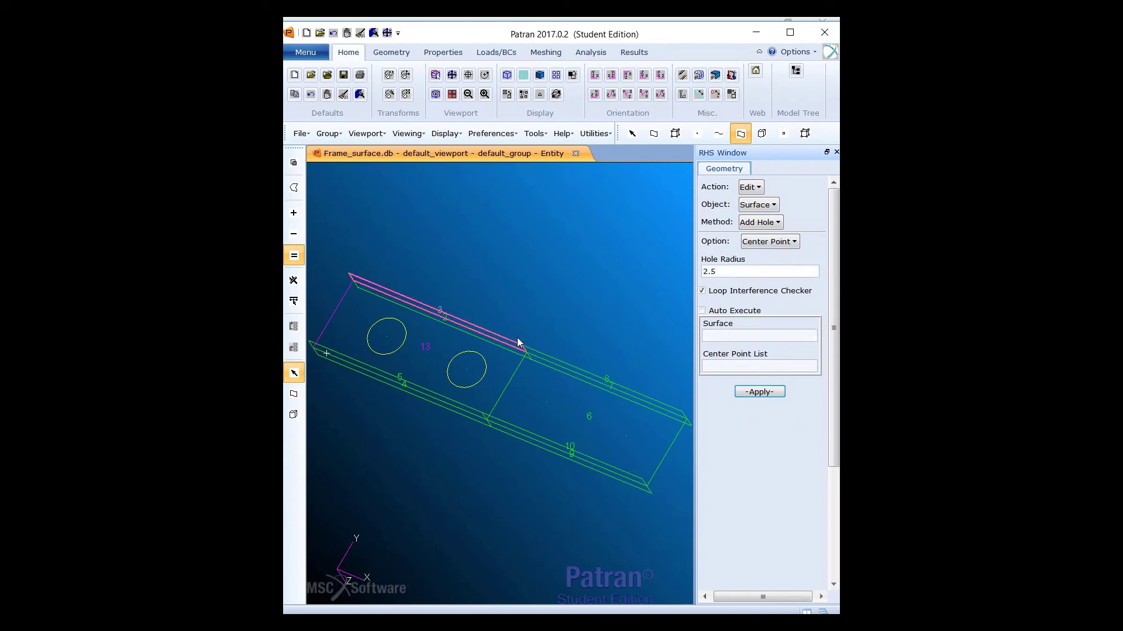
- Cut two circular holes in Surface 6 centred on Points 21 and 22
{"action": "left_click", "coordinate": [743, 336]}
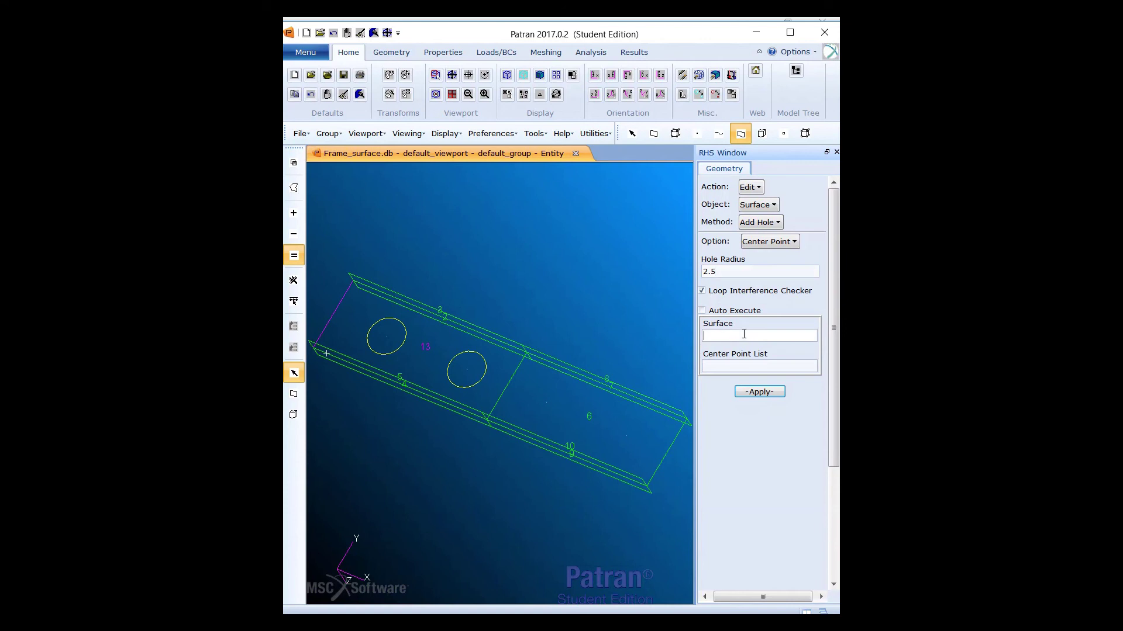
{"action": "left_click", "coordinate": [534, 400]}
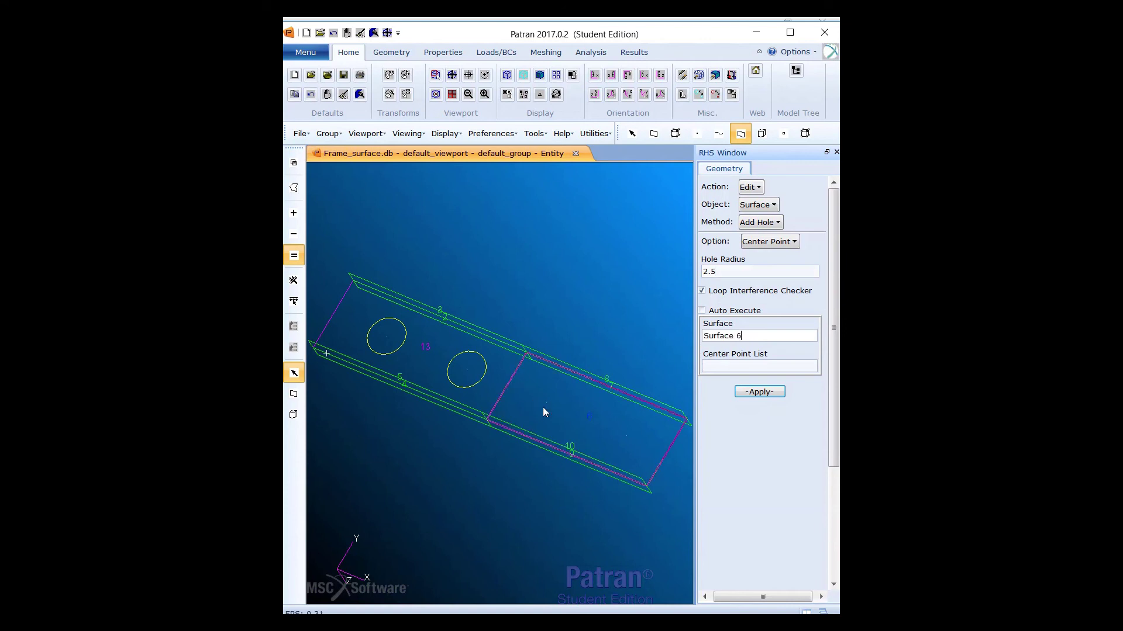
{"action": "left_click", "coordinate": [750, 367]}
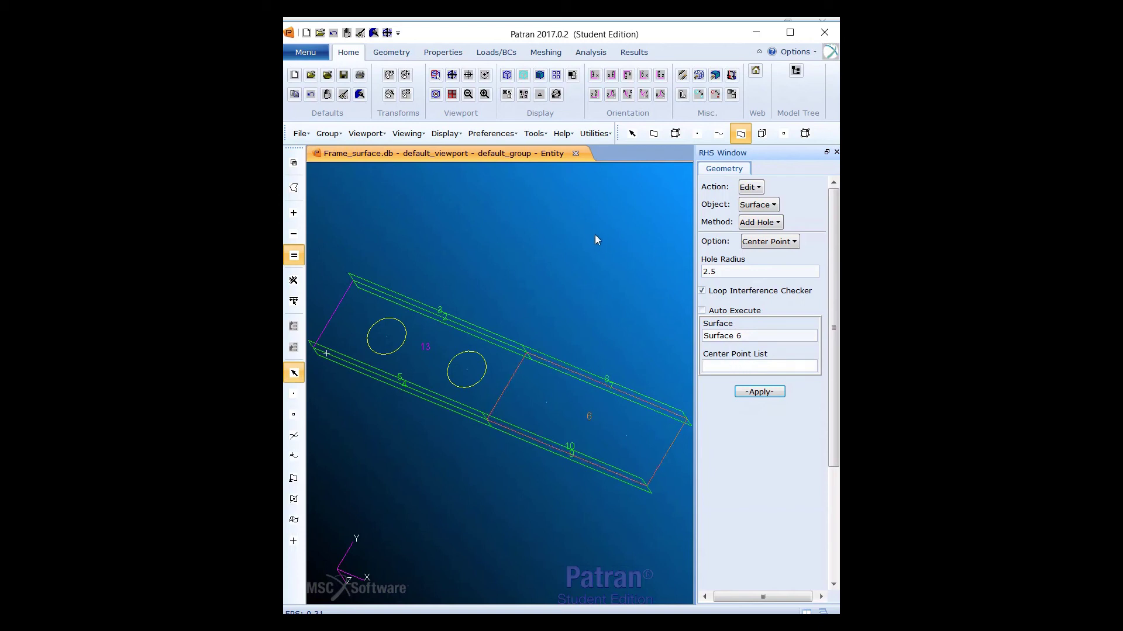
{"action": "left_click", "coordinate": [546, 401]}
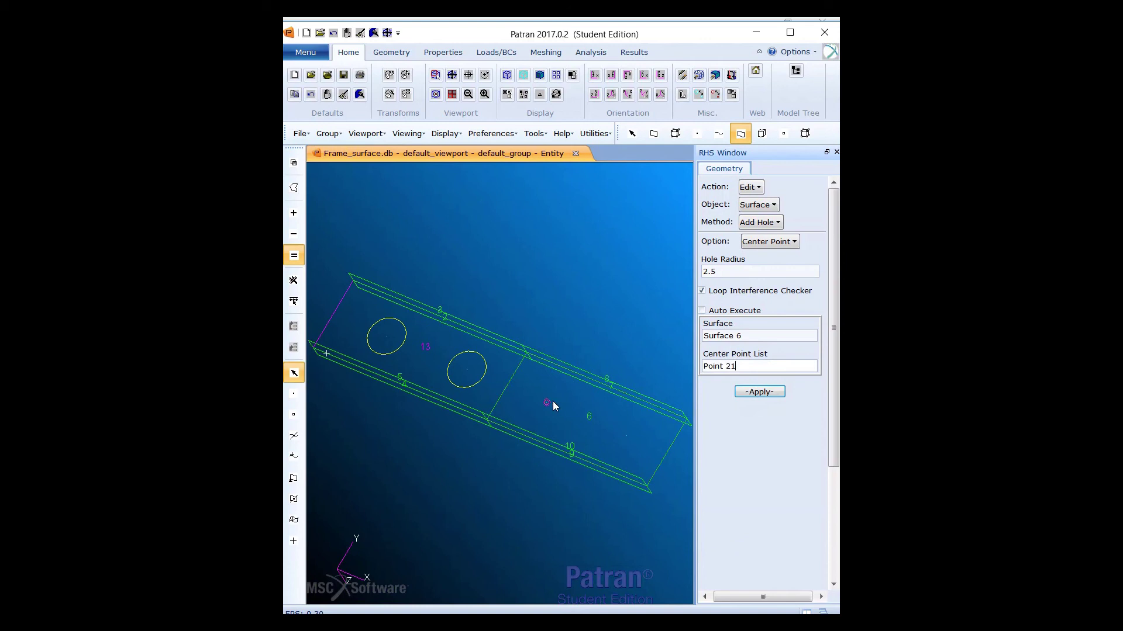
{"action": "left_click", "coordinate": [627, 435]}
{"action": "left_click", "coordinate": [759, 392]}
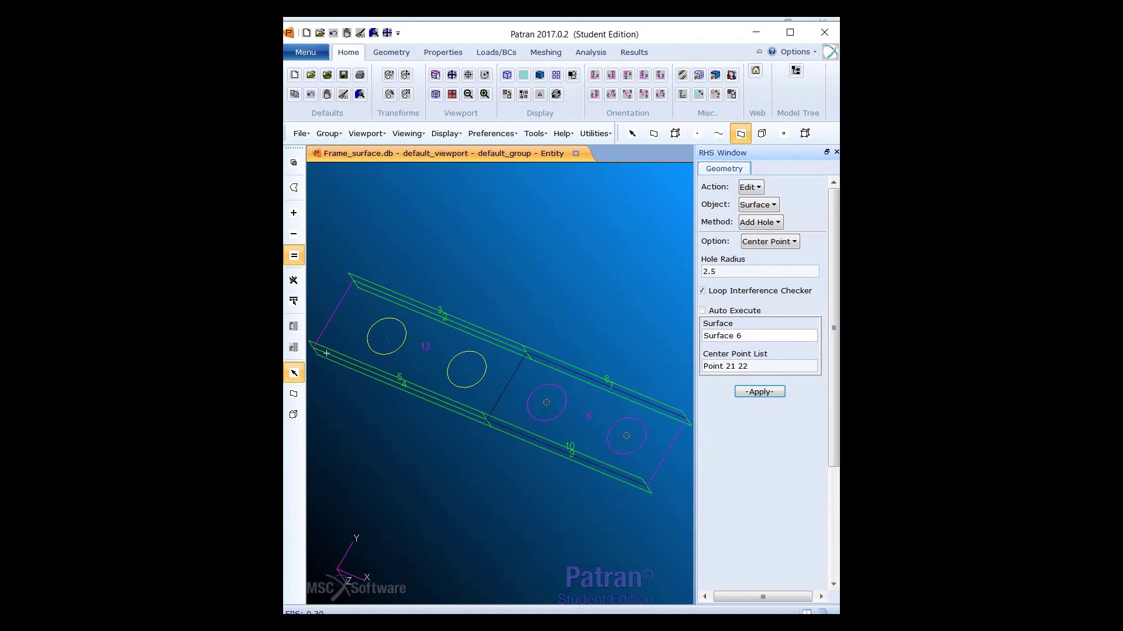
- Translate copies of Surfaces 6:10 along <24 0 0> with a repeat count of 2, keeping the originals
{"action": "left_click", "coordinate": [751, 187]}
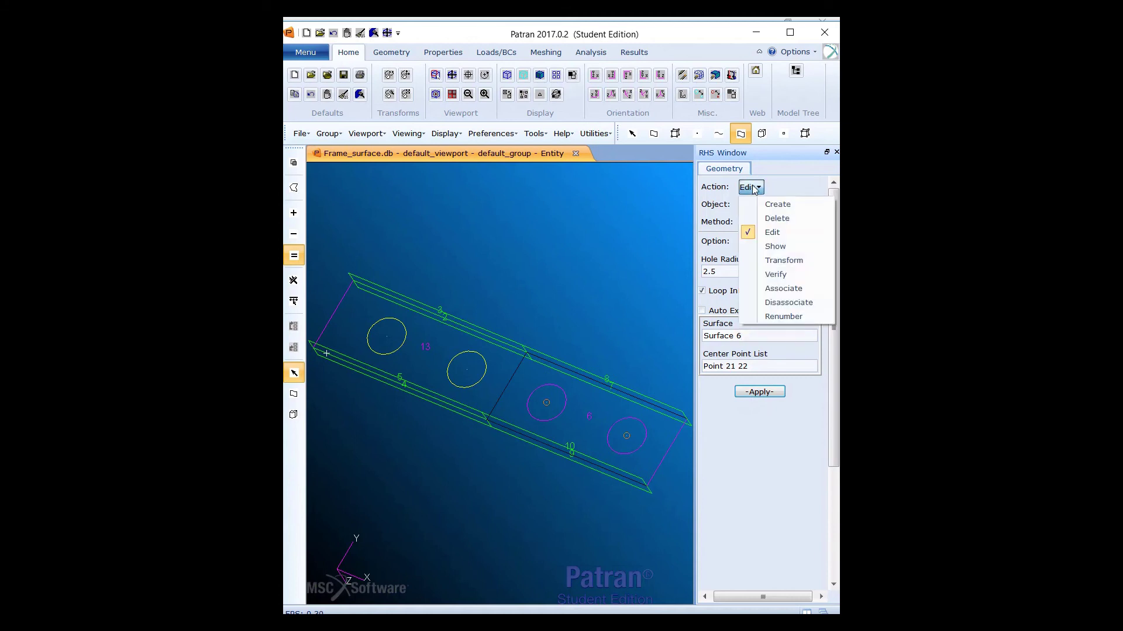
{"action": "left_click", "coordinate": [782, 260]}
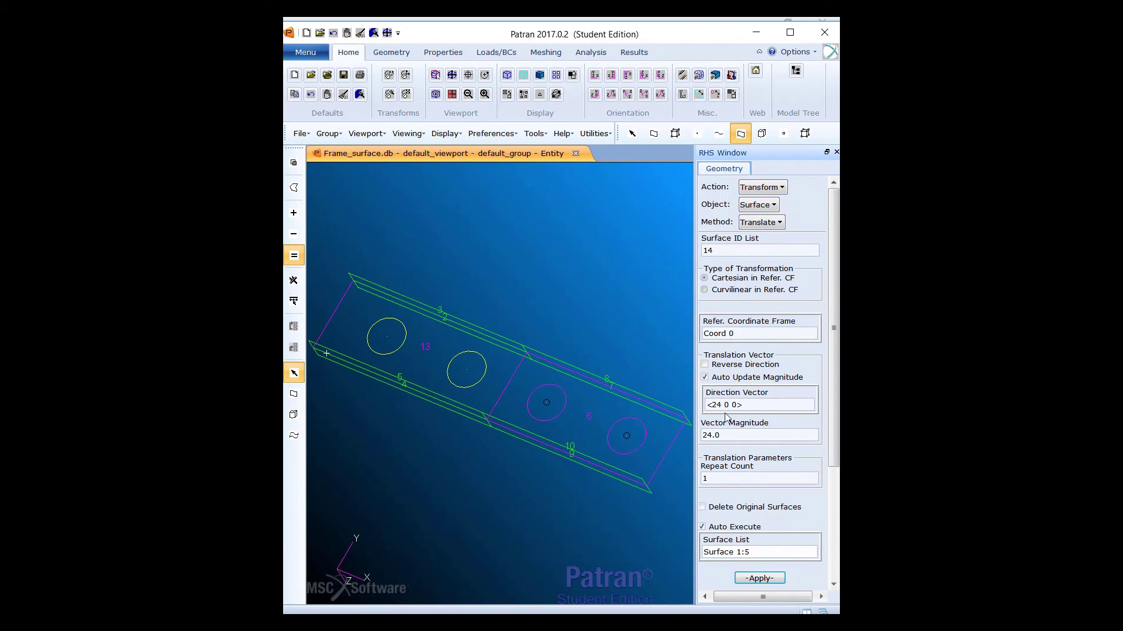
{"action": "left_click", "coordinate": [752, 477]}
{"action": "key", "text": "BackSpace"}
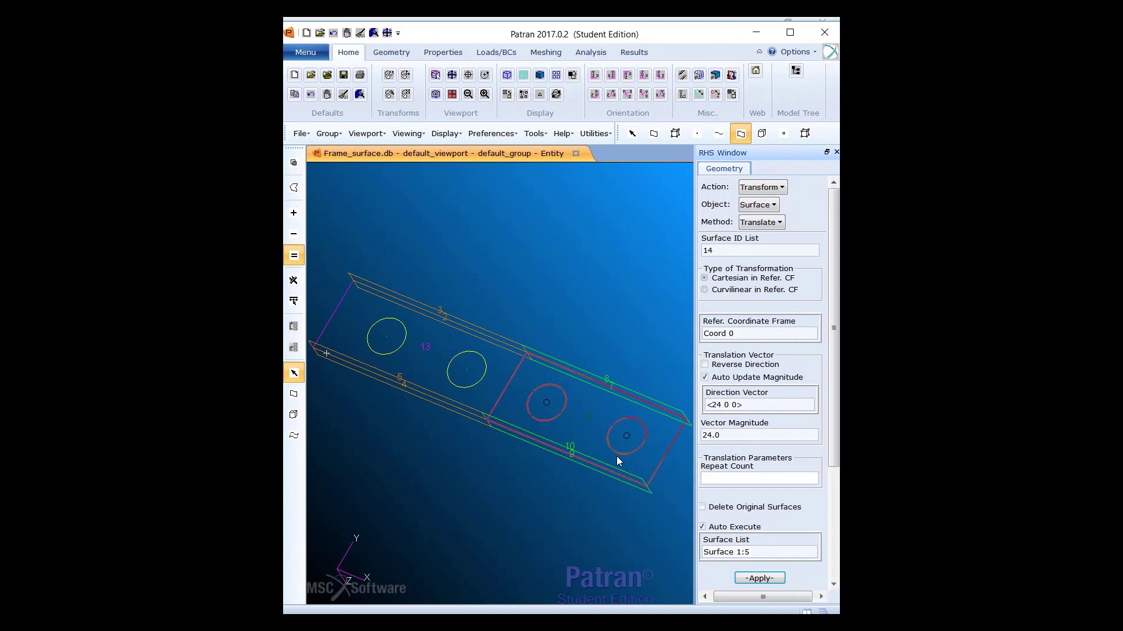
{"action": "type", "text": "2"}
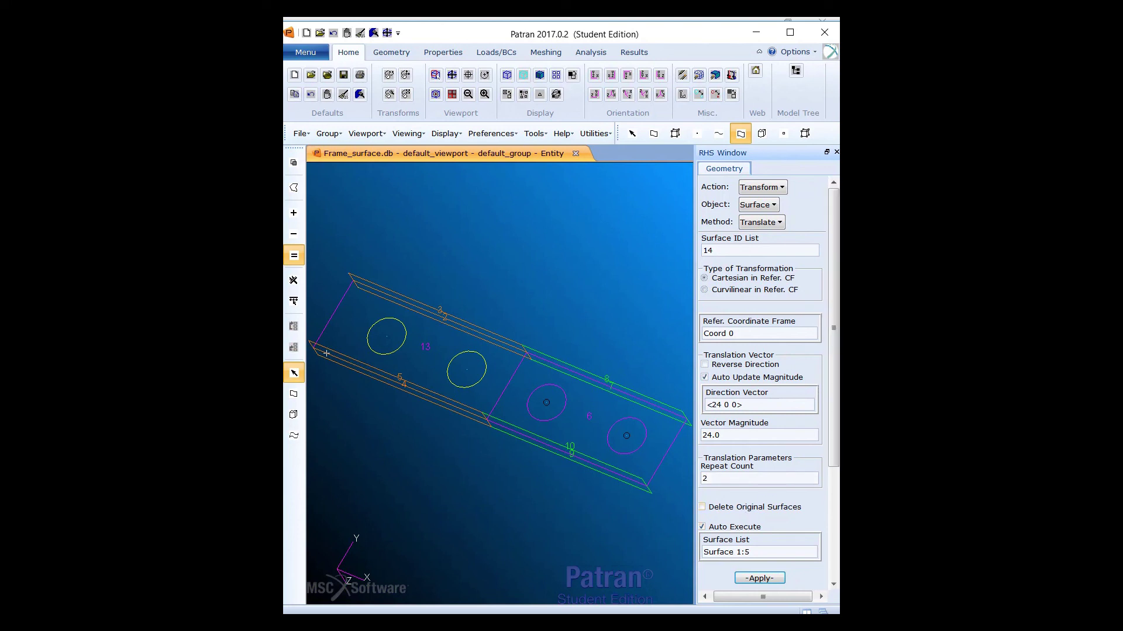
{"action": "scroll", "coordinate": [832, 395], "scroll_direction": "down", "scroll_amount": 2}
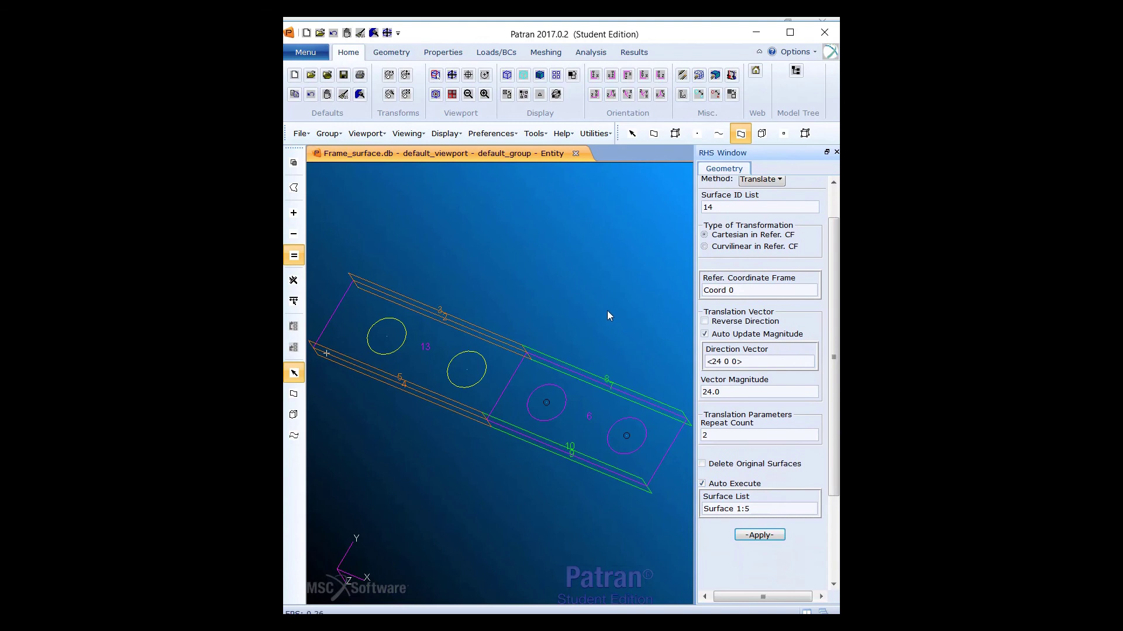
{"action": "middle_click_drag", "start_coordinate": [607, 311], "coordinate": [602, 307]}
{"action": "scroll", "coordinate": [594, 322], "scroll_direction": "down", "scroll_amount": 3}
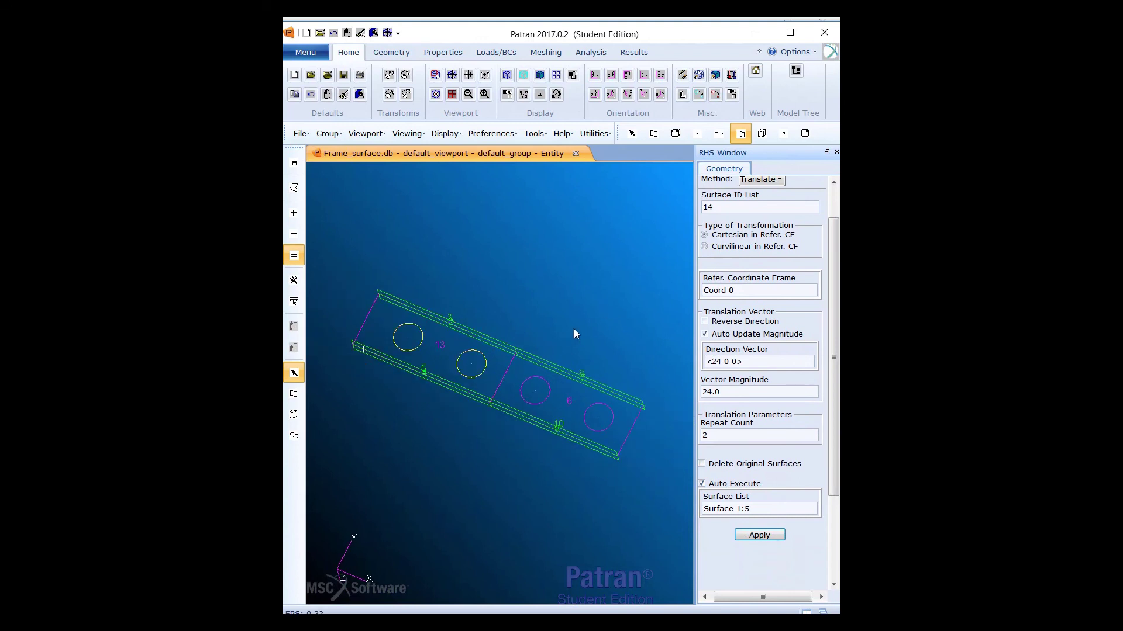
{"action": "left_click_drag", "start_coordinate": [537, 332], "coordinate": [658, 507]}
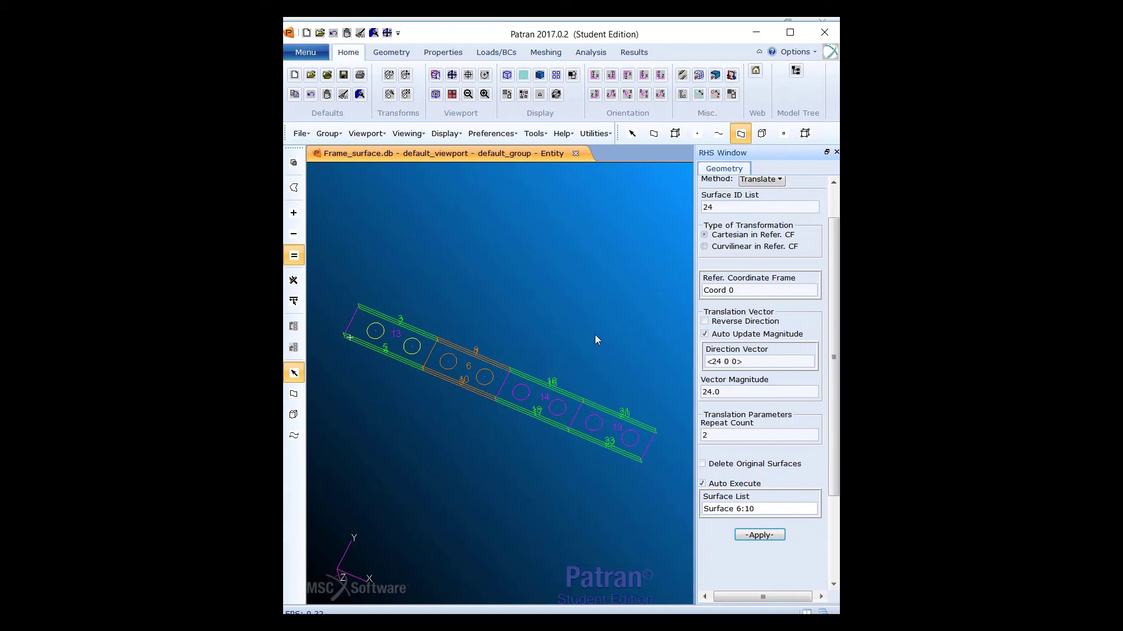
- Set the displayed point size to 4 in the geometric attributes and apply it
{"action": "left_click", "coordinate": [453, 133]}
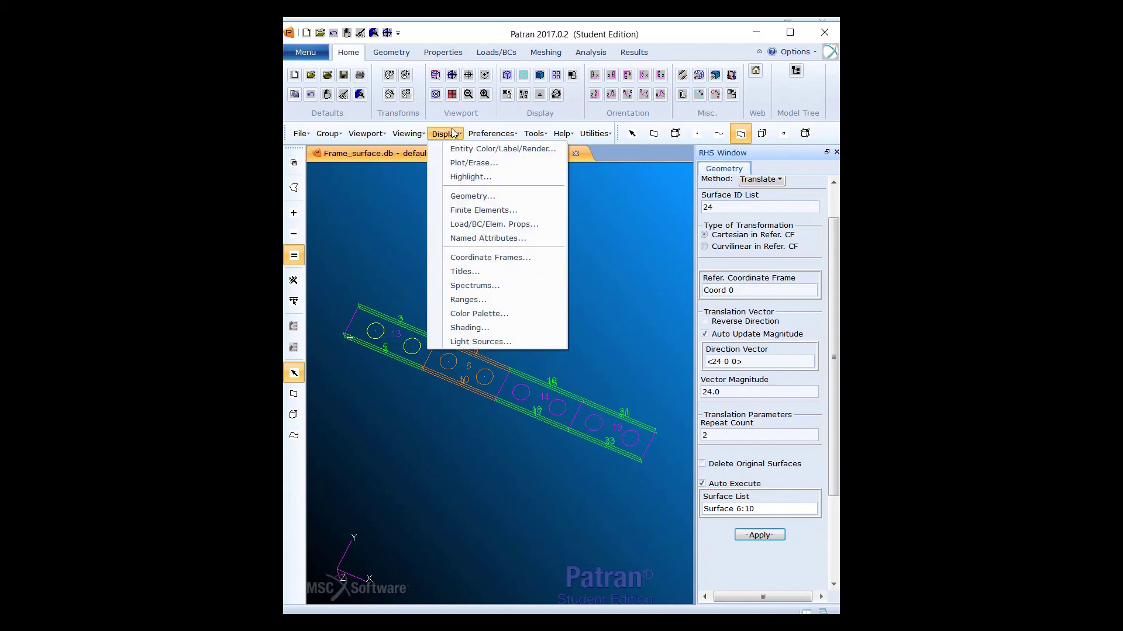
{"action": "left_click", "coordinate": [481, 197]}
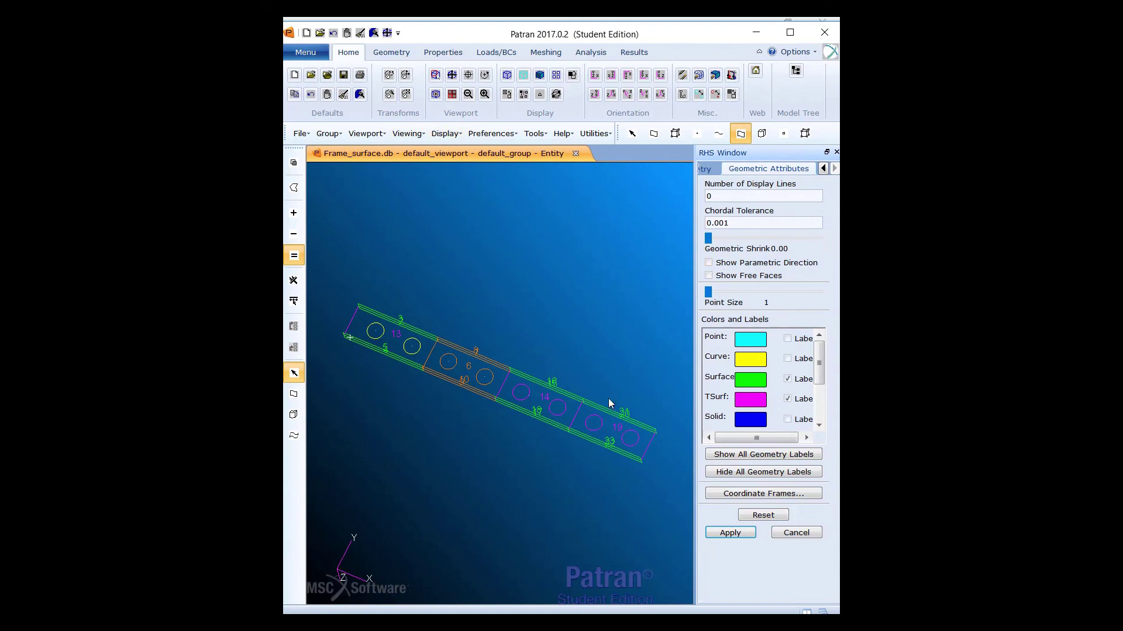
{"action": "left_click", "coordinate": [718, 291]}
{"action": "left_click_drag", "start_coordinate": [732, 289], "coordinate": [716, 291]}
{"action": "left_click", "coordinate": [725, 534]}
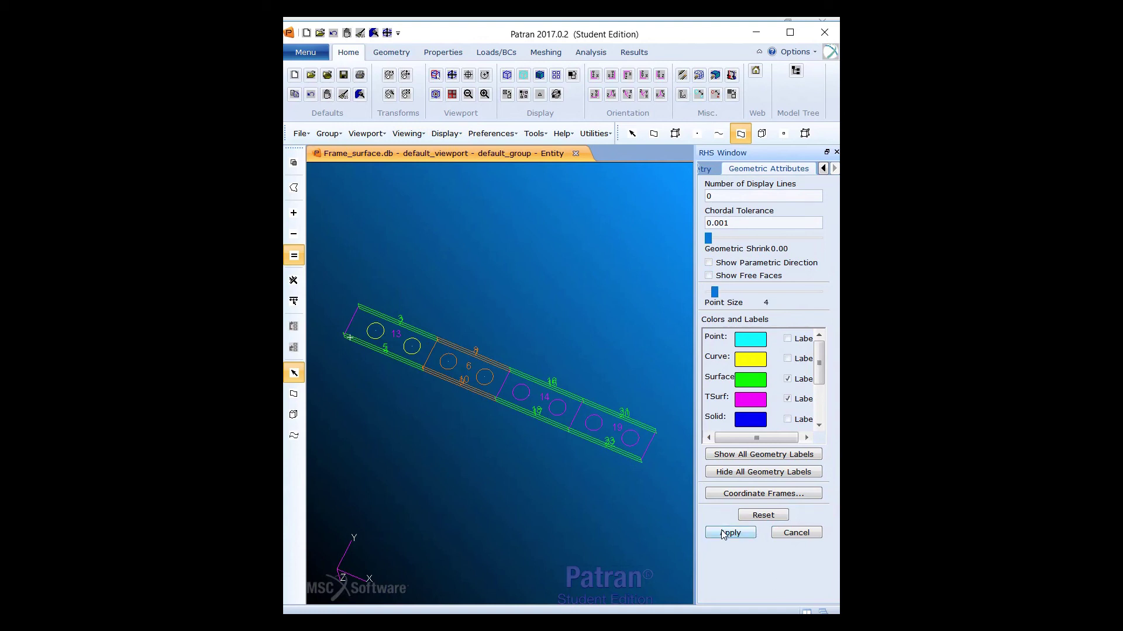
{"action": "left_click", "coordinate": [808, 532]}
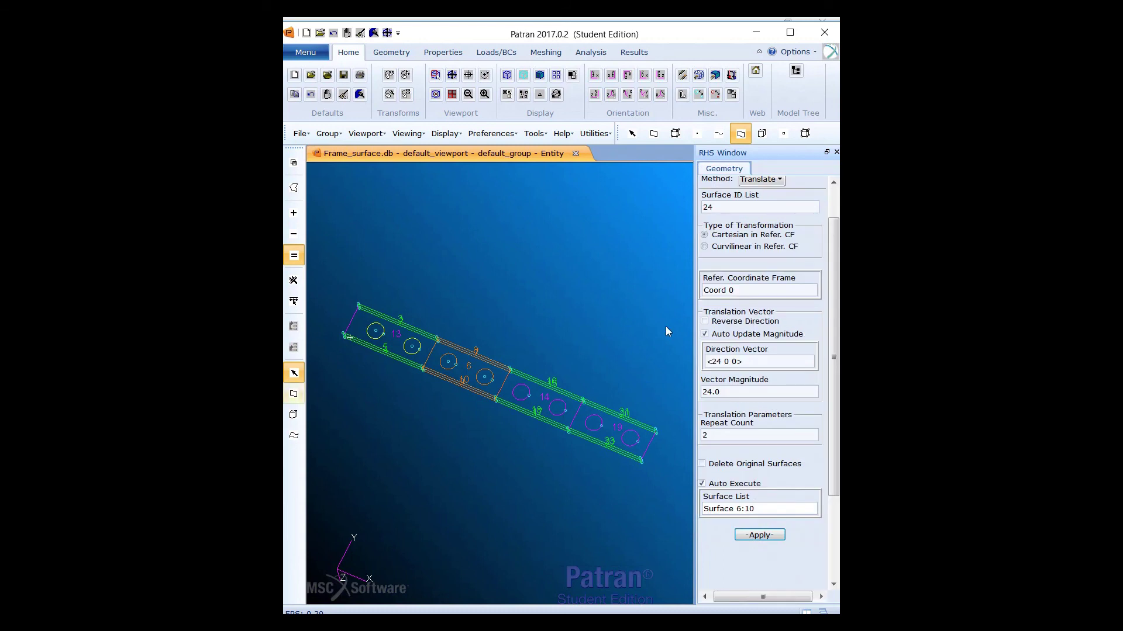
- Set up a point translation with direction vector <4 0 0>, an empty point list and Auto Execute off
{"action": "scroll", "coordinate": [834, 228], "scroll_direction": "up", "scroll_amount": 2}
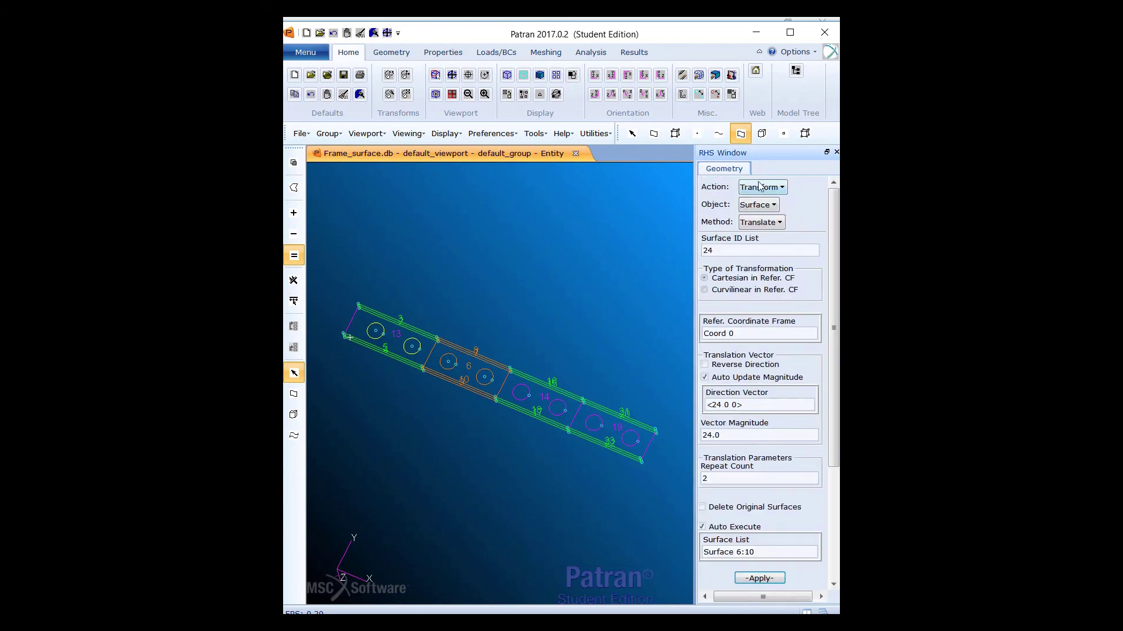
{"action": "left_click", "coordinate": [772, 206]}
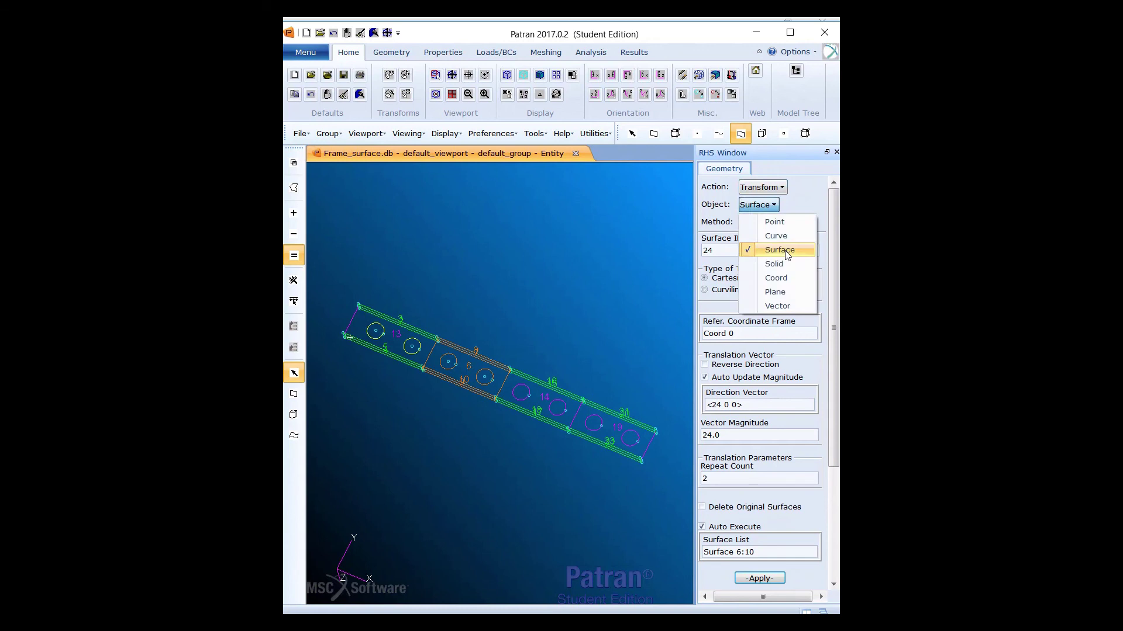
{"action": "left_click", "coordinate": [772, 222]}
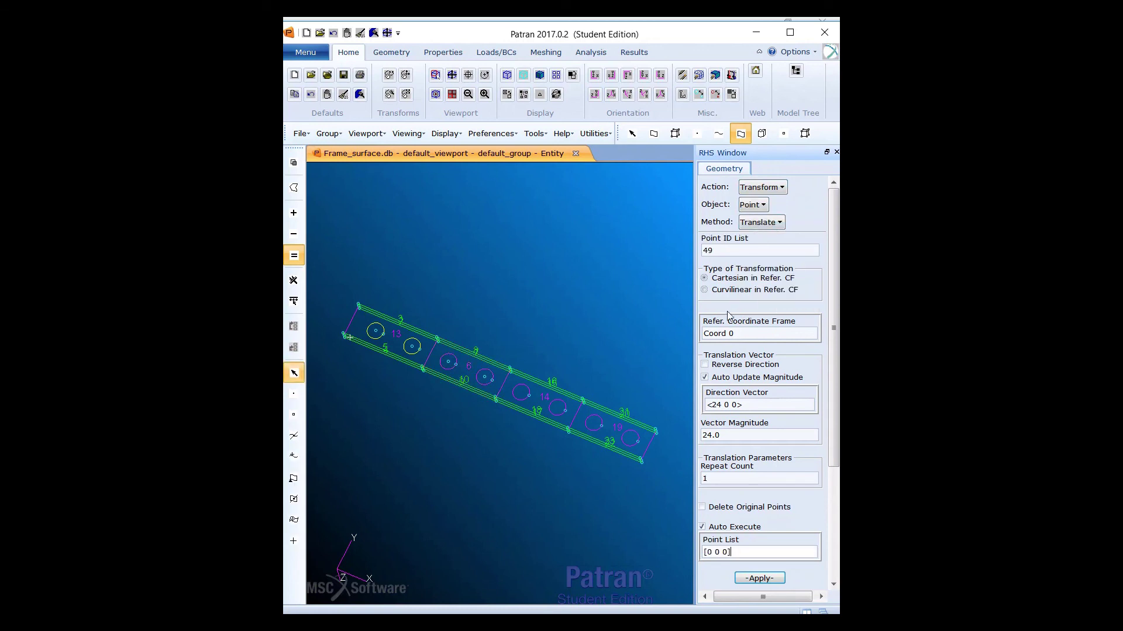
{"action": "left_click", "coordinate": [717, 403]}
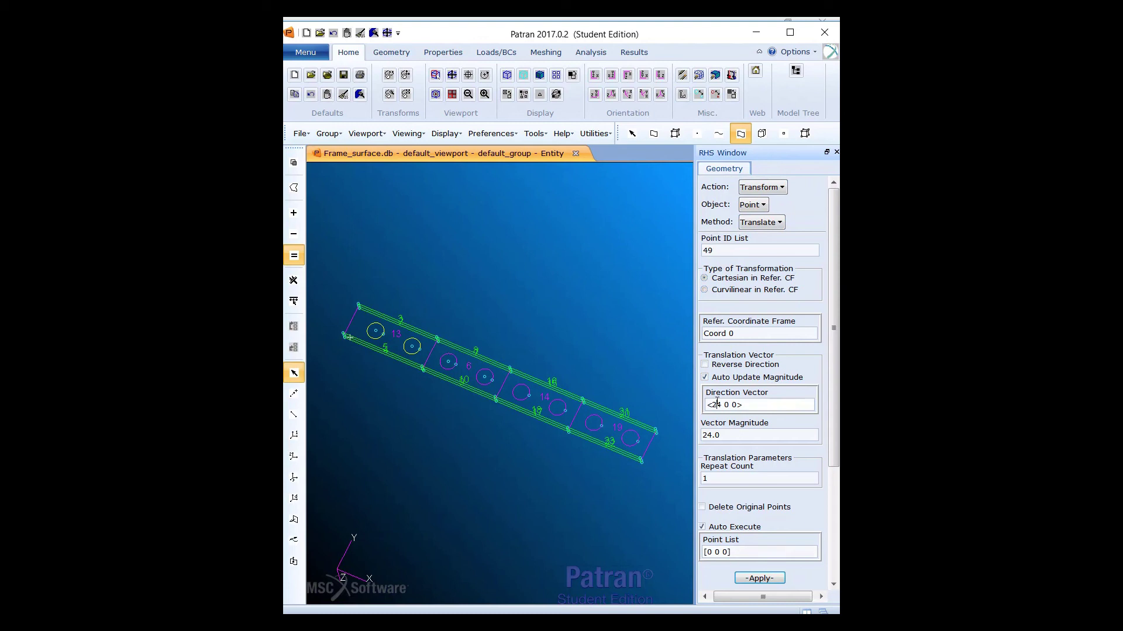
{"action": "key", "text": "BackSpace"}
{"action": "left_click", "coordinate": [747, 554]}
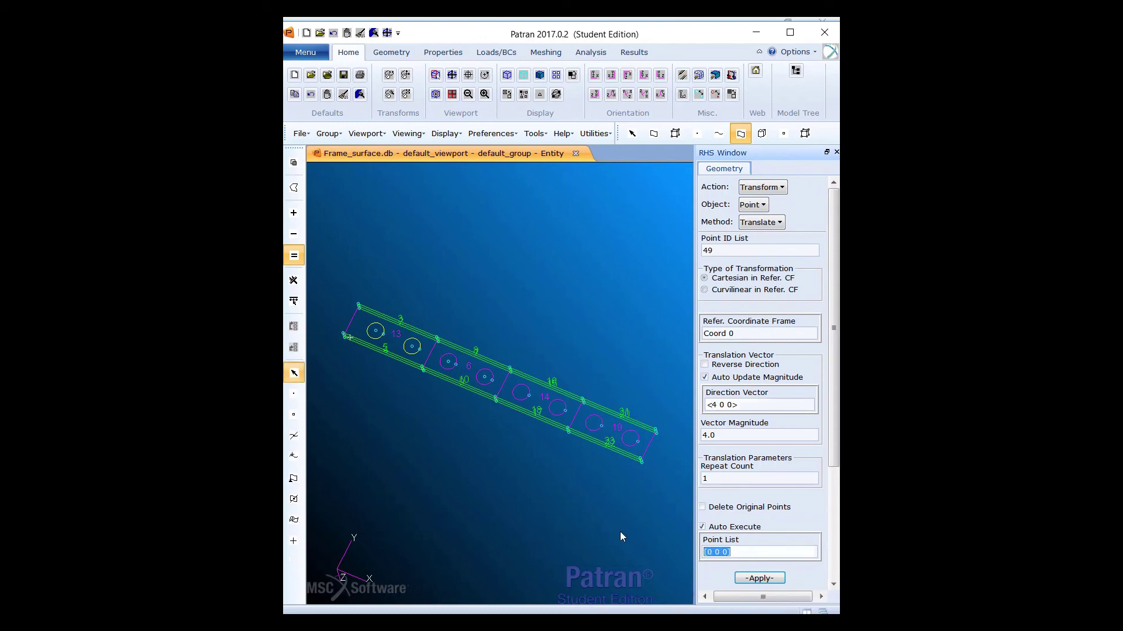
{"action": "key", "text": "Delete"}
{"action": "left_click", "coordinate": [702, 527]}
- Turn on the point labels and create a translated copy of Point 26 at the frame's upper corner
{"action": "middle_click_drag", "start_coordinate": [604, 343], "coordinate": [581, 338]}
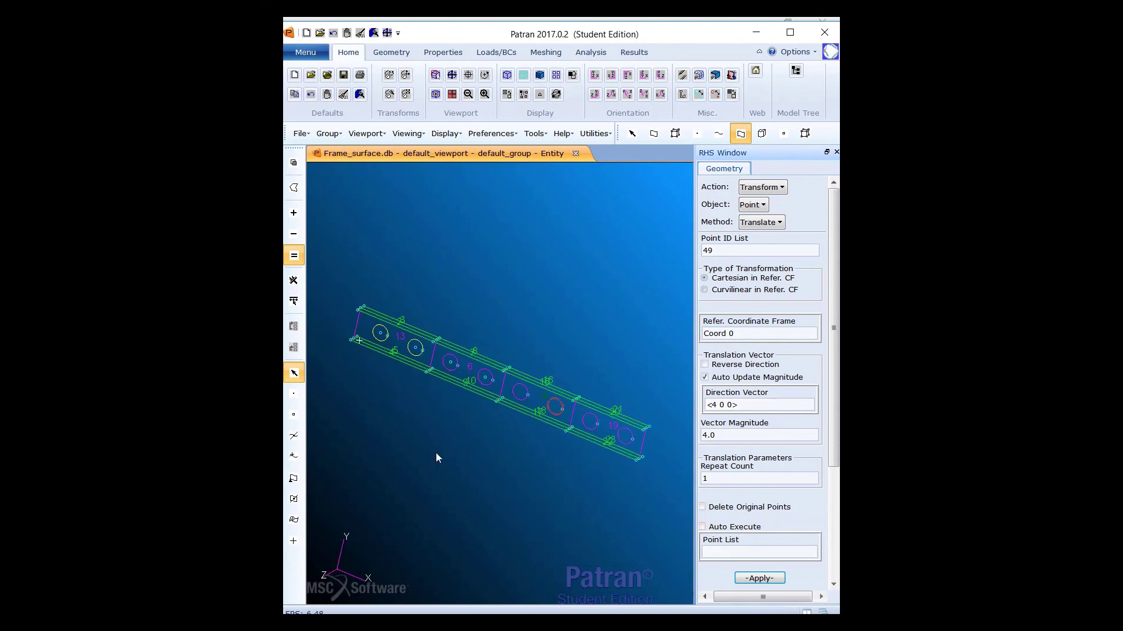
{"action": "scroll", "coordinate": [350, 288], "scroll_direction": "up", "scroll_amount": 2}
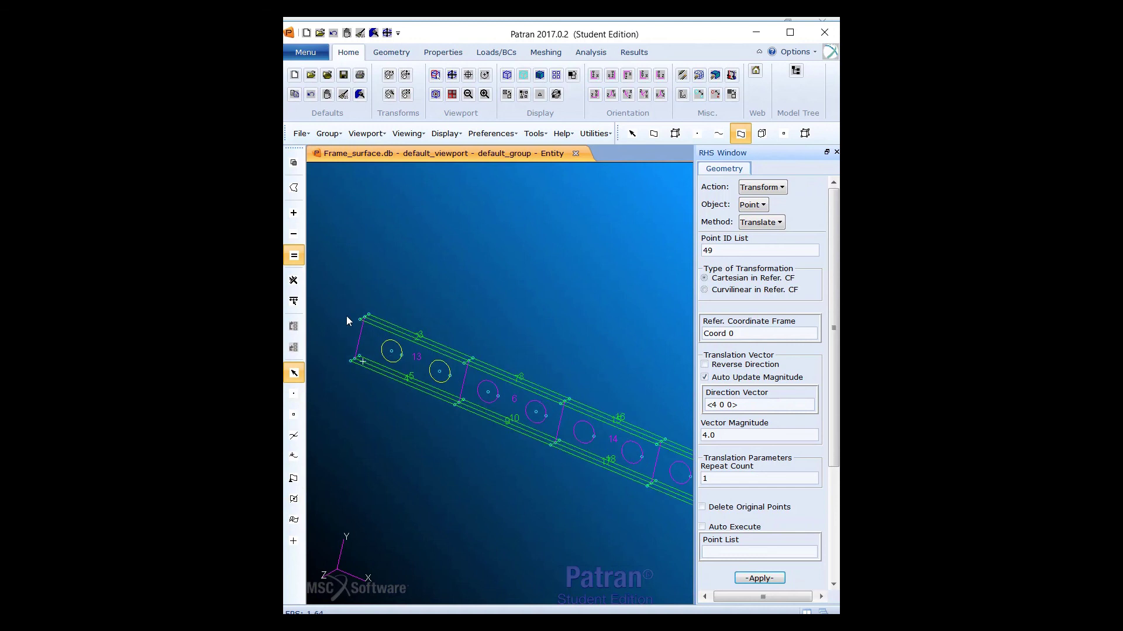
{"action": "left_click", "coordinate": [699, 134]}
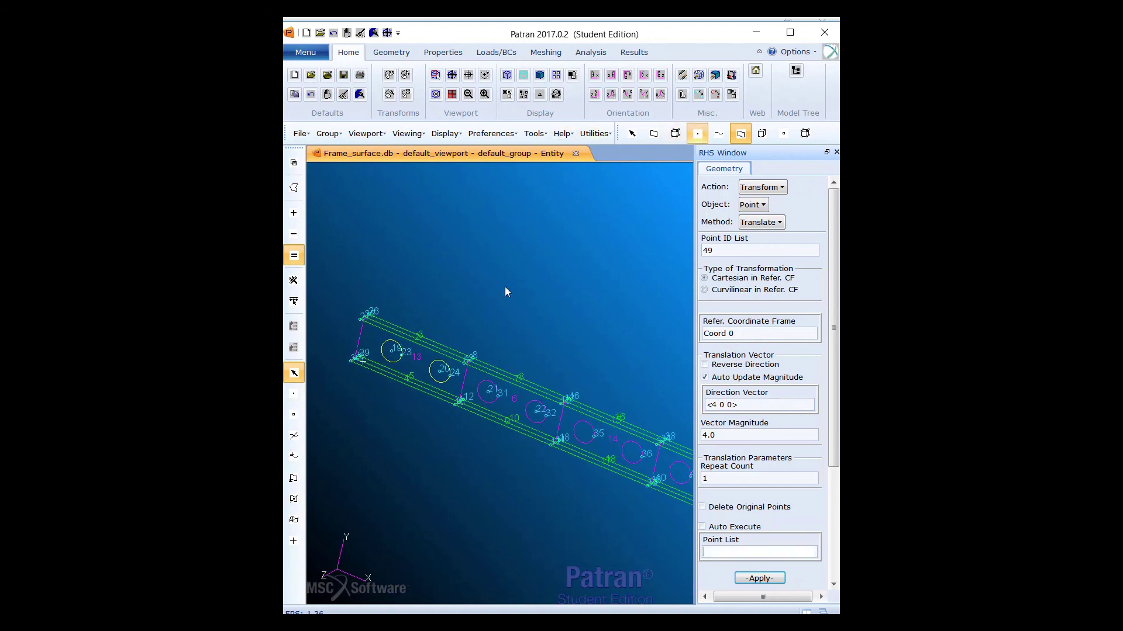
{"action": "scroll", "coordinate": [352, 300], "scroll_direction": "up", "scroll_amount": 4}
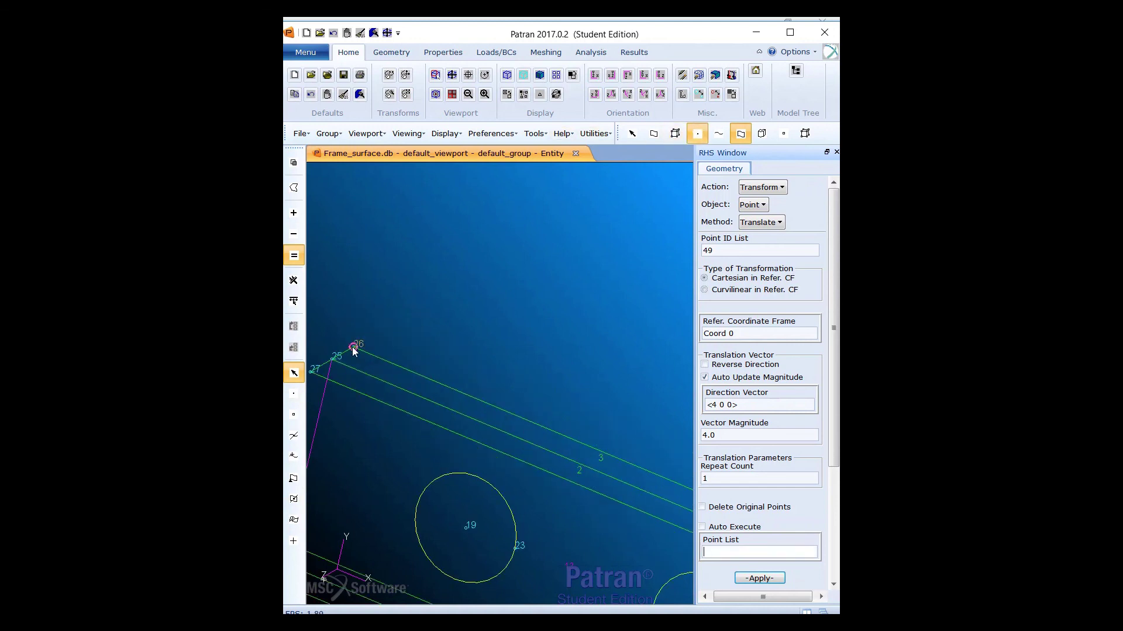
{"action": "left_click", "coordinate": [353, 347]}
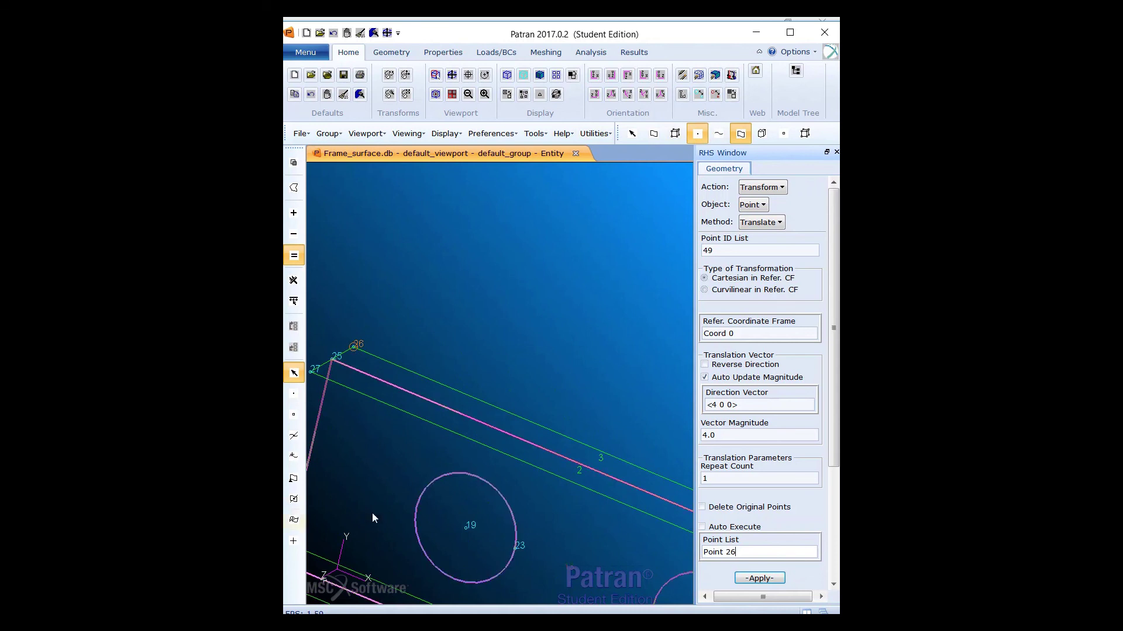
{"action": "left_click", "coordinate": [760, 579]}
{"action": "scroll", "coordinate": [485, 375], "scroll_direction": "down", "scroll_amount": 6}
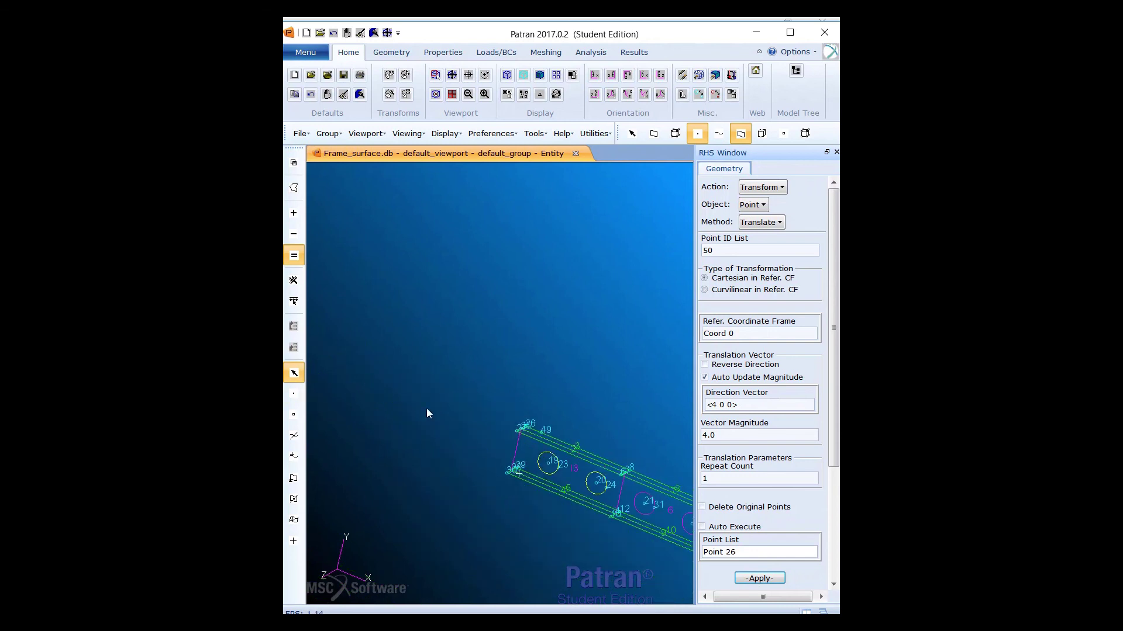
{"action": "scroll", "coordinate": [416, 341], "scroll_direction": "down", "scroll_amount": 3}
{"action": "scroll", "coordinate": [570, 390], "scroll_direction": "up", "scroll_amount": 3}
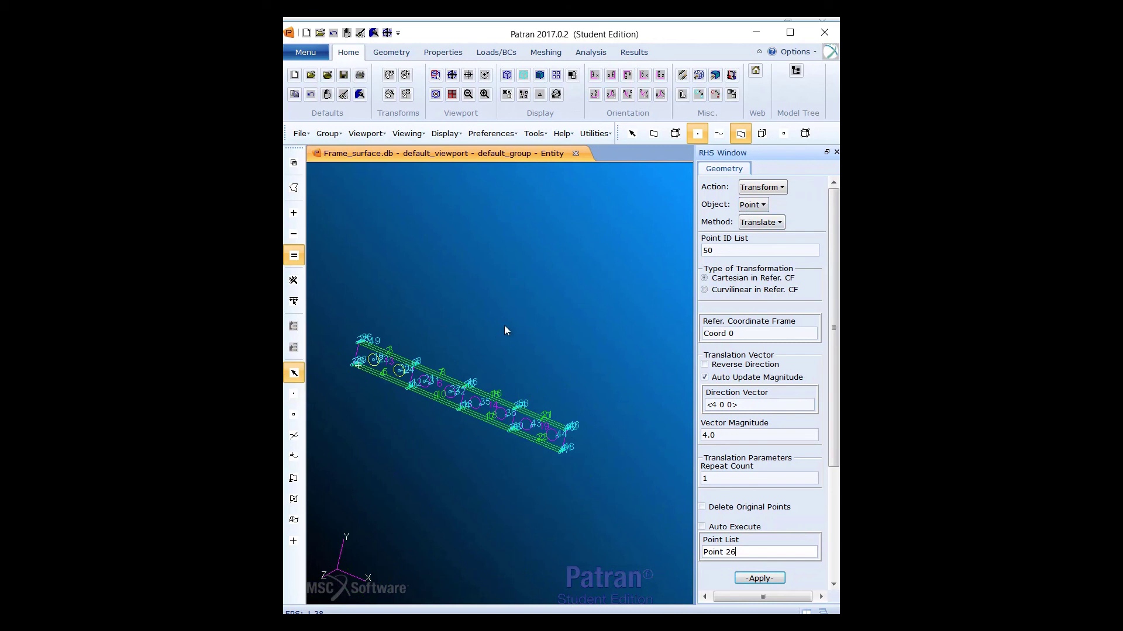
- Set up the creation of a plane by the 3 Points method with Auto Execute off
{"action": "left_click", "coordinate": [769, 189]}
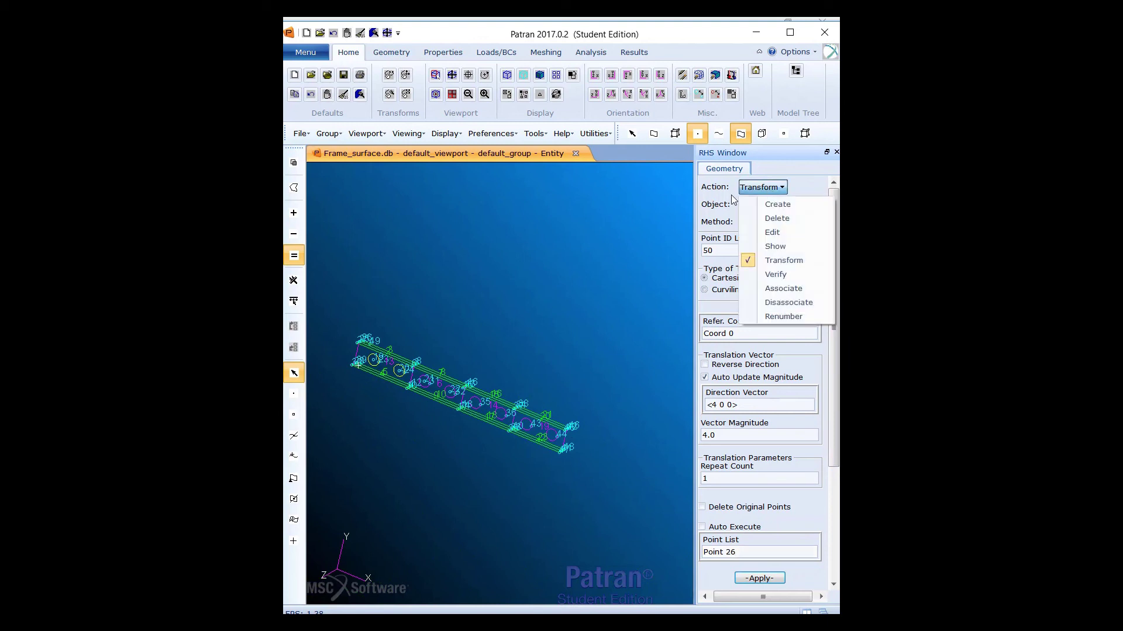
{"action": "left_click", "coordinate": [765, 206]}
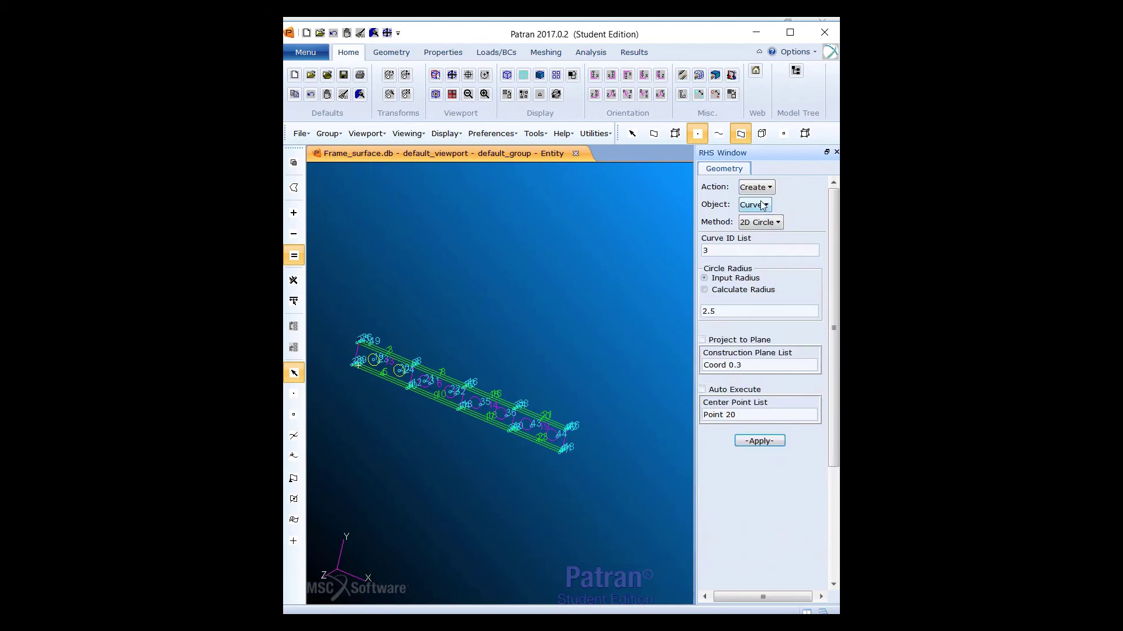
{"action": "left_click", "coordinate": [761, 206]}
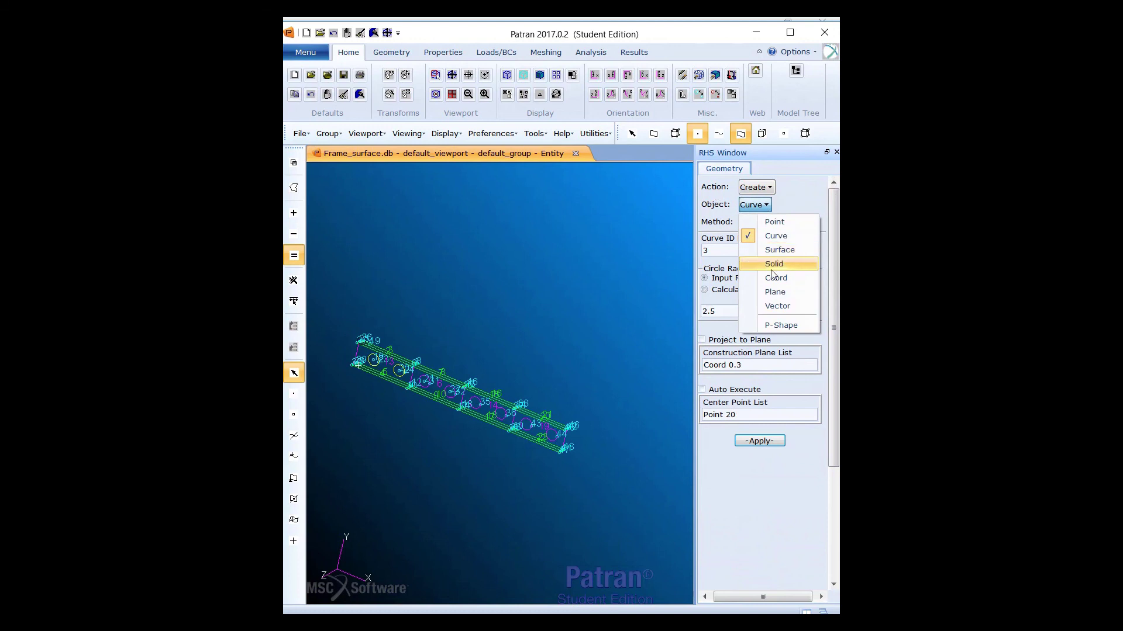
{"action": "left_click", "coordinate": [775, 292]}
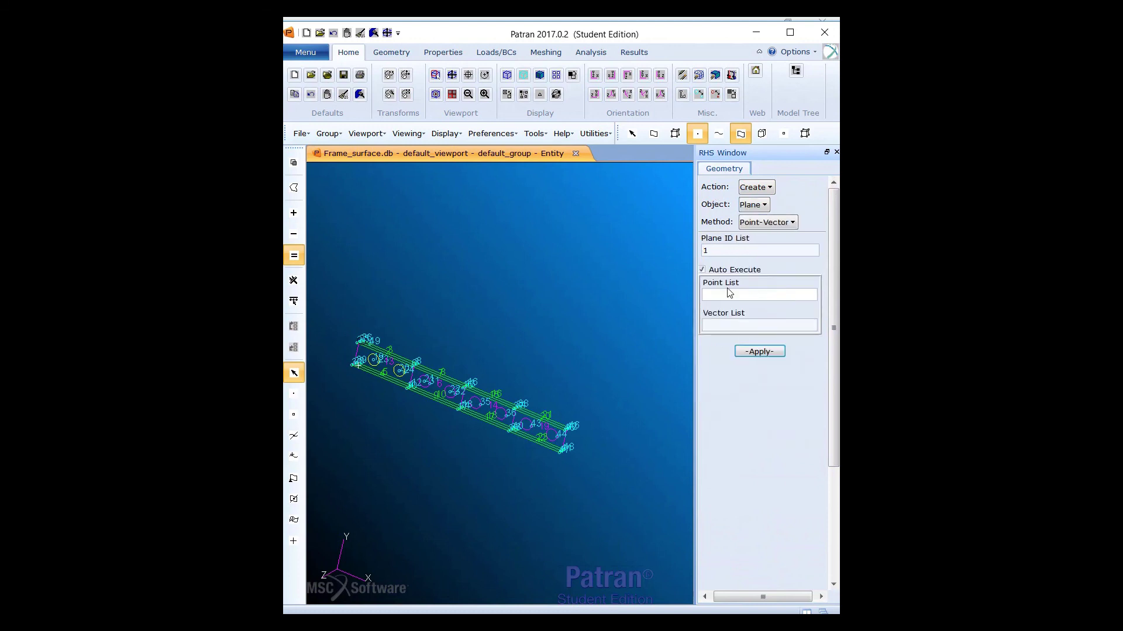
{"action": "left_click", "coordinate": [759, 223]}
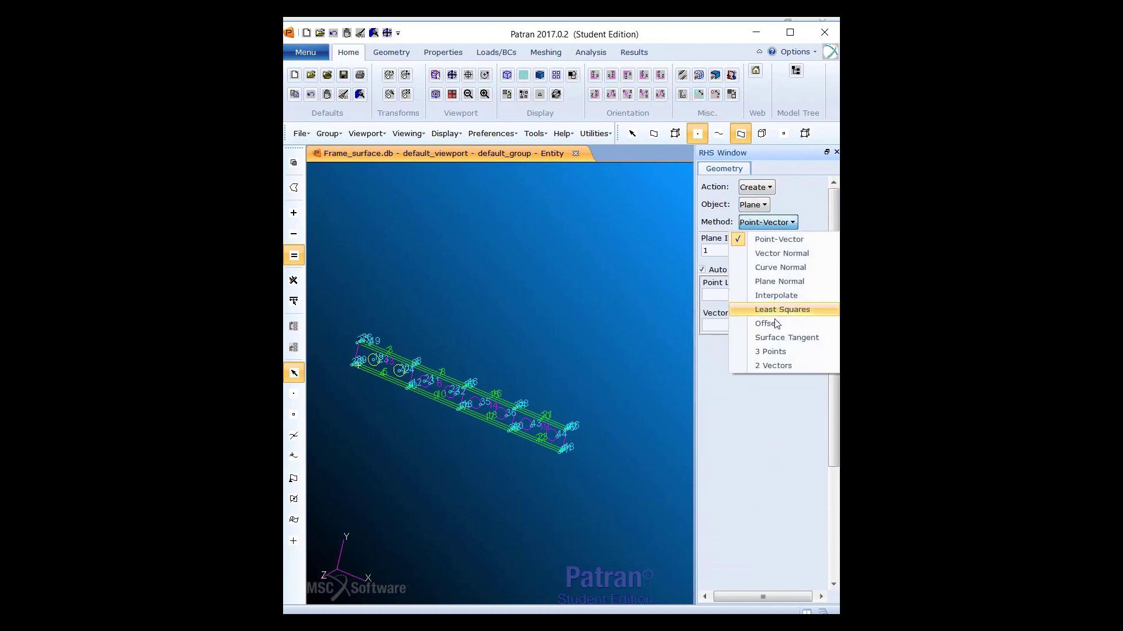
{"action": "left_click", "coordinate": [776, 353]}
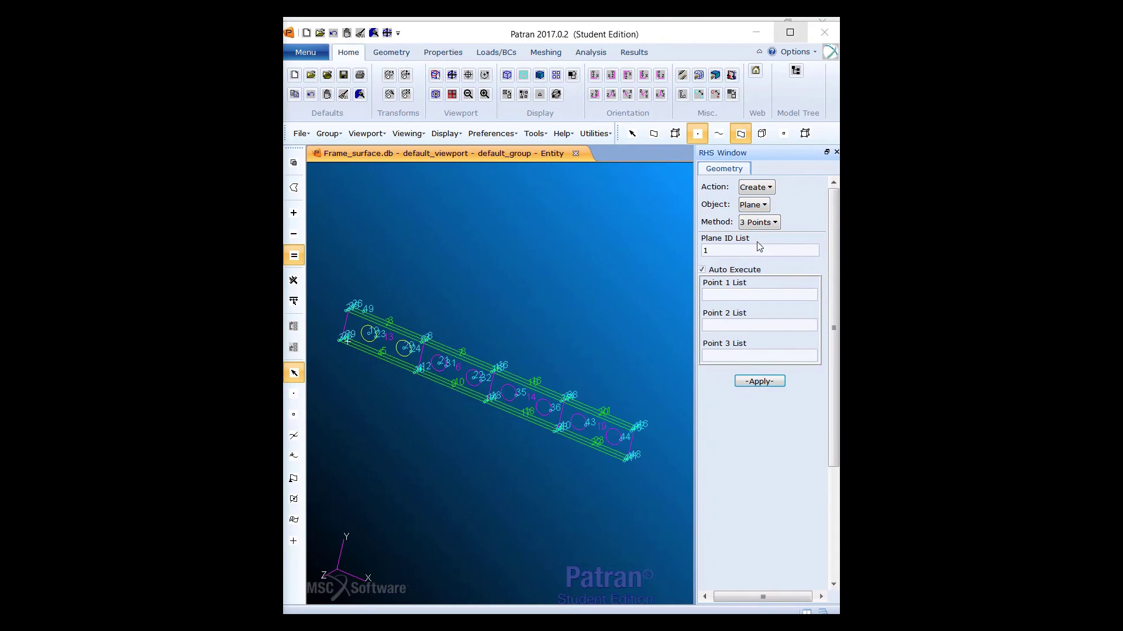
{"action": "left_click", "coordinate": [738, 271]}
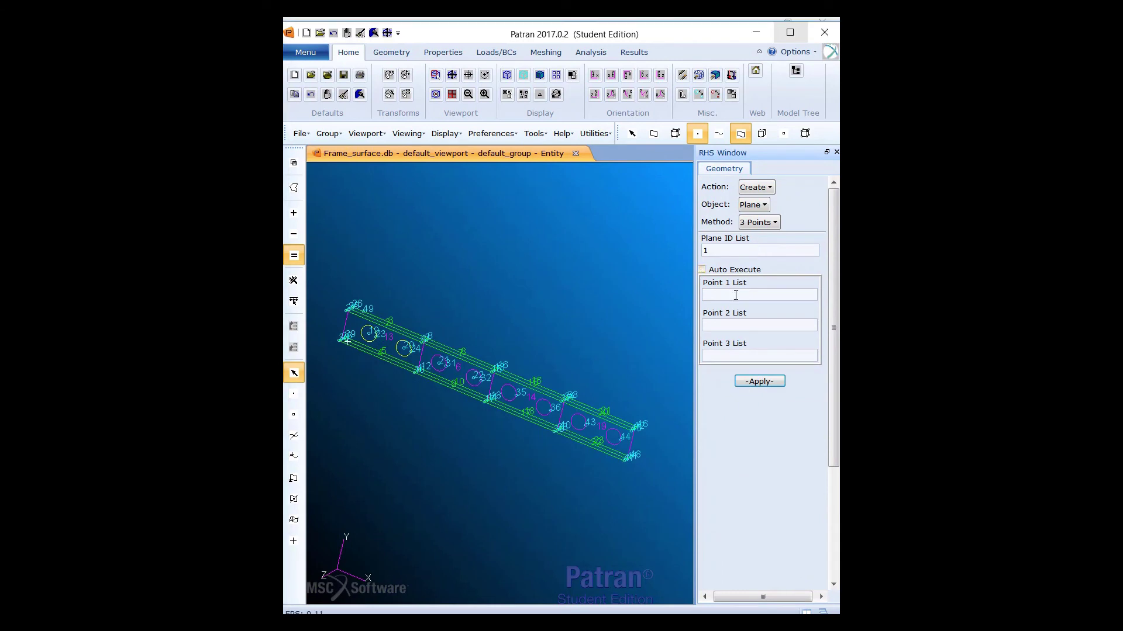
- Create the plane through Points 27, 49 and 30 at the frame's end
{"action": "left_click", "coordinate": [736, 295]}
{"action": "scroll", "coordinate": [353, 310], "scroll_direction": "up", "scroll_amount": 5}
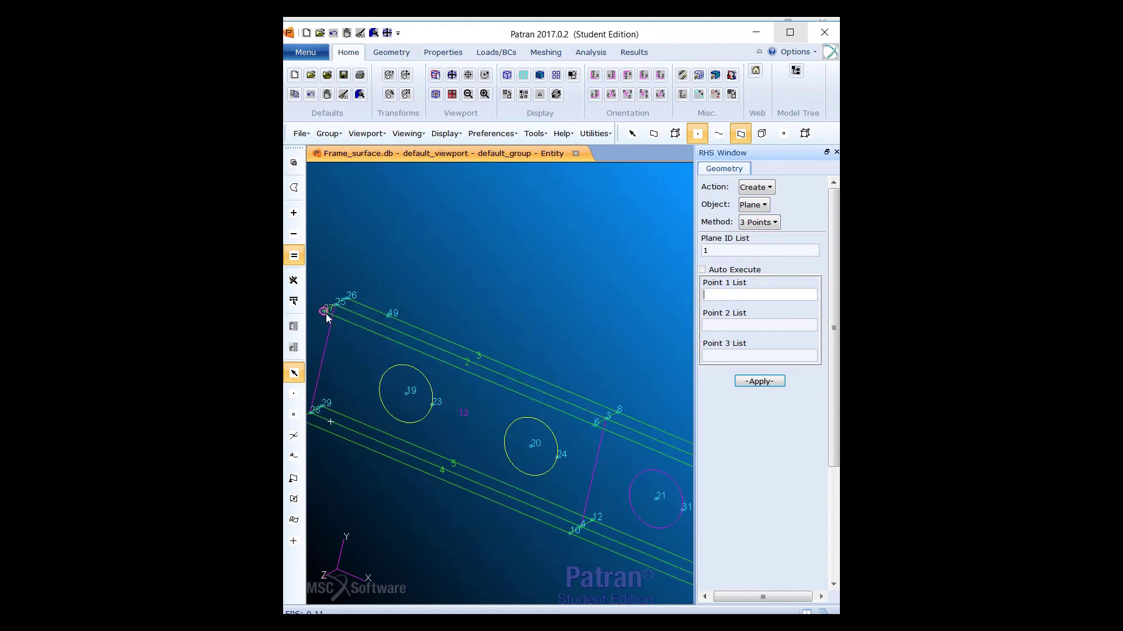
{"action": "left_click", "coordinate": [325, 311]}
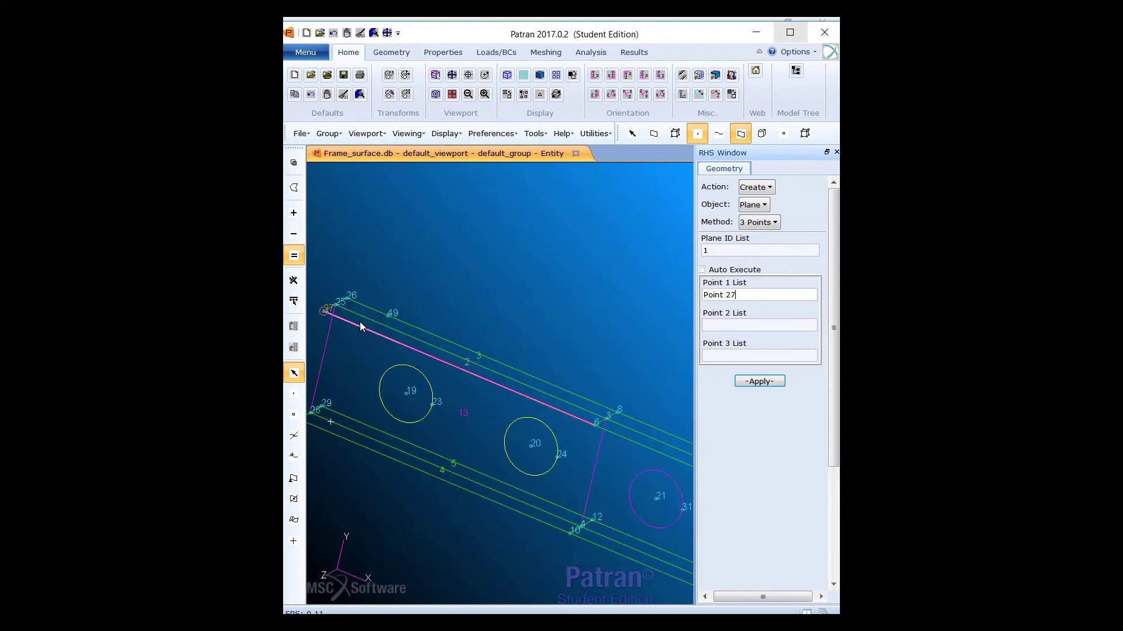
{"action": "left_click", "coordinate": [756, 326]}
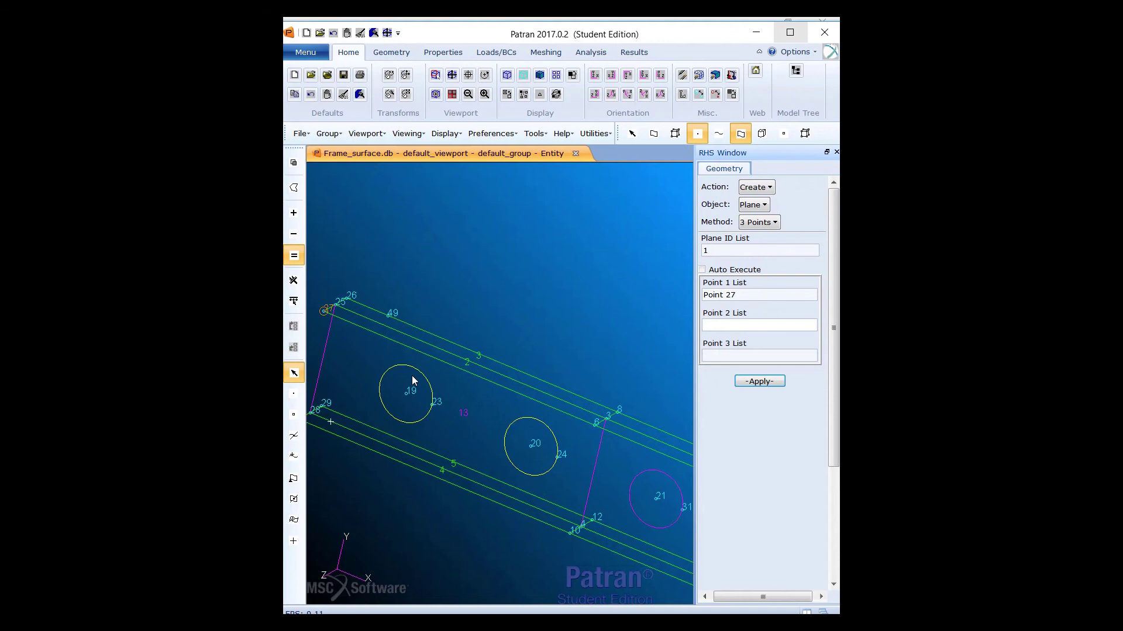
{"action": "left_click", "coordinate": [387, 315]}
{"action": "left_click", "coordinate": [734, 356]}
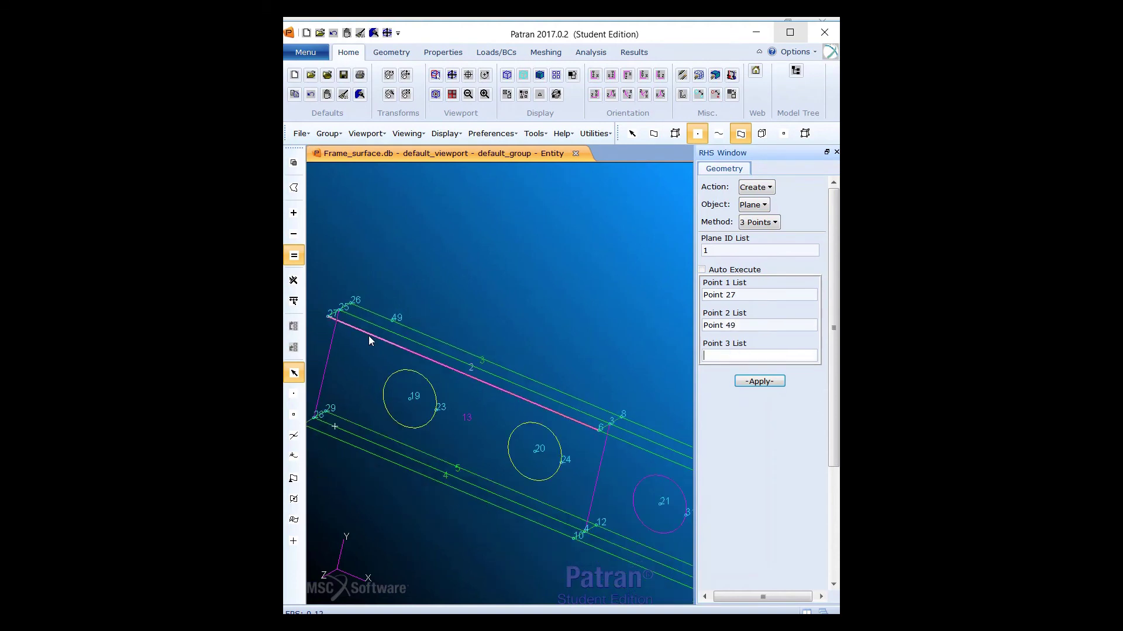
{"action": "scroll", "coordinate": [369, 336], "scroll_direction": "down", "scroll_amount": 1}
{"action": "scroll", "coordinate": [615, 297], "scroll_direction": "up", "scroll_amount": 1}
{"action": "scroll", "coordinate": [618, 304], "scroll_direction": "down", "scroll_amount": 2}
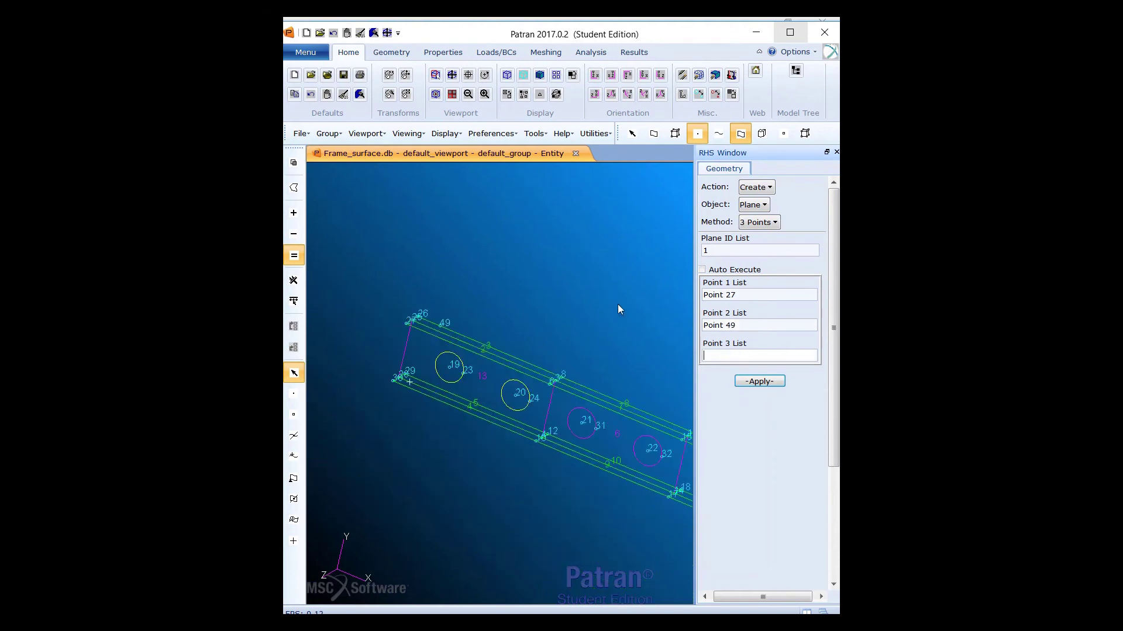
{"action": "scroll", "coordinate": [388, 393], "scroll_direction": "up", "scroll_amount": 3}
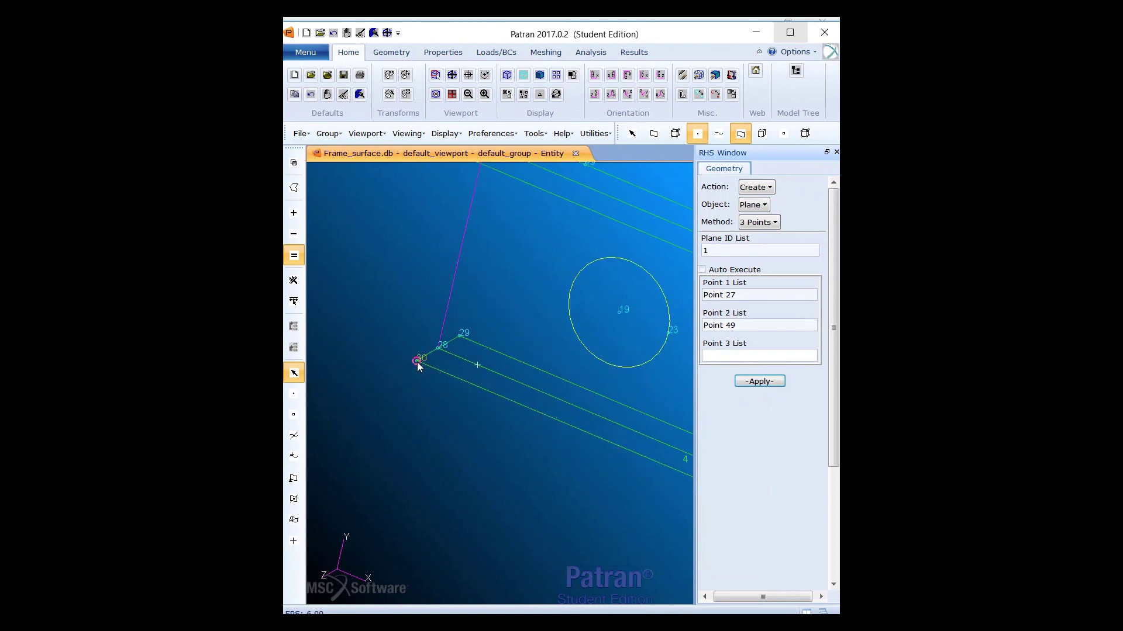
{"action": "left_click", "coordinate": [417, 363]}
{"action": "left_click", "coordinate": [766, 384]}
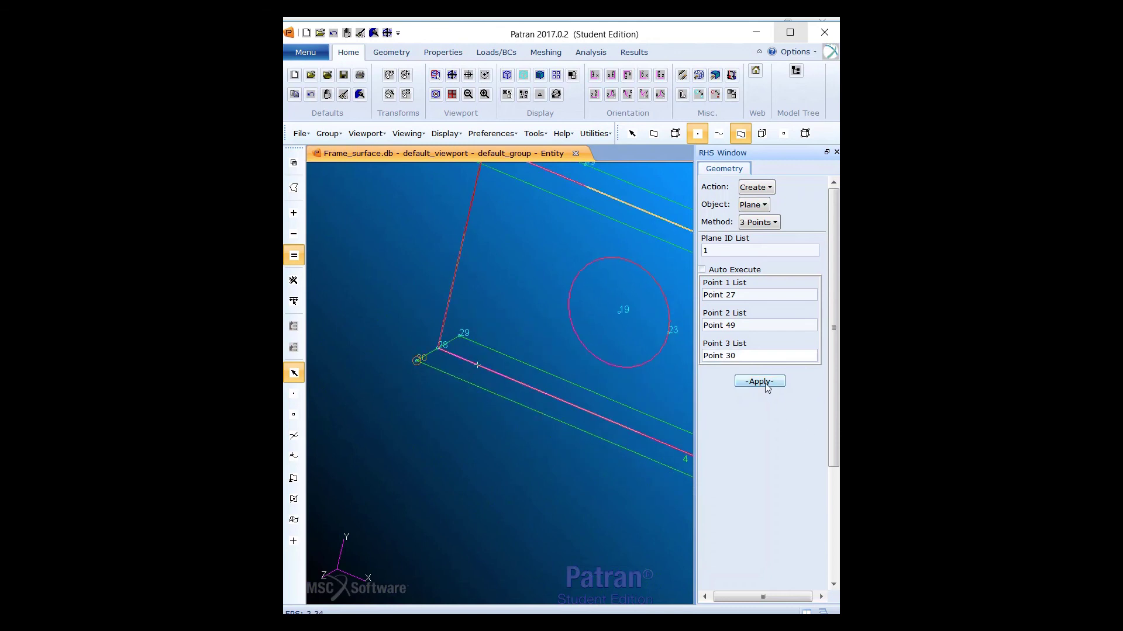
{"action": "scroll", "coordinate": [526, 298], "scroll_direction": "down", "scroll_amount": 10}
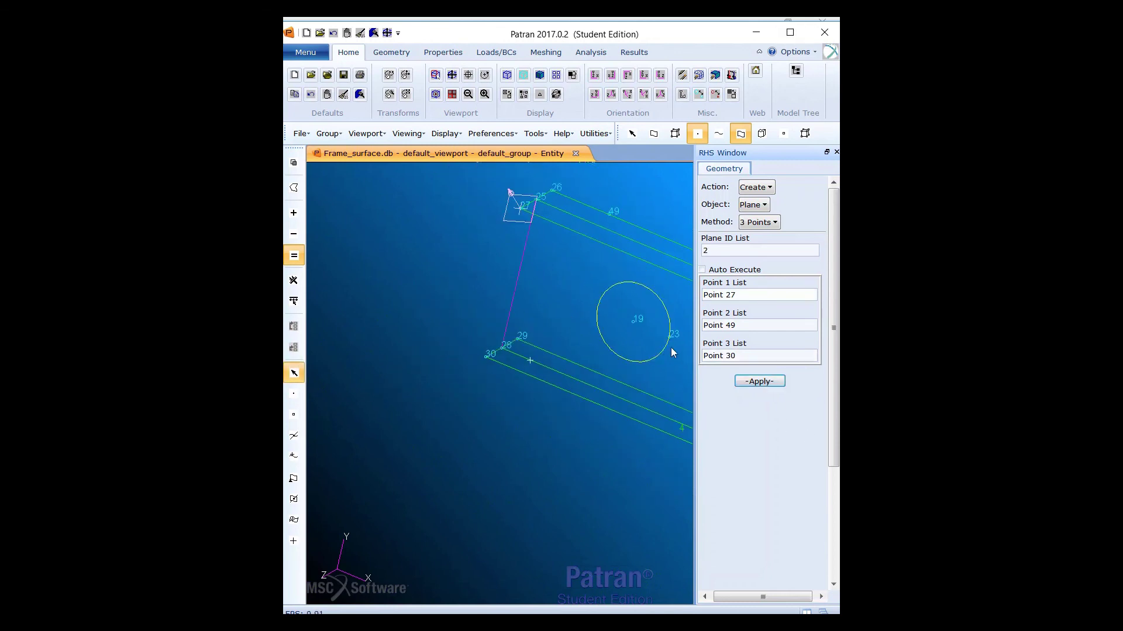
{"action": "scroll", "coordinate": [442, 305], "scroll_direction": "down", "scroll_amount": 3}
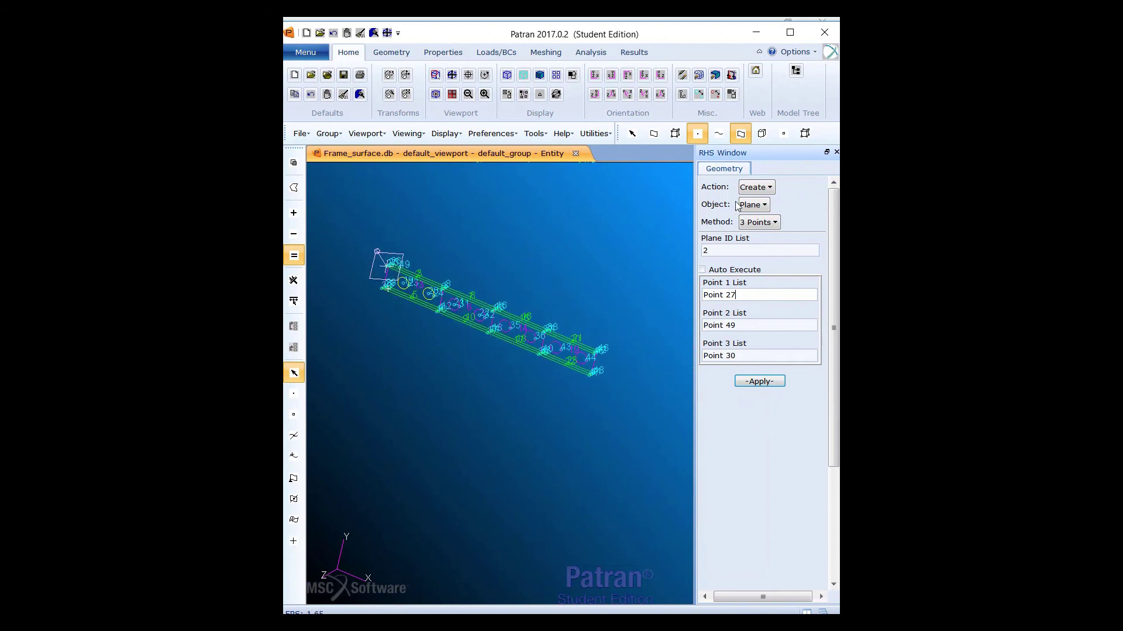
- Set up a surface edit with the Break method and Plane option, Auto Execute off and deletion of originals on
{"action": "left_click", "coordinate": [766, 188]}
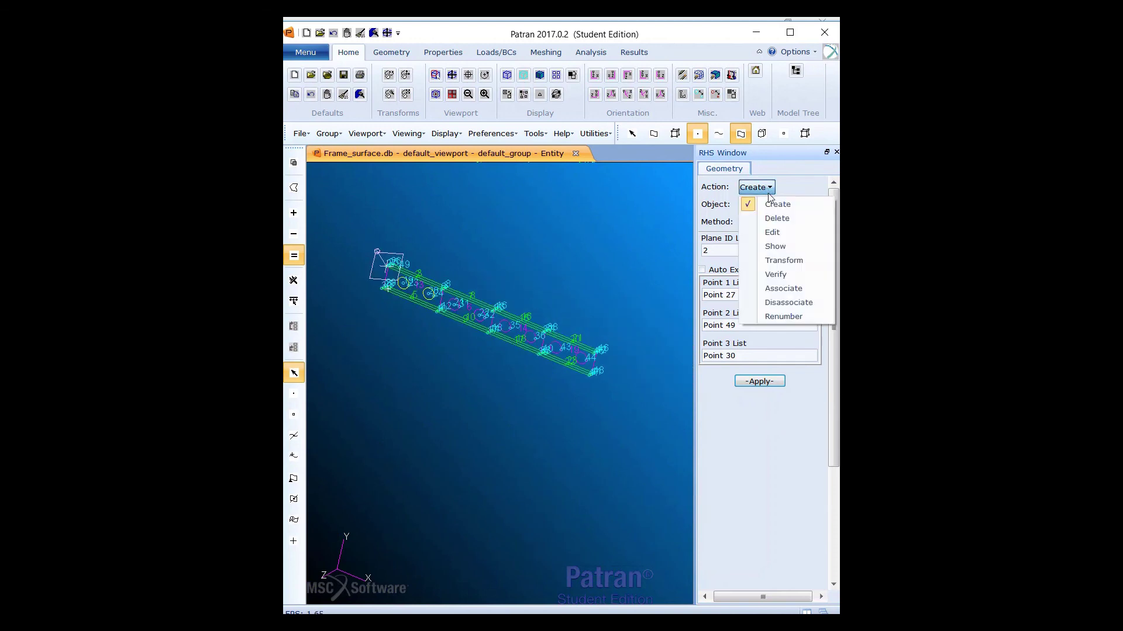
{"action": "left_click", "coordinate": [780, 231]}
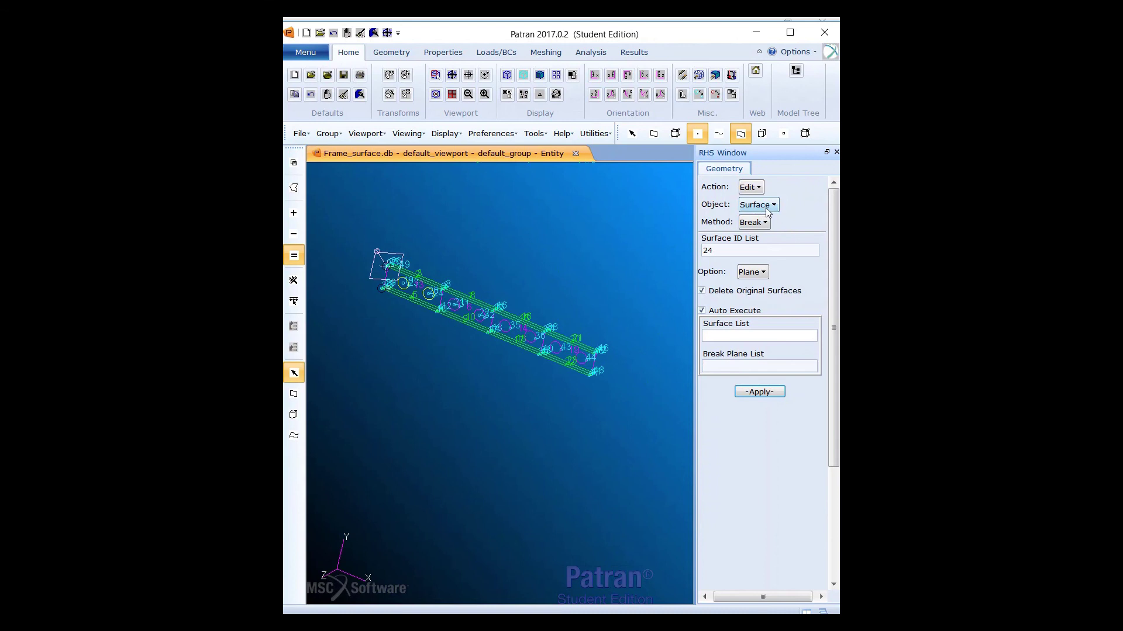
{"action": "left_click", "coordinate": [766, 208]}
{"action": "left_click", "coordinate": [788, 252]}
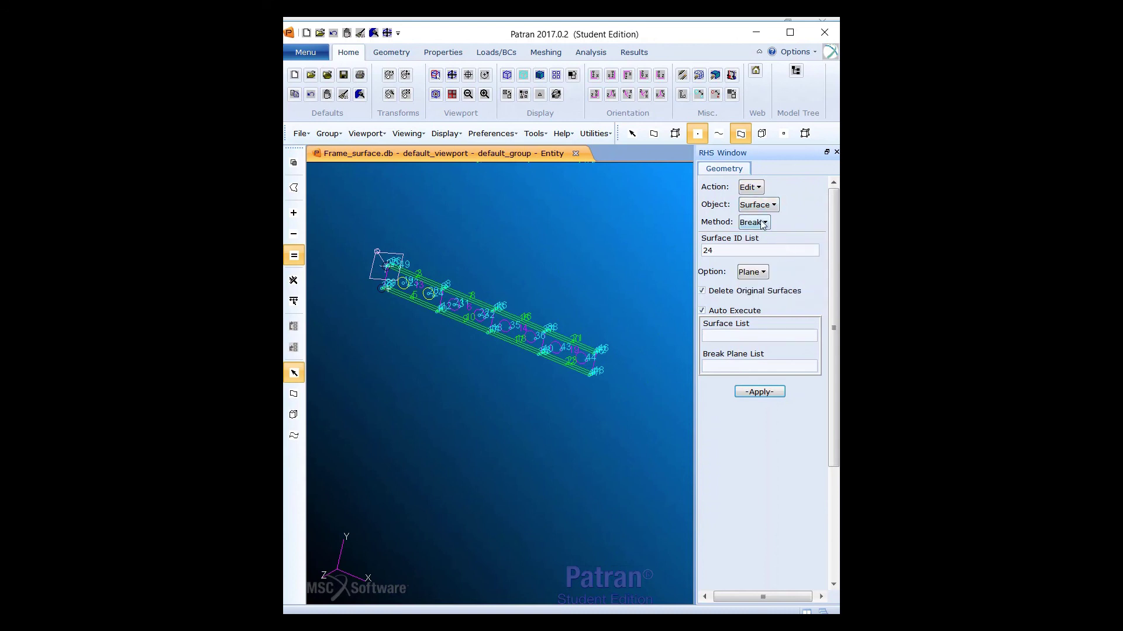
{"action": "left_click", "coordinate": [764, 273]}
{"action": "left_click", "coordinate": [781, 320]}
- Select Surfaces 2:5 and 13 of the first bay's flanges and web as the surfaces to break
{"action": "scroll", "coordinate": [381, 248], "scroll_direction": "up", "scroll_amount": 3}
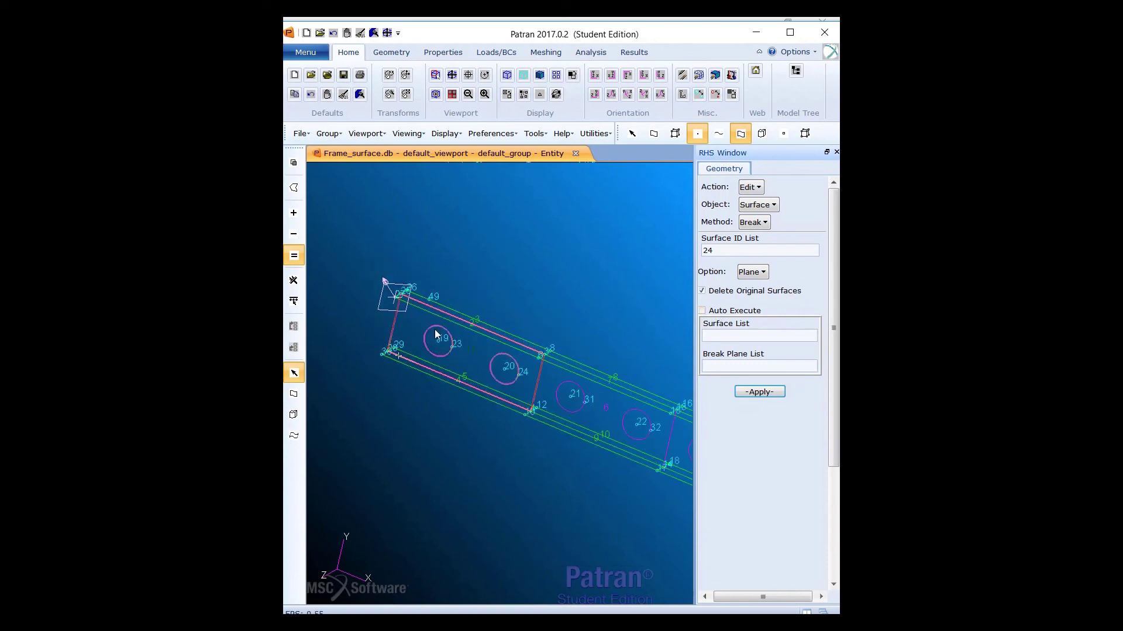
{"action": "scroll", "coordinate": [443, 342], "scroll_direction": "up", "scroll_amount": 2}
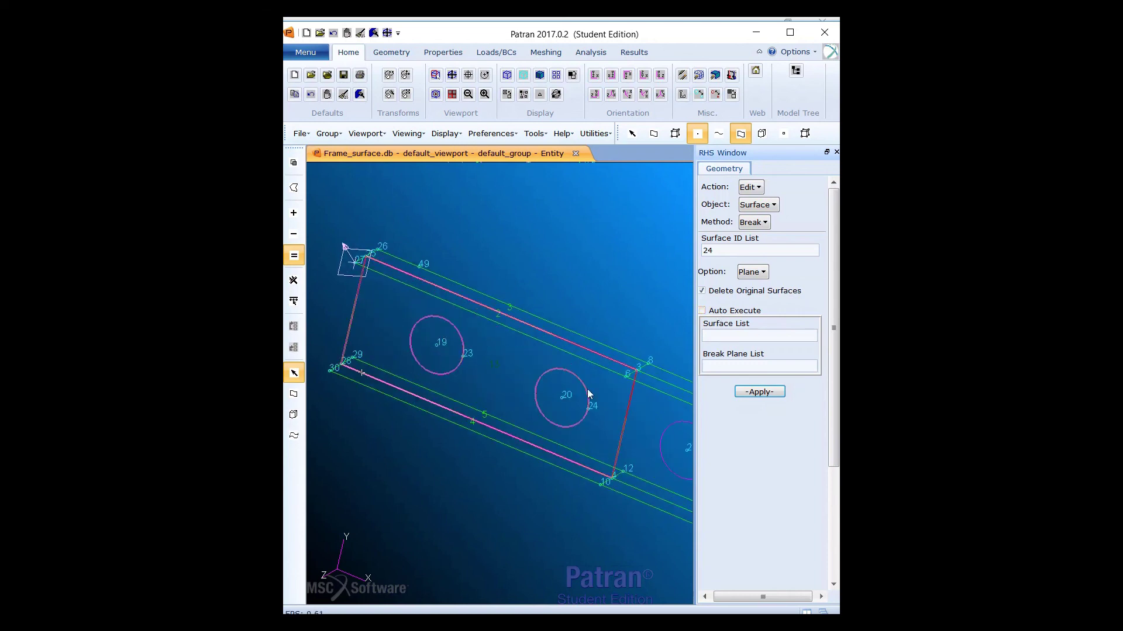
{"action": "left_click", "coordinate": [498, 318]}
{"action": "left_click", "coordinate": [514, 307]}
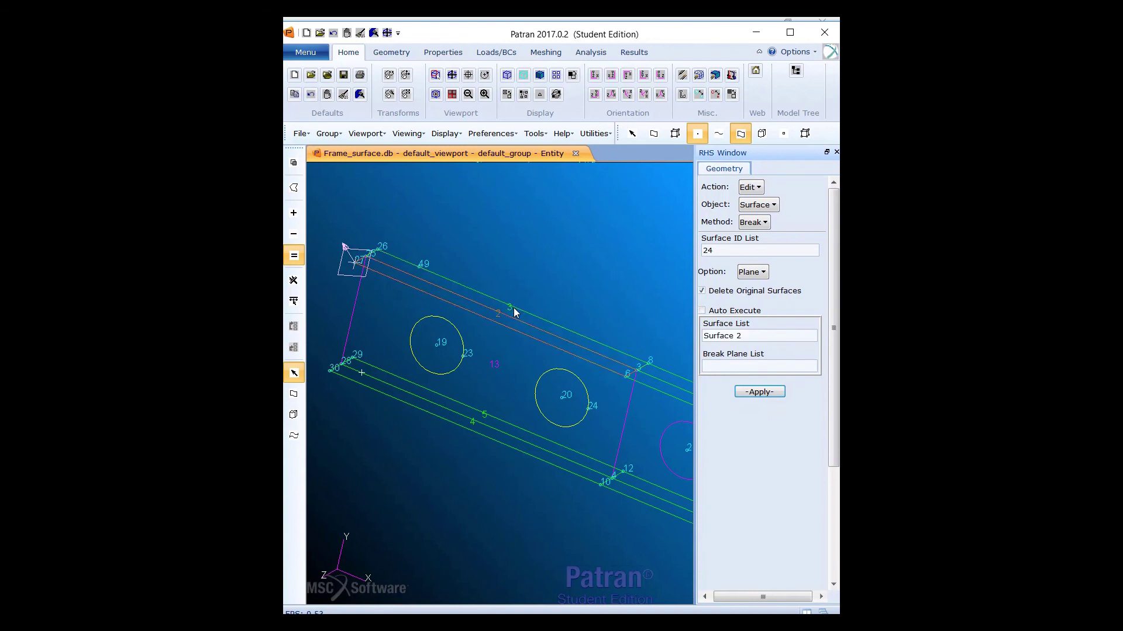
{"action": "scroll", "coordinate": [573, 300], "scroll_direction": "down", "scroll_amount": 2}
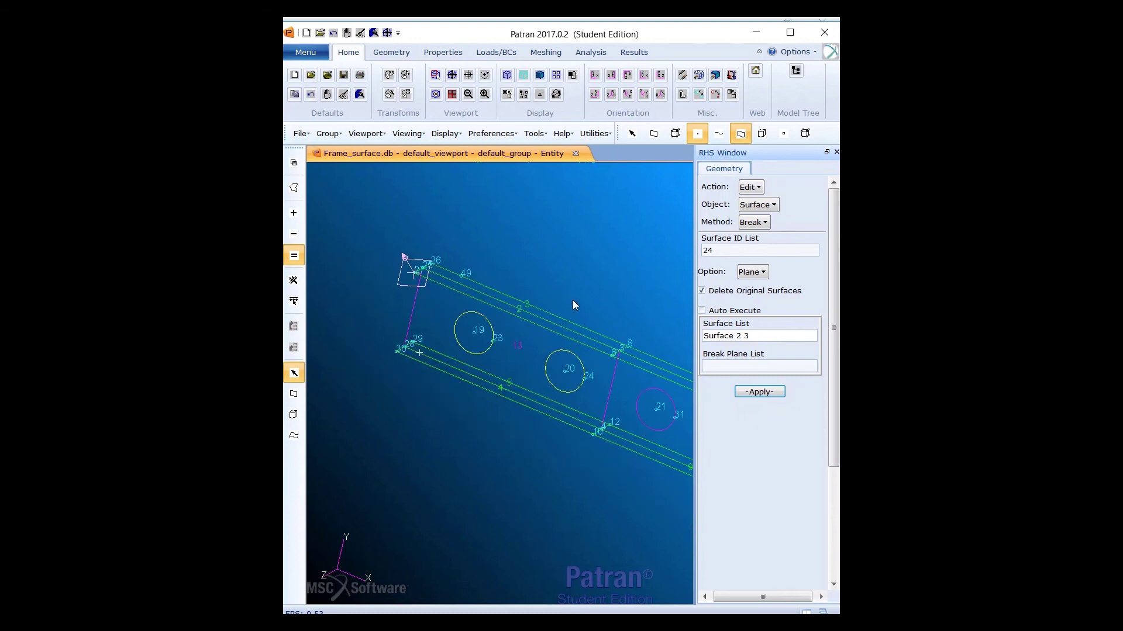
{"action": "left_click", "coordinate": [498, 390]}
{"action": "left_click", "coordinate": [507, 384]}
{"action": "left_click", "coordinate": [518, 342]}
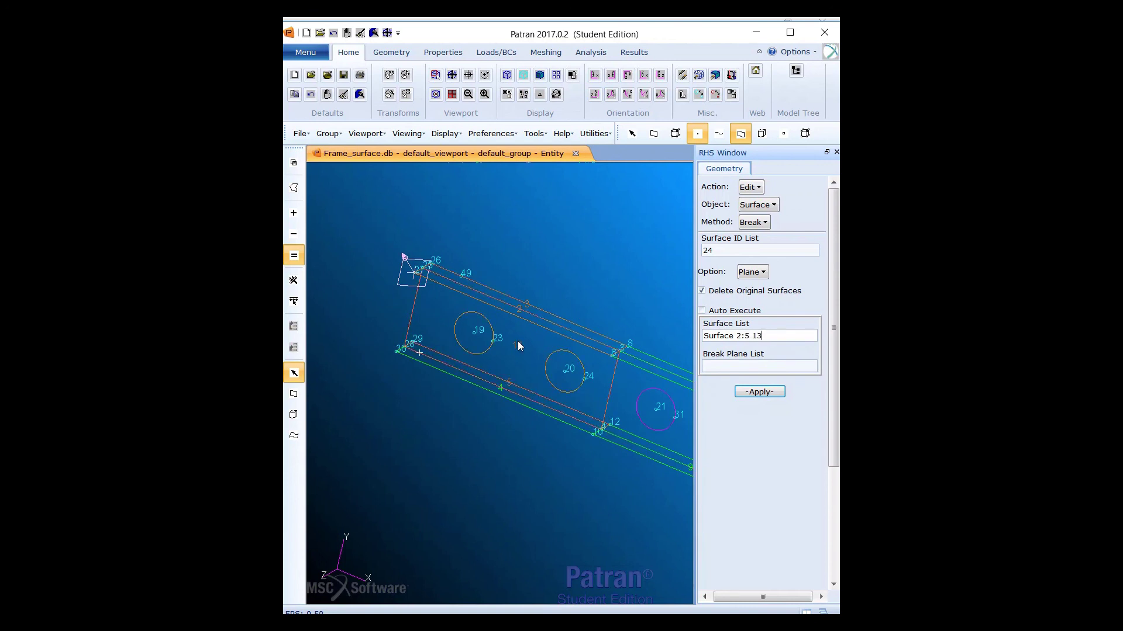
- Pick Plane 1 as the break plane and break the selected surfaces with it
{"action": "left_click", "coordinate": [719, 367]}
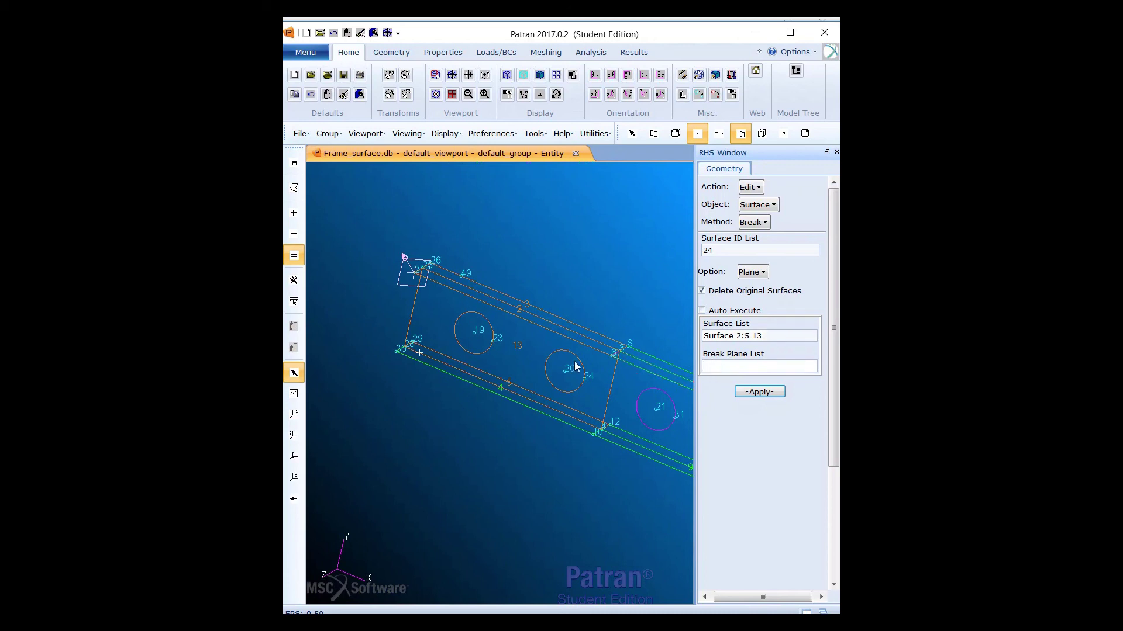
{"action": "scroll", "coordinate": [490, 360], "scroll_direction": "down", "scroll_amount": 3}
{"action": "scroll", "coordinate": [467, 330], "scroll_direction": "up", "scroll_amount": 3}
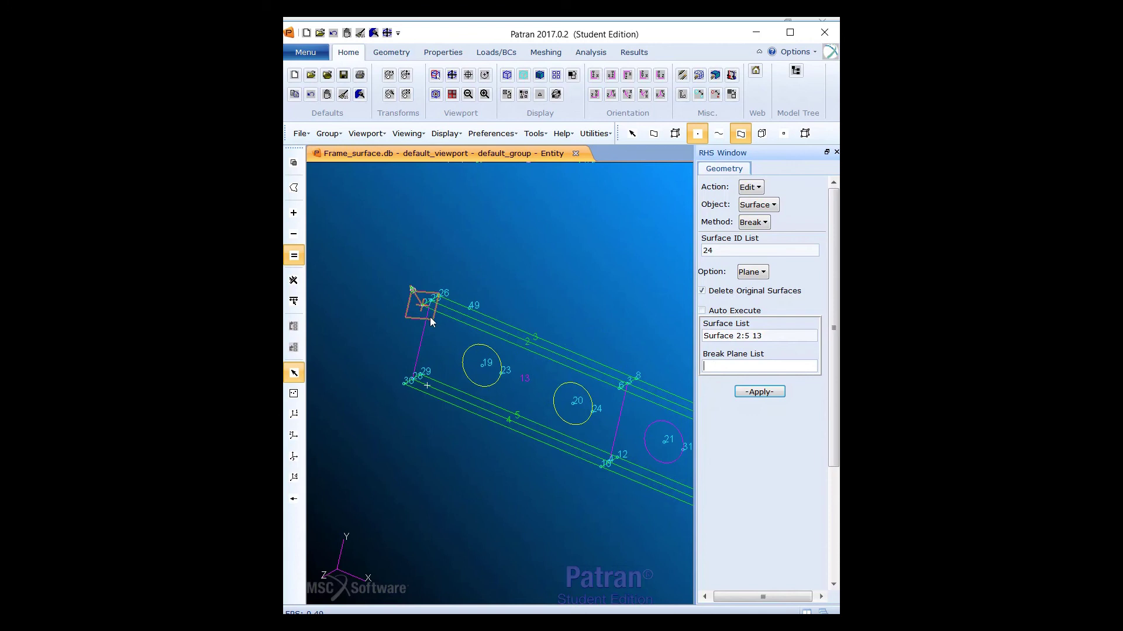
{"action": "left_click", "coordinate": [417, 312]}
{"action": "left_click", "coordinate": [763, 391]}
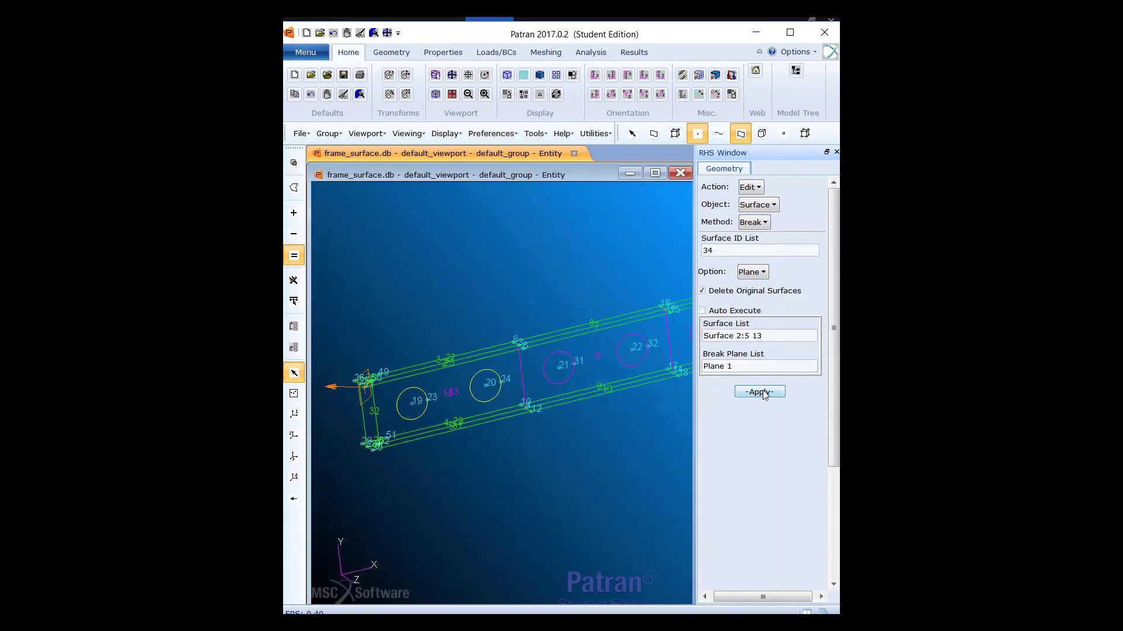
- Apply the plane break on Surfaces 2:5 and 13 again and agree to delete all original surfaces
{"action": "left_click", "coordinate": [764, 391]}
{"action": "left_click_drag", "start_coordinate": [406, 279], "coordinate": [805, 218]}
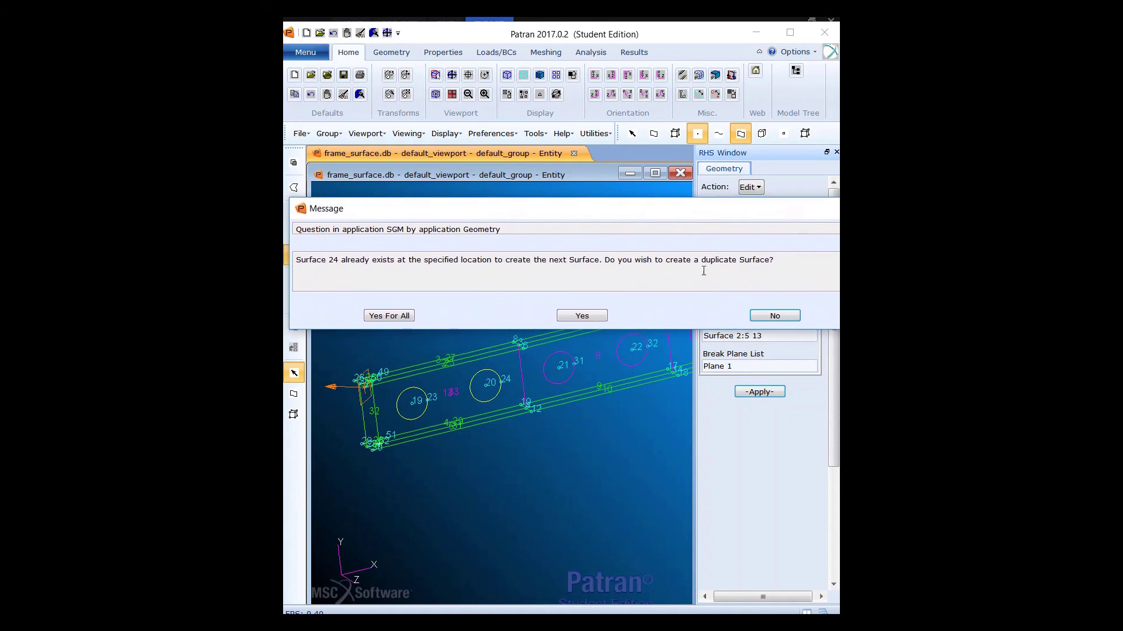
{"action": "left_click_drag", "start_coordinate": [723, 214], "coordinate": [509, 239]}
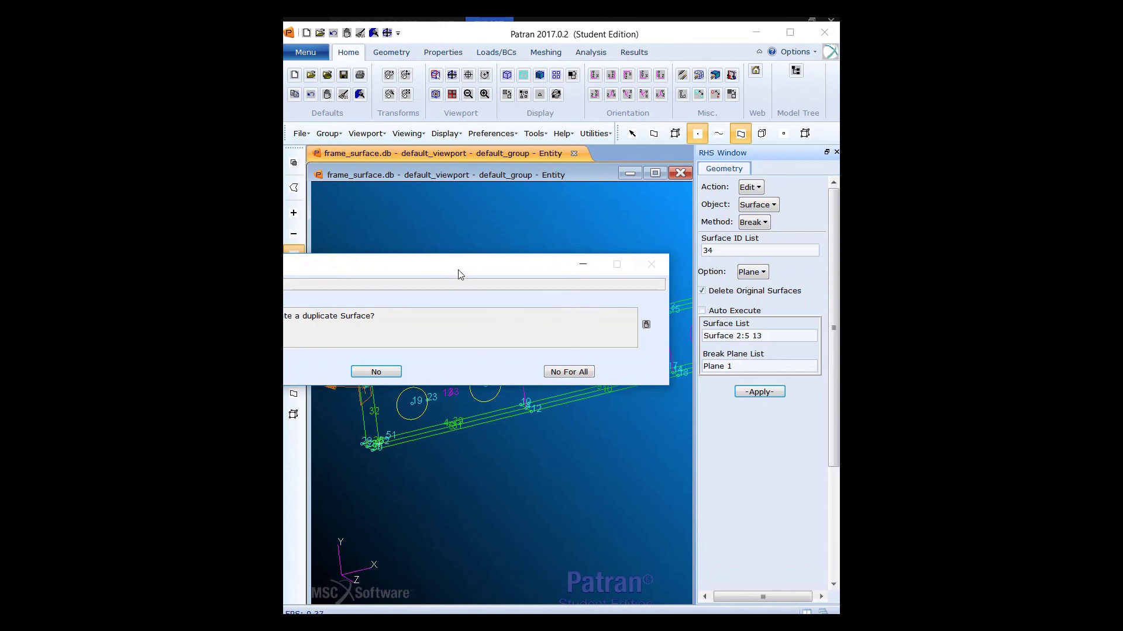
{"action": "left_click_drag", "start_coordinate": [459, 271], "coordinate": [666, 236]}
{"action": "left_click_drag", "start_coordinate": [374, 269], "coordinate": [780, 197]}
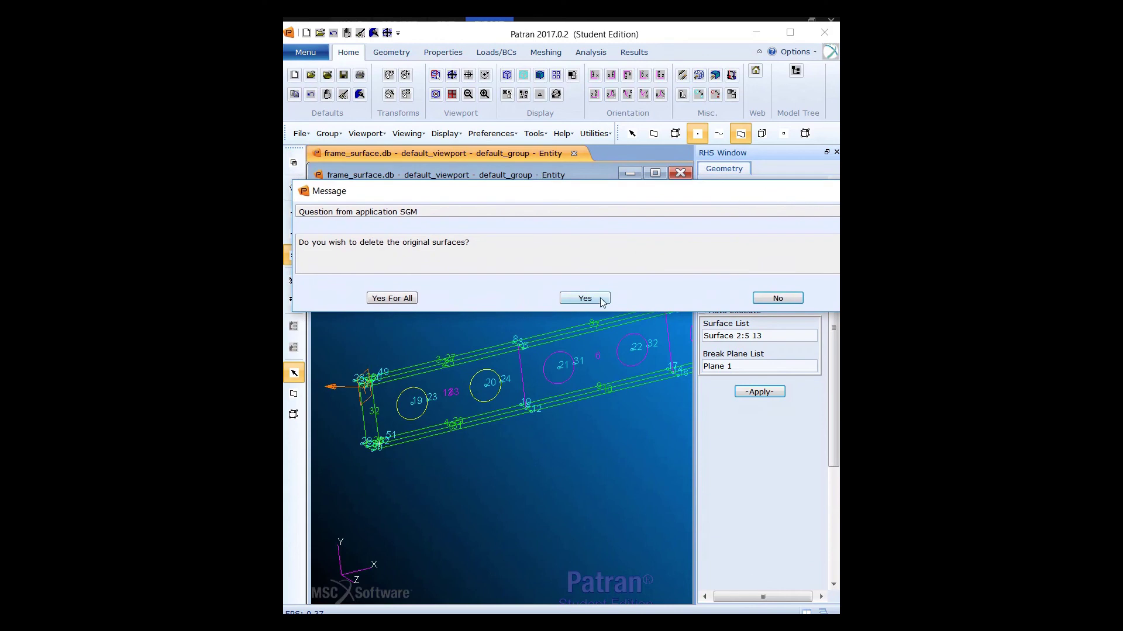
{"action": "left_click", "coordinate": [390, 299]}
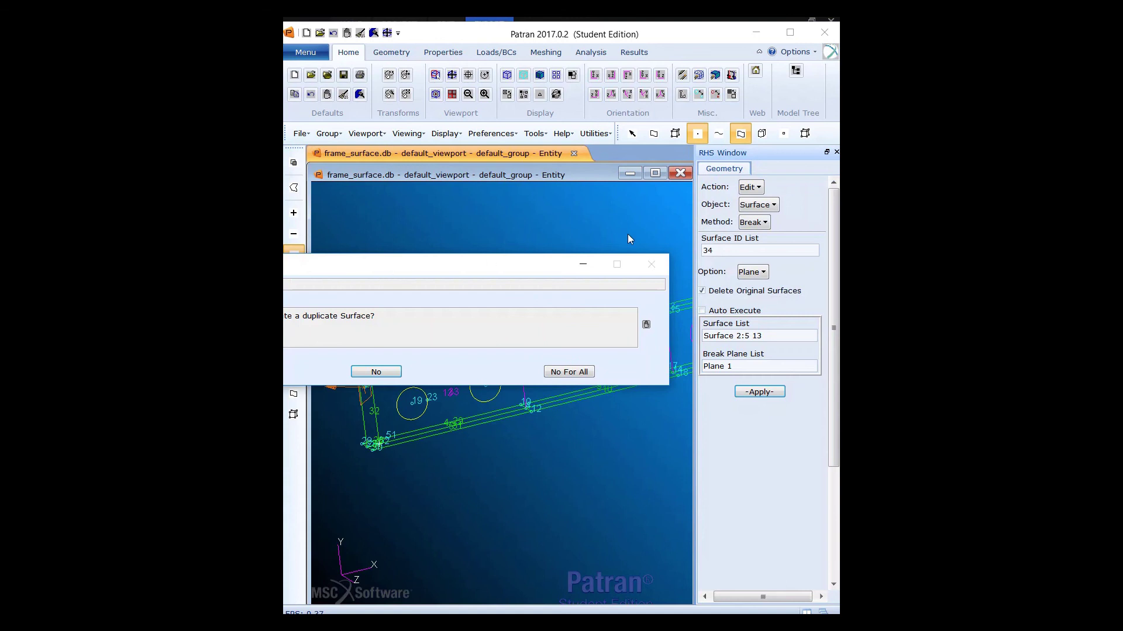
- Decline the creation of duplicate surfaces for all remaining surfaces of the plane break
{"action": "left_click_drag", "start_coordinate": [471, 271], "coordinate": [610, 253]}
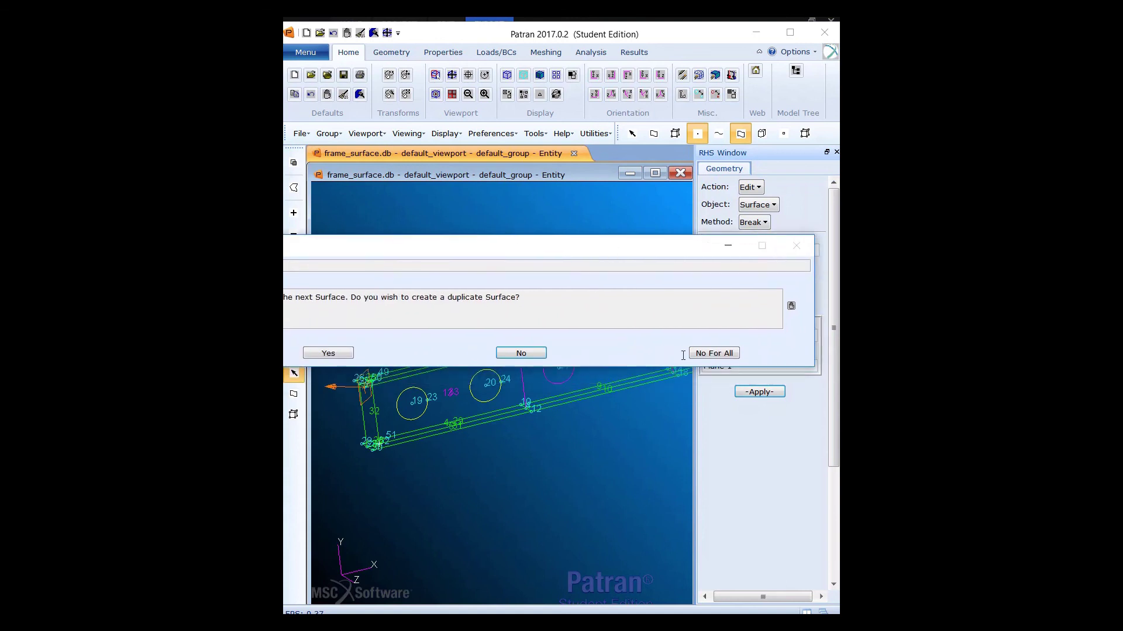
{"action": "left_click", "coordinate": [715, 354]}
{"action": "left_click_drag", "start_coordinate": [418, 273], "coordinate": [595, 265]}
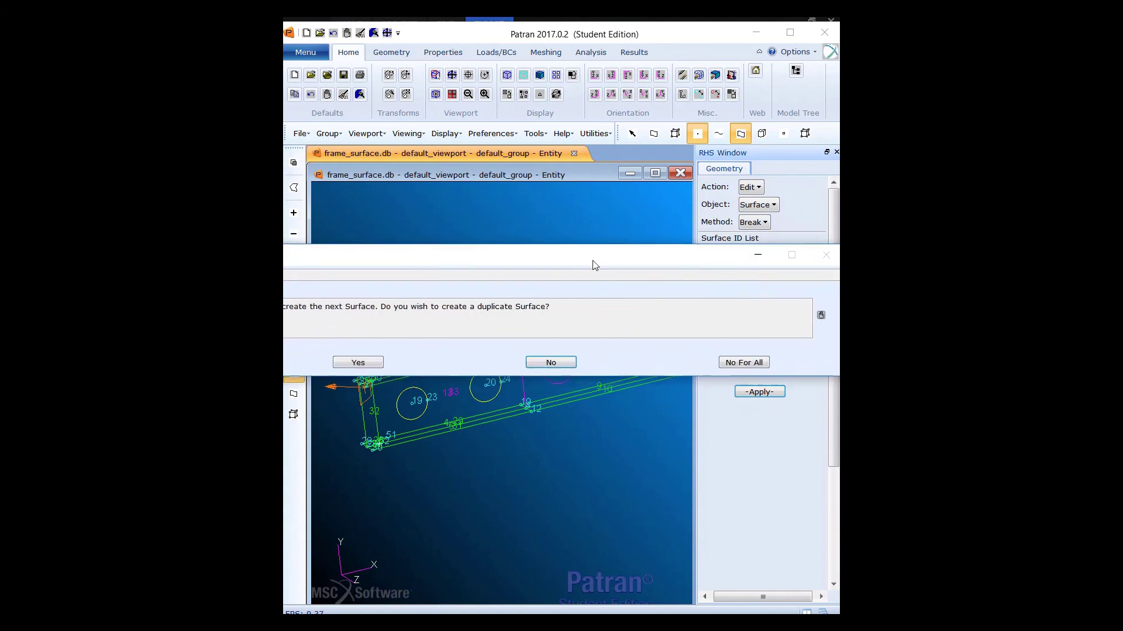
{"action": "left_click", "coordinate": [744, 363]}
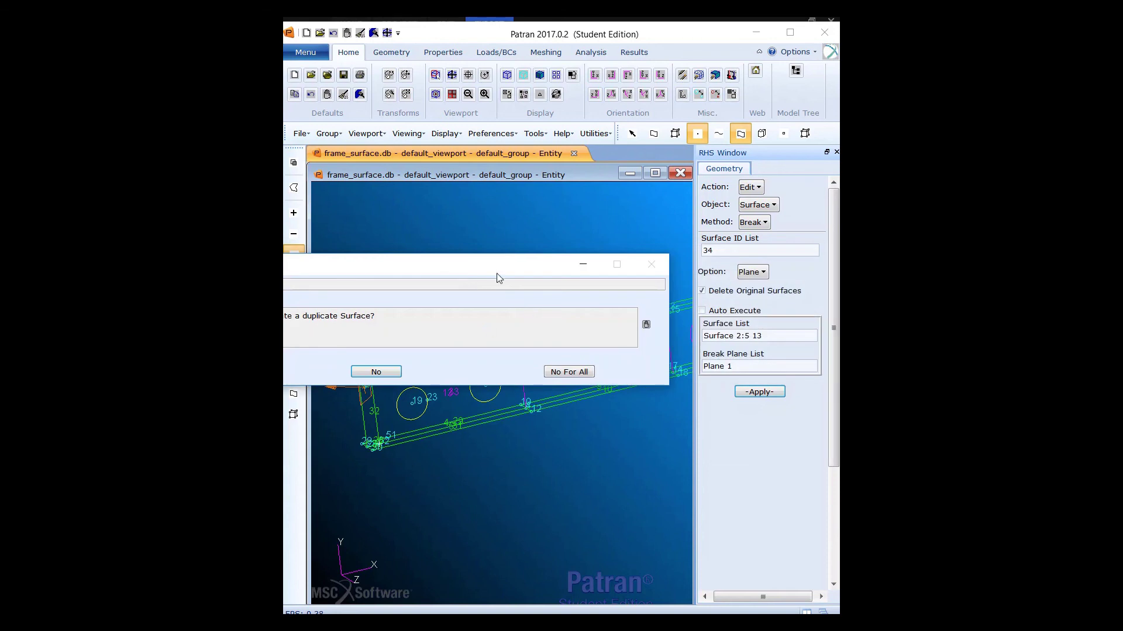
{"action": "left_click_drag", "start_coordinate": [496, 272], "coordinate": [727, 244]}
{"action": "left_click", "coordinate": [813, 346]}
{"action": "left_click_drag", "start_coordinate": [471, 273], "coordinate": [643, 232]}
{"action": "left_click", "coordinate": [743, 328]}
{"action": "left_click", "coordinate": [583, 371]}
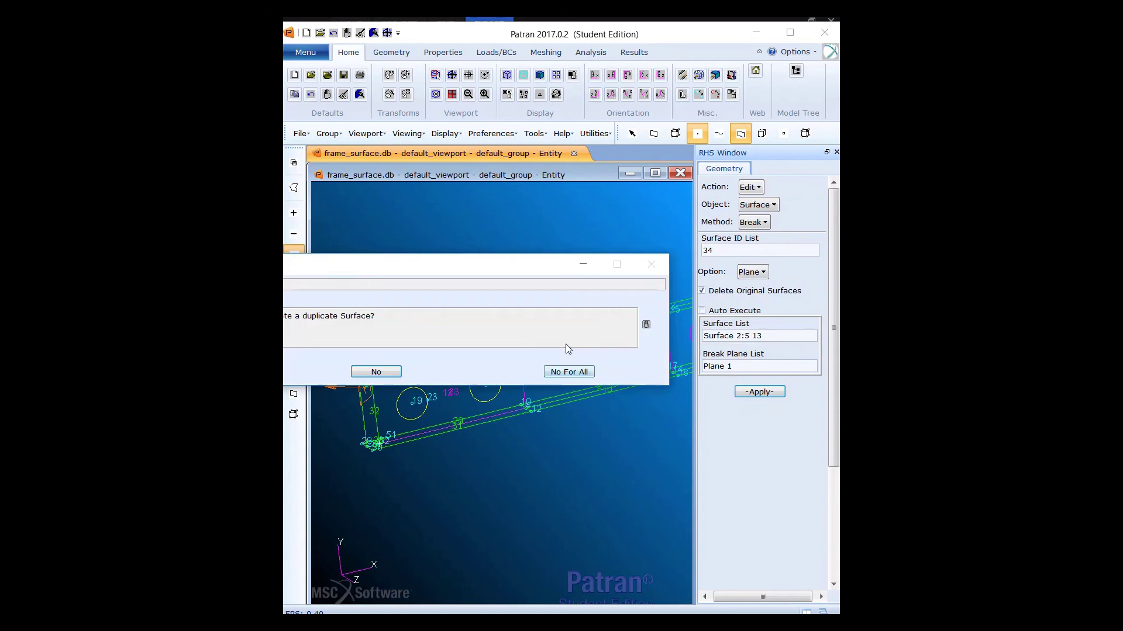
{"action": "left_click", "coordinate": [583, 372]}
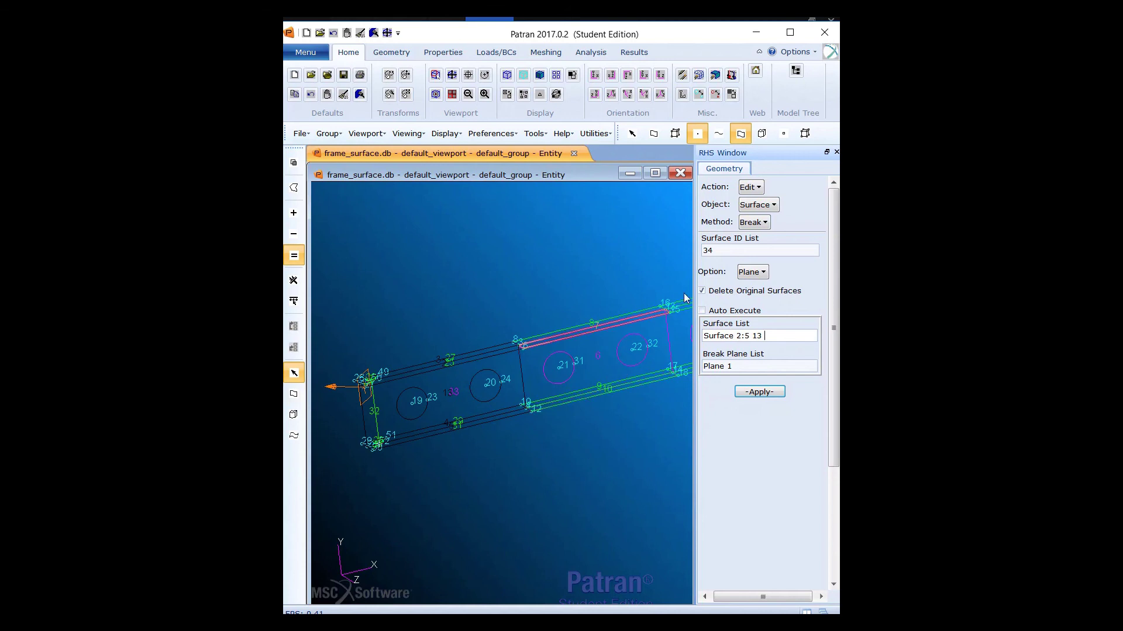
- Delete the small end pieces cut off by the break plane, Surfaces 24, 26, 32, 28 and 30
{"action": "left_click", "coordinate": [754, 190]}
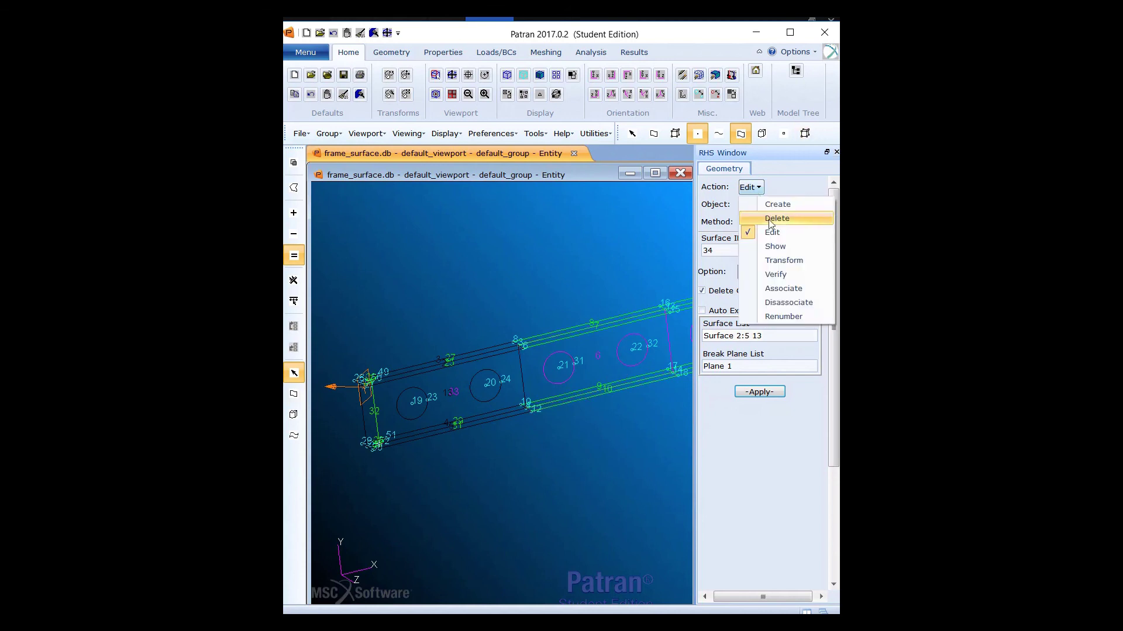
{"action": "left_click", "coordinate": [771, 220]}
{"action": "left_click", "coordinate": [749, 207]}
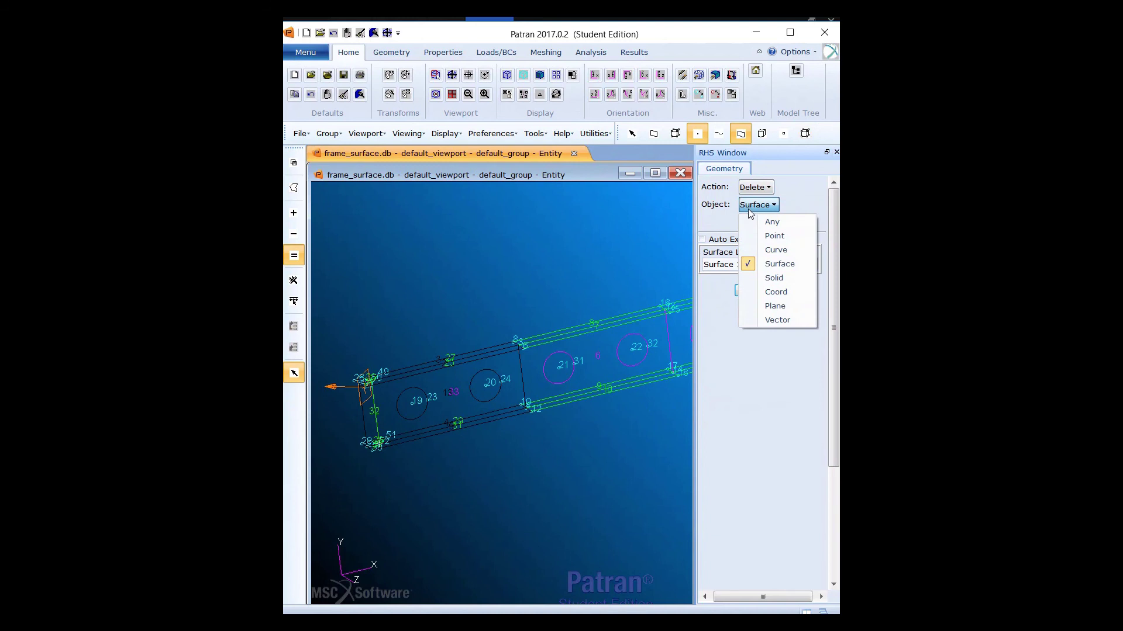
{"action": "left_click", "coordinate": [769, 268]}
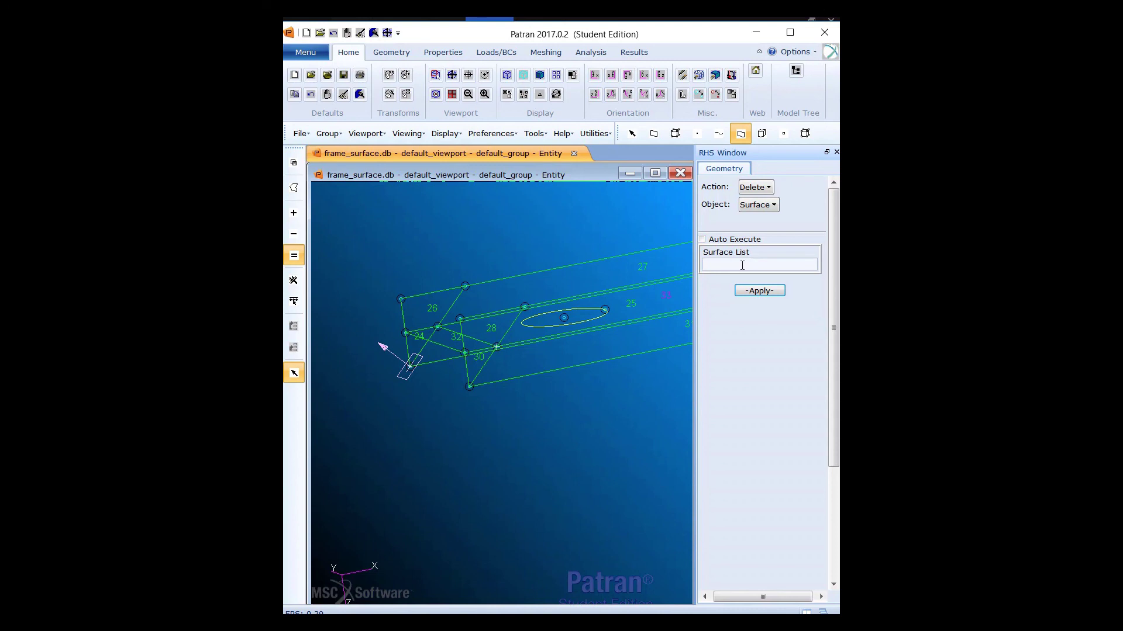
{"action": "left_click", "coordinate": [742, 265]}
{"action": "middle_click_drag", "start_coordinate": [387, 294], "coordinate": [443, 281]}
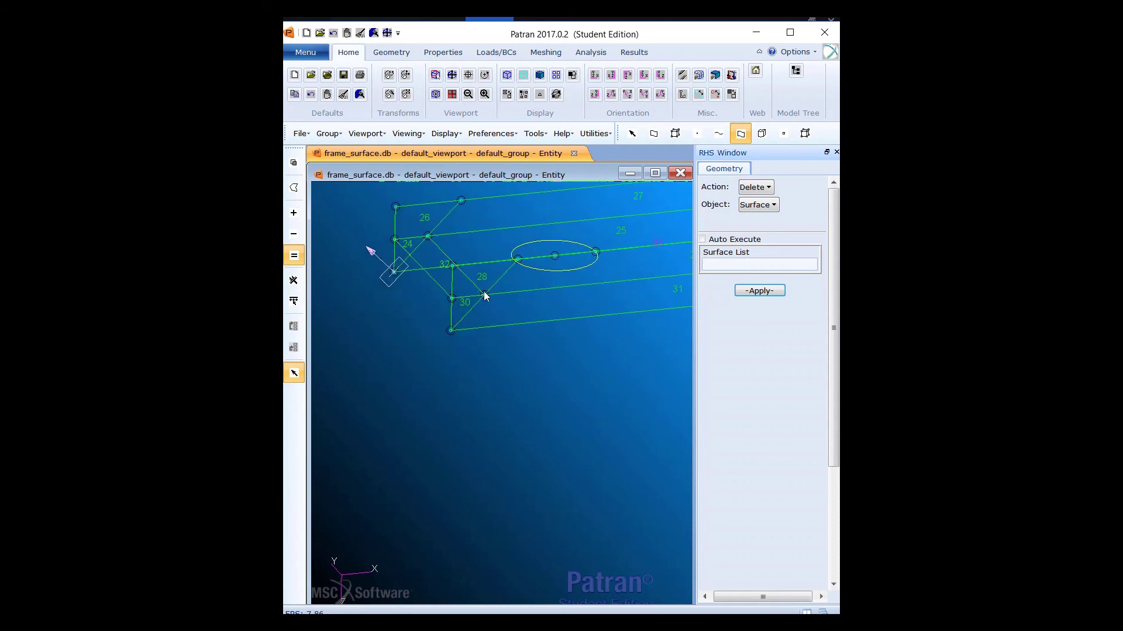
{"action": "left_click", "coordinate": [416, 250]}
{"action": "left_click", "coordinate": [426, 218]}
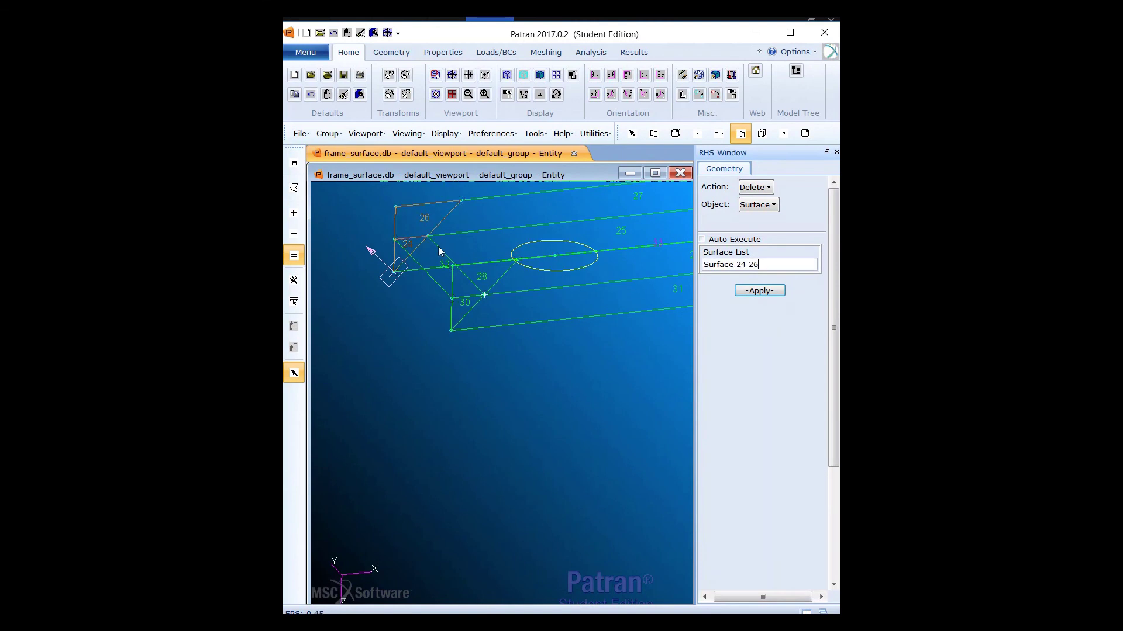
{"action": "middle_click_drag", "start_coordinate": [479, 424], "coordinate": [482, 408]}
{"action": "left_click", "coordinate": [438, 356]}
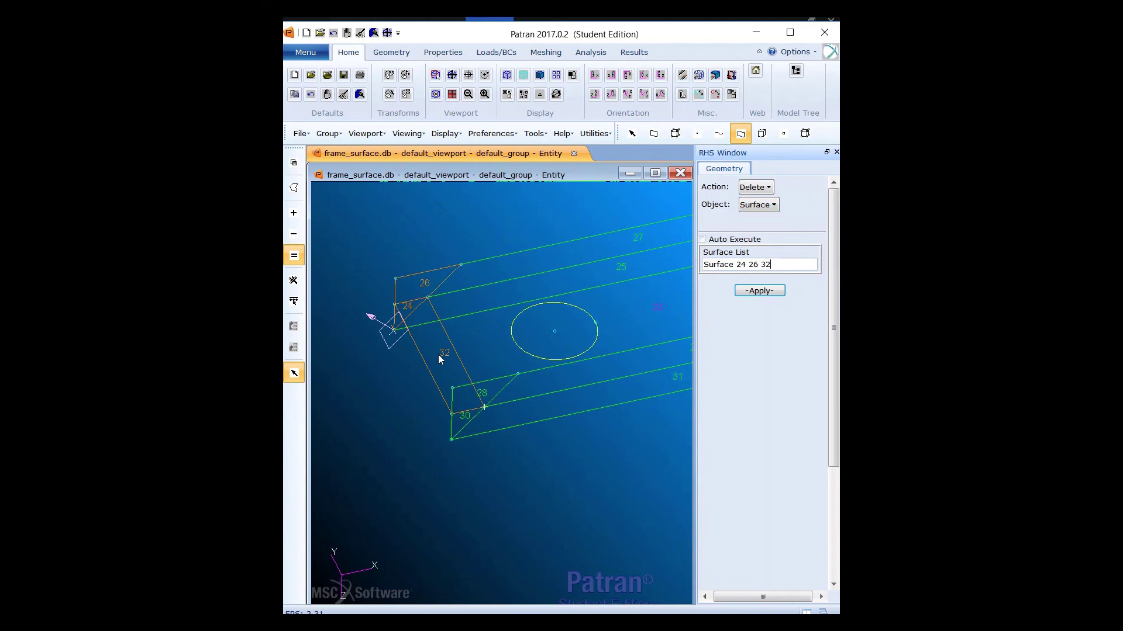
{"action": "left_click", "coordinate": [490, 389]}
{"action": "left_click", "coordinate": [461, 425]}
{"action": "left_click", "coordinate": [777, 292]}
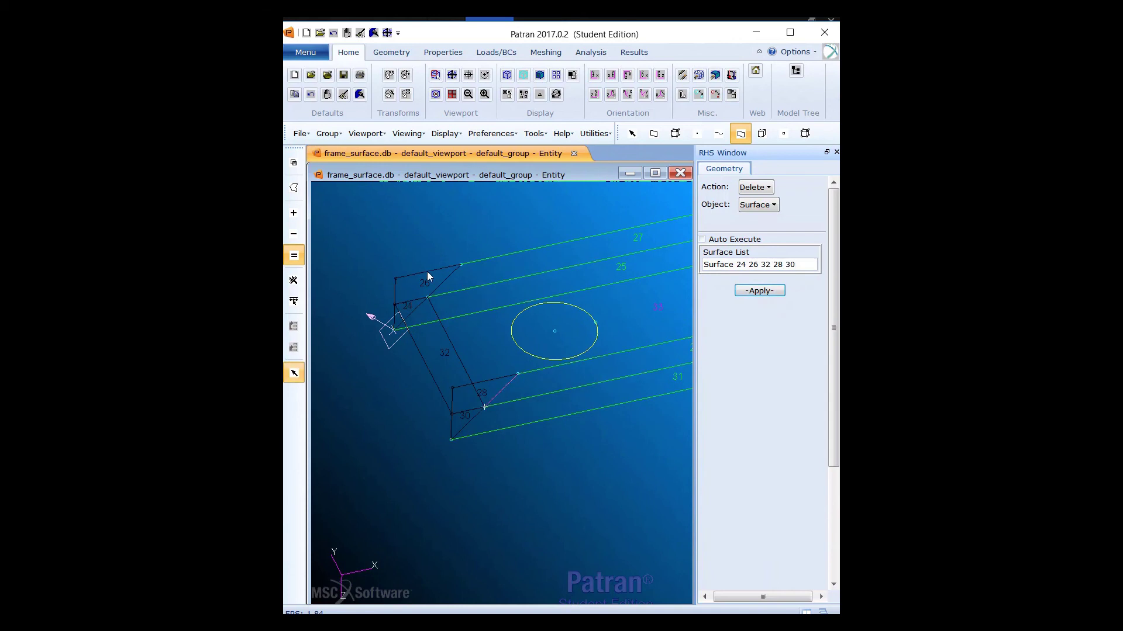
- Display the frame smooth shaded, inspect its angled end, and fit the whole model in the view
{"action": "left_click", "coordinate": [540, 82]}
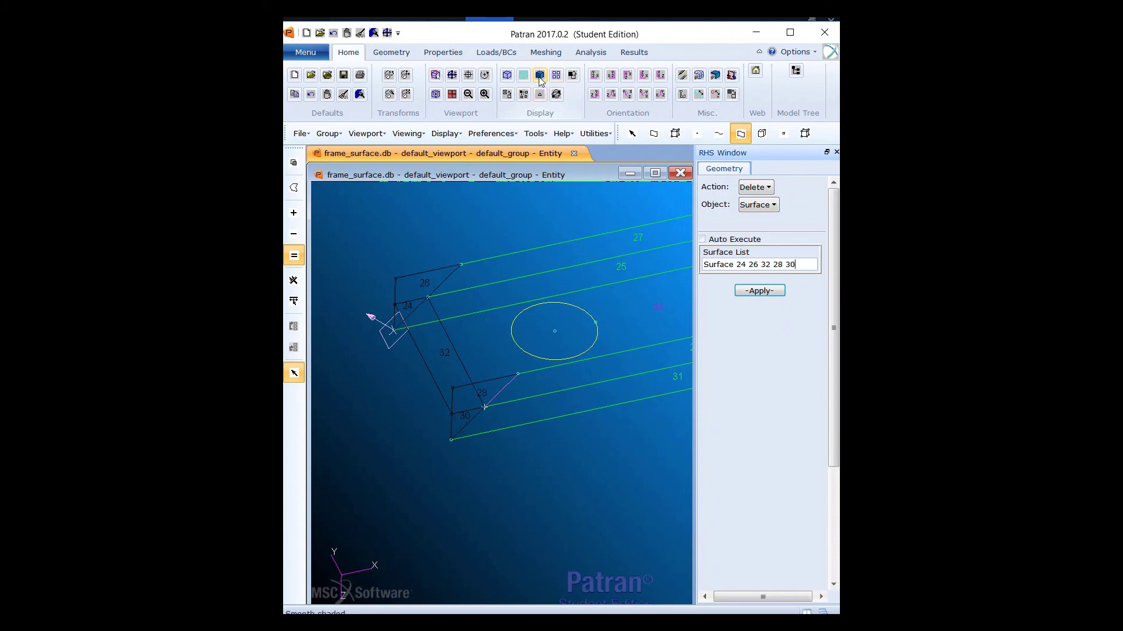
{"action": "scroll", "coordinate": [545, 440], "scroll_direction": "down", "scroll_amount": 2}
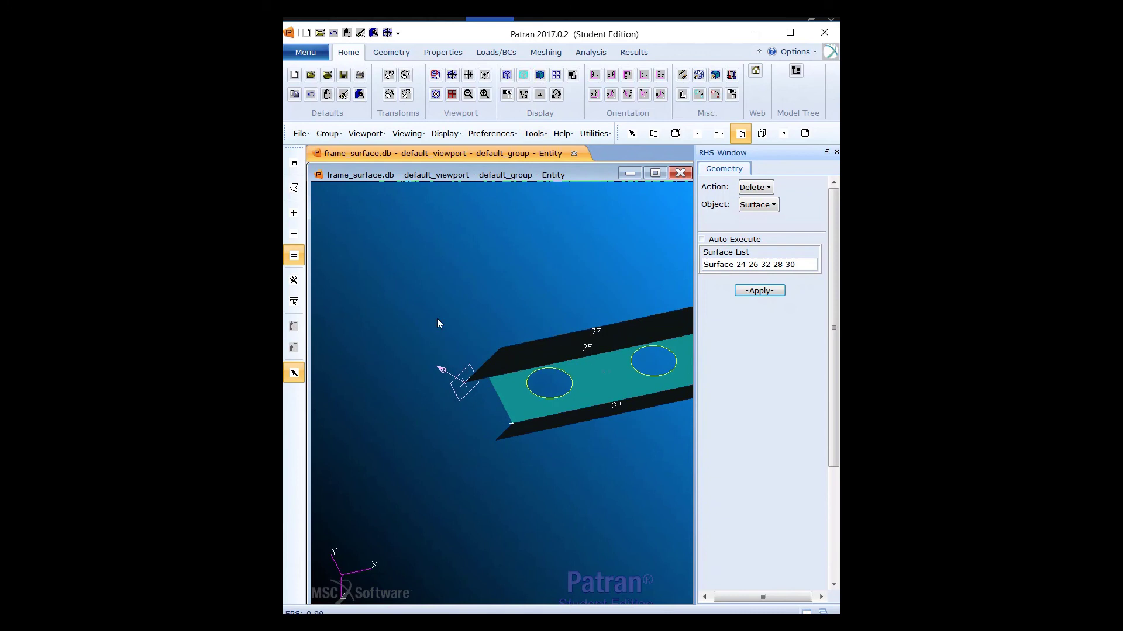
{"action": "scroll", "coordinate": [444, 327], "scroll_direction": "up", "scroll_amount": 1}
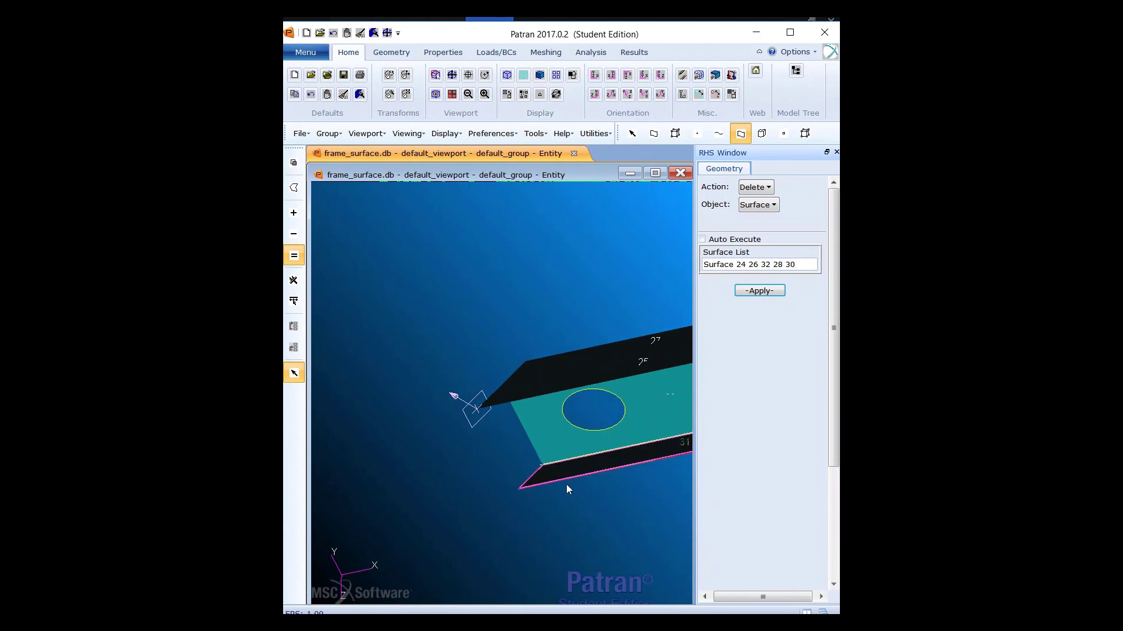
{"action": "middle_click_drag", "start_coordinate": [565, 488], "coordinate": [604, 320]}
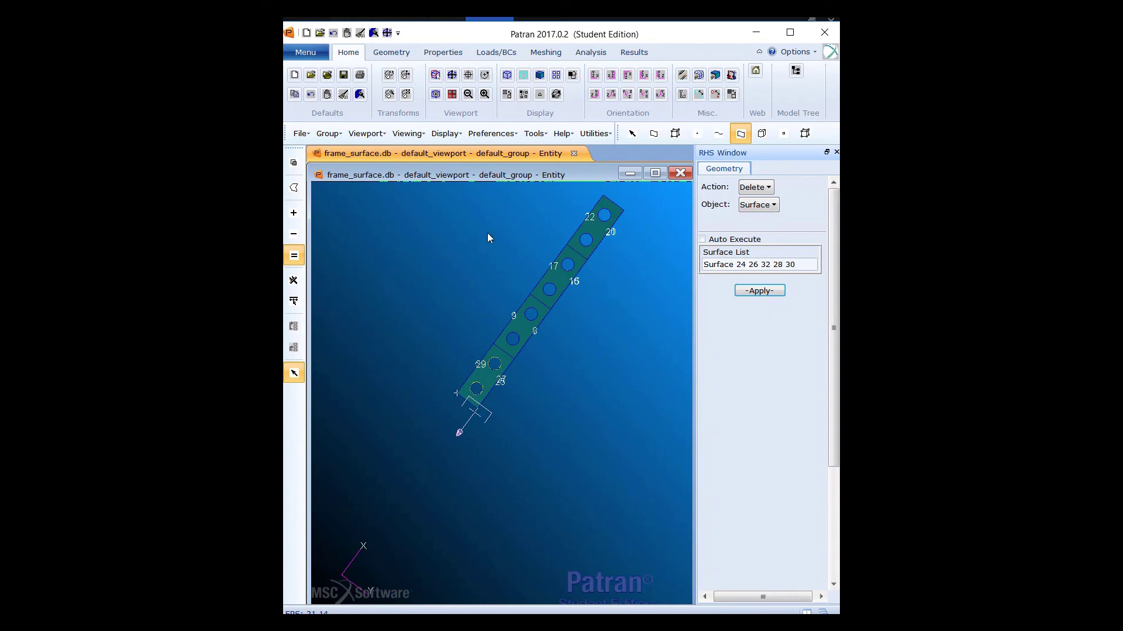
{"action": "left_click", "coordinate": [453, 77]}
{"action": "left_click", "coordinate": [453, 76]}
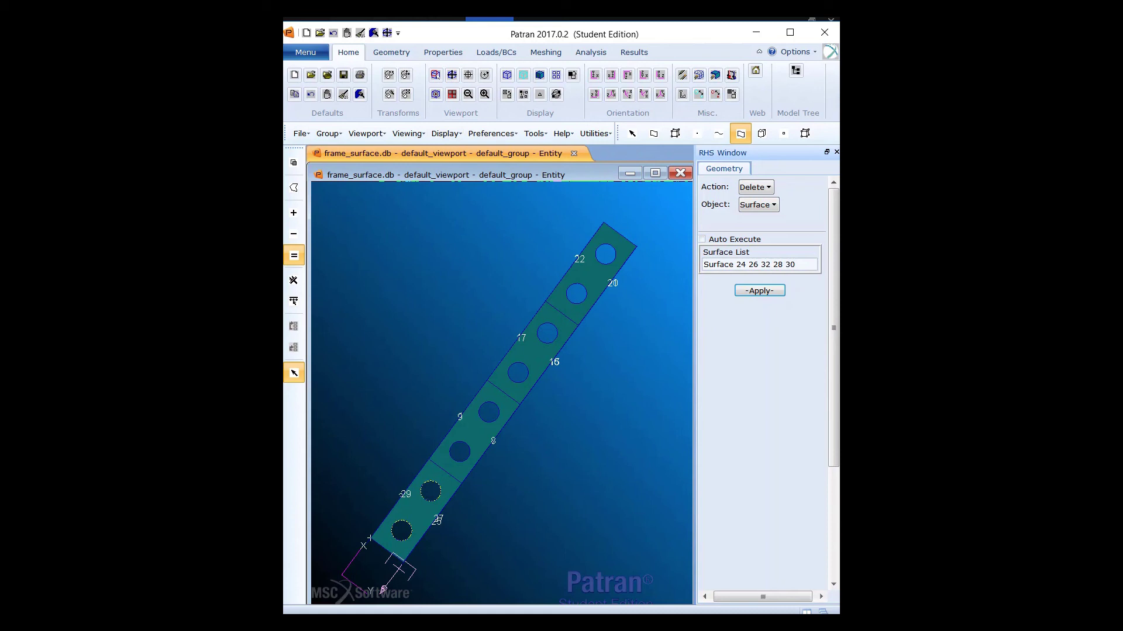
- Set up a surface transform with the Mirror method
{"action": "left_click", "coordinate": [397, 55]}
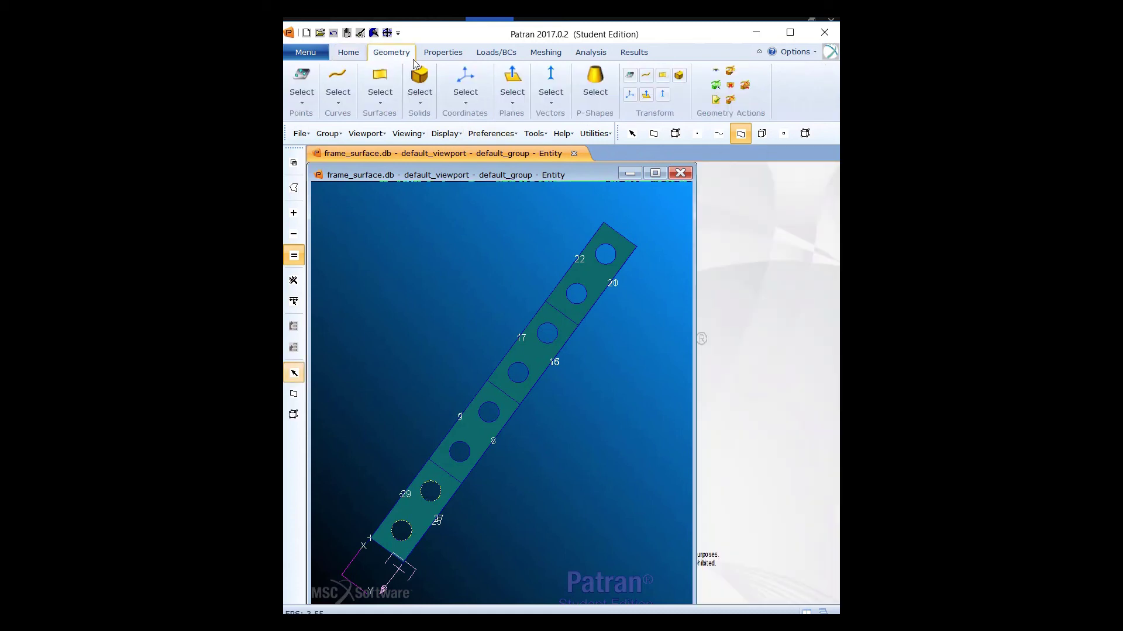
{"action": "left_click", "coordinate": [357, 56]}
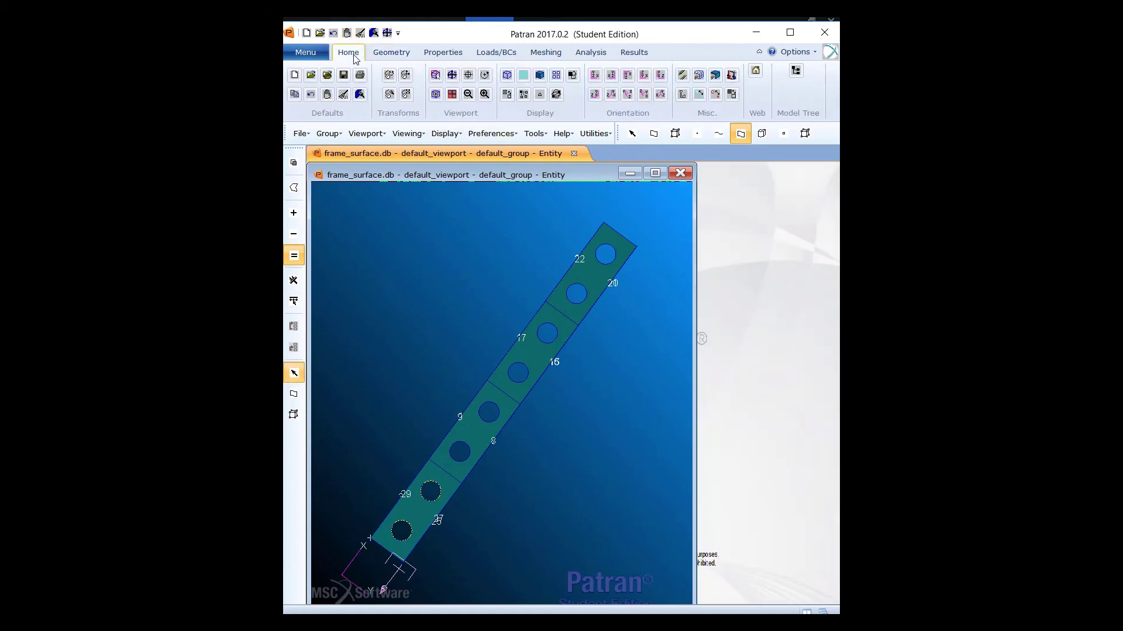
{"action": "left_click", "coordinate": [392, 52]}
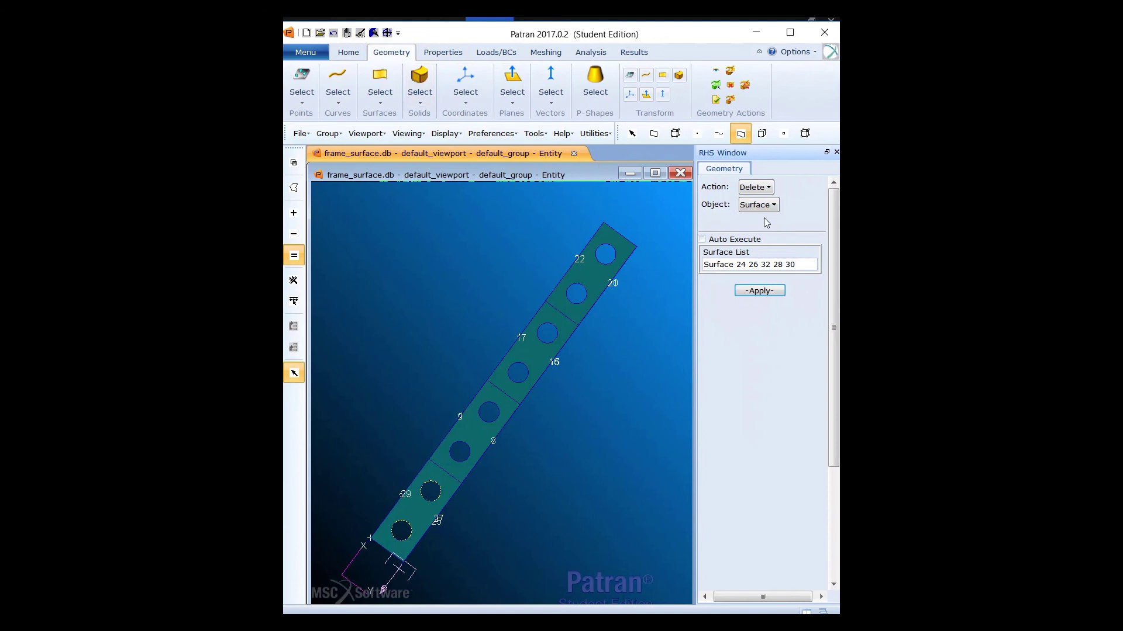
{"action": "left_click", "coordinate": [763, 190]}
{"action": "left_click", "coordinate": [783, 260]}
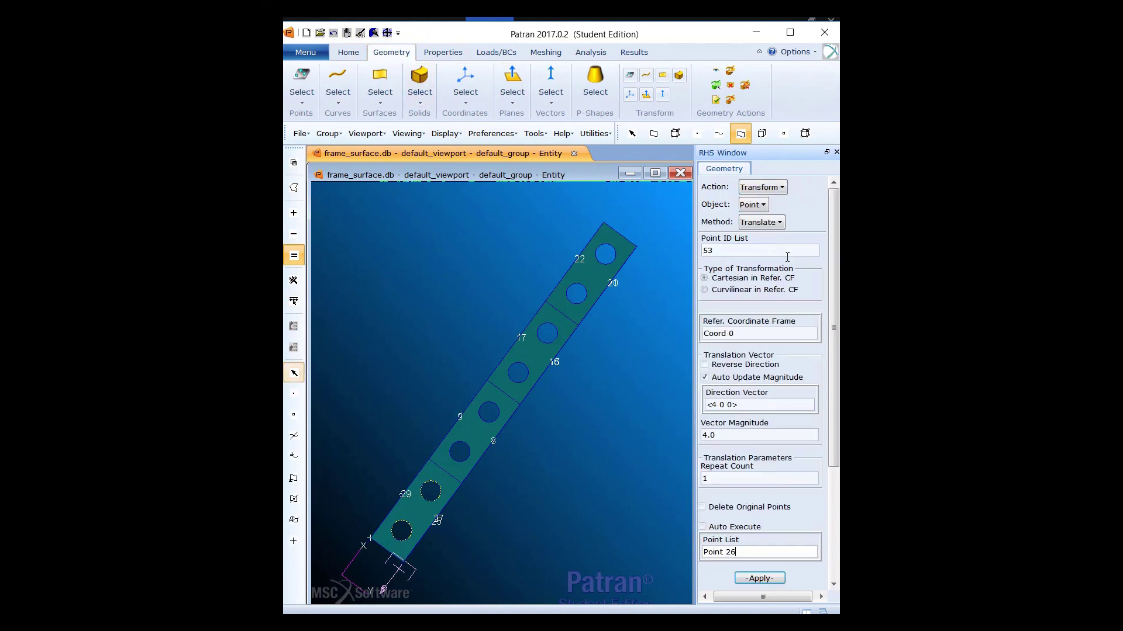
{"action": "left_click", "coordinate": [759, 206]}
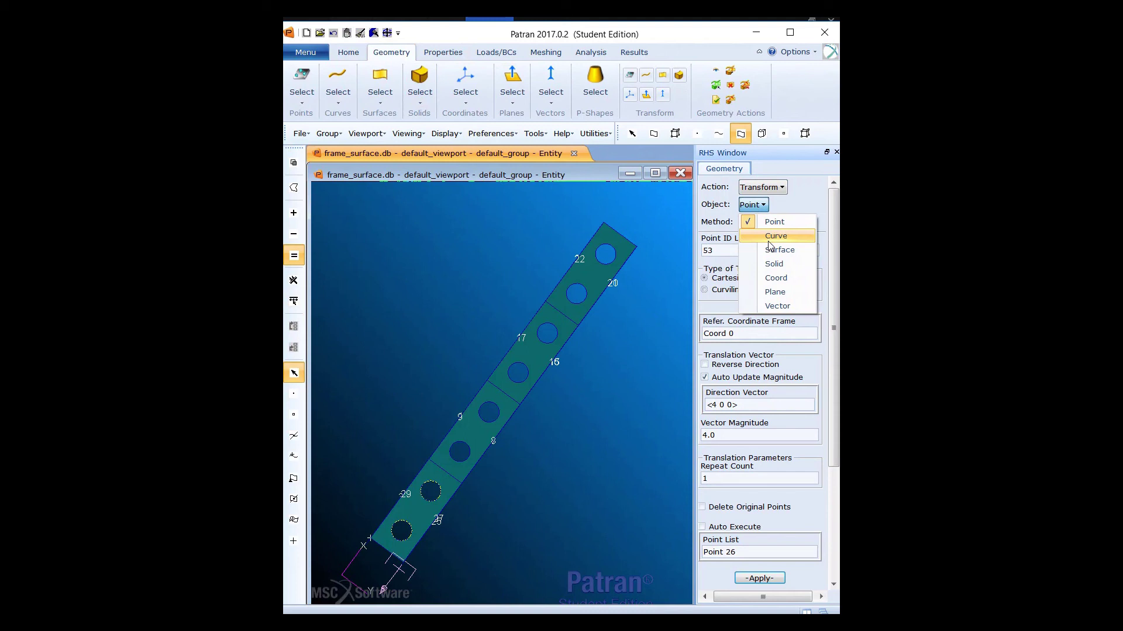
{"action": "left_click", "coordinate": [778, 249]}
{"action": "left_click", "coordinate": [763, 223]}
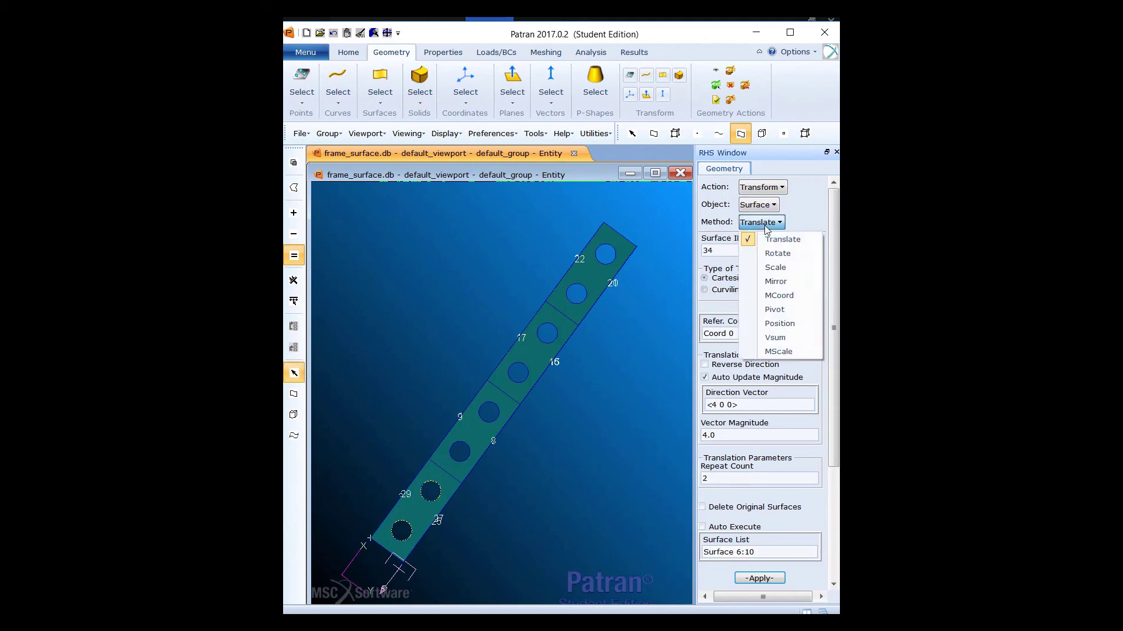
{"action": "left_click", "coordinate": [776, 281]}
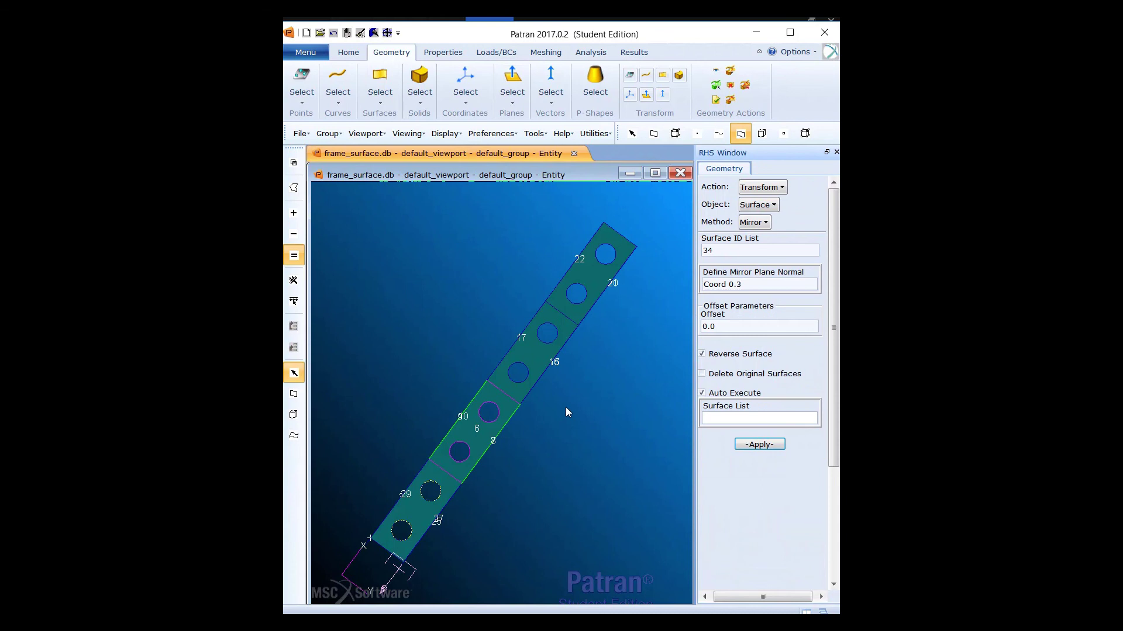
- Define the mirror plane normal as Coord 0.1 with an offset of 60, keeping Reverse Surface on
{"action": "left_click", "coordinate": [767, 285]}
{"action": "key", "text": "BackSpace"}
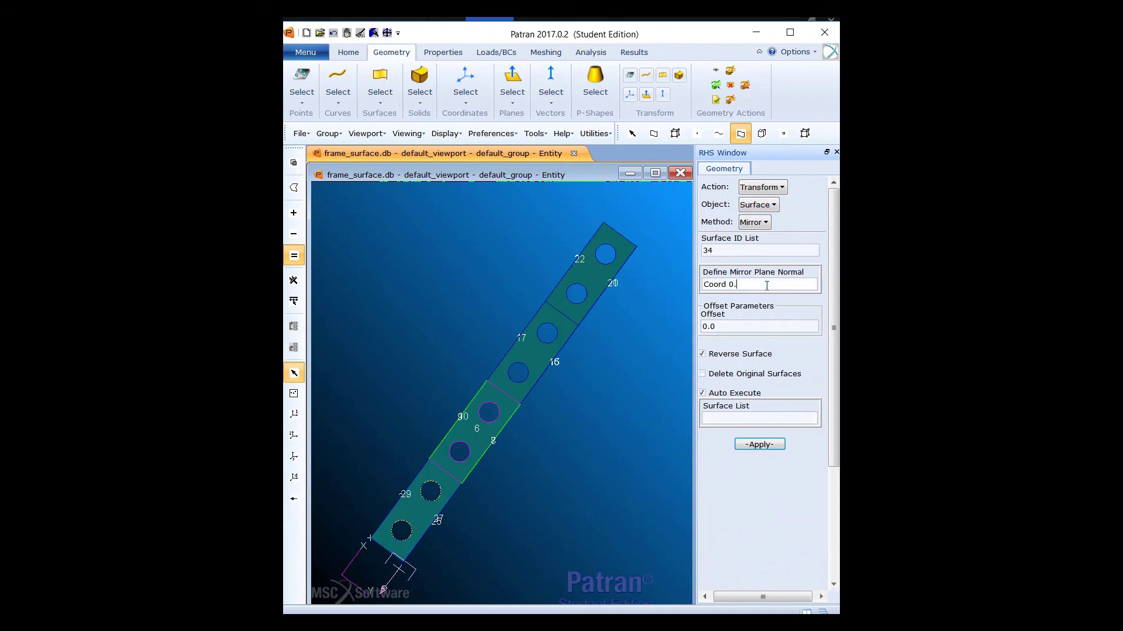
{"action": "type", "text": "1"}
{"action": "left_click", "coordinate": [749, 324]}
{"action": "key", "text": "BackSpace"}
{"action": "type", "text": "6"}
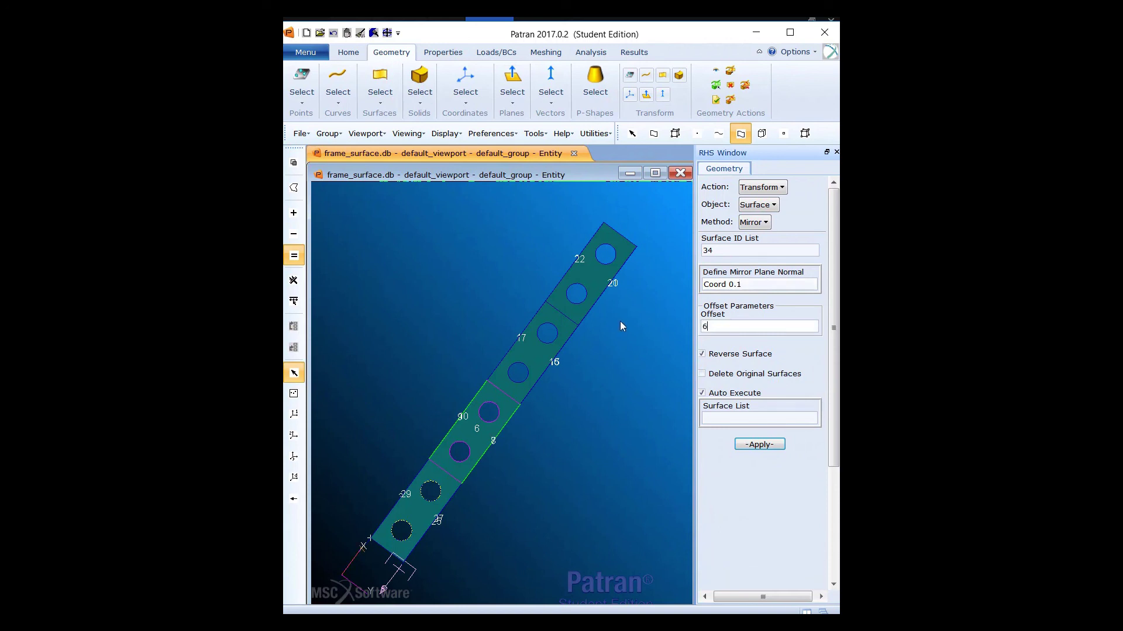
{"action": "type", "text": "0"}
{"action": "left_click", "coordinate": [743, 355]}
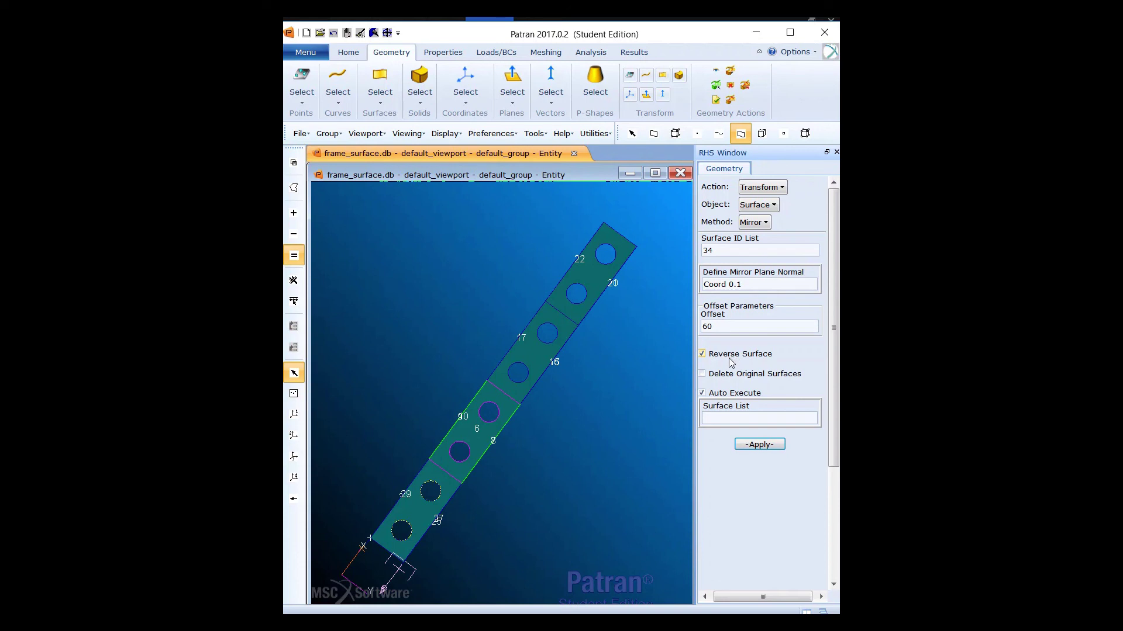
- Mirror the five trimmed first-bay surfaces, Surface 25:33:2, to the opposite end of the frame
{"action": "left_click", "coordinate": [740, 417]}
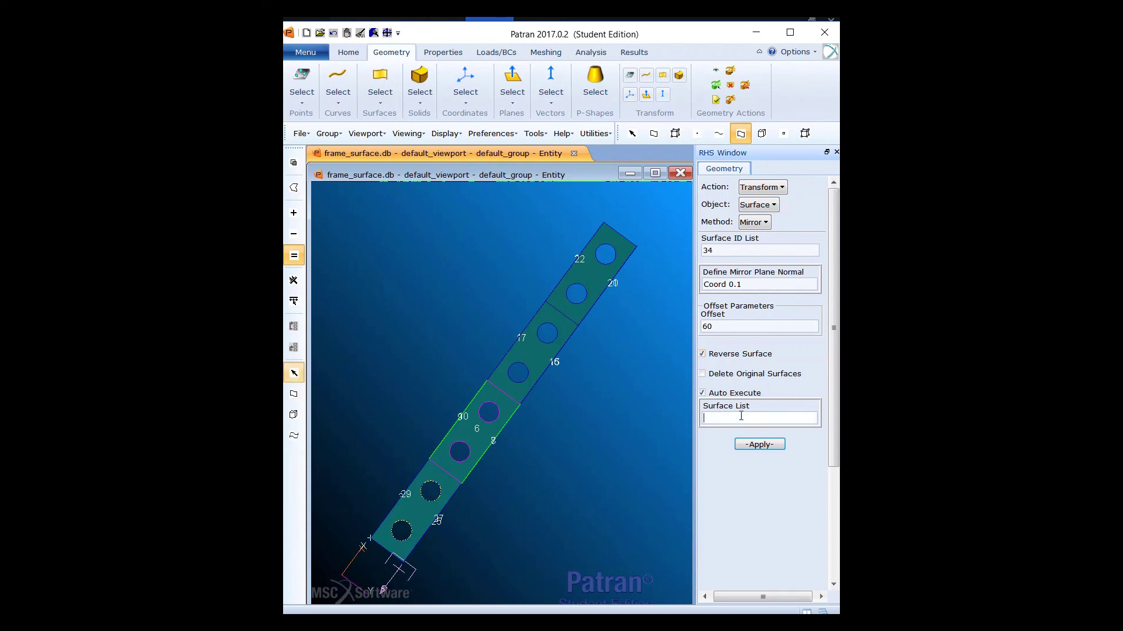
{"action": "scroll", "coordinate": [507, 485], "scroll_direction": "down", "scroll_amount": 3}
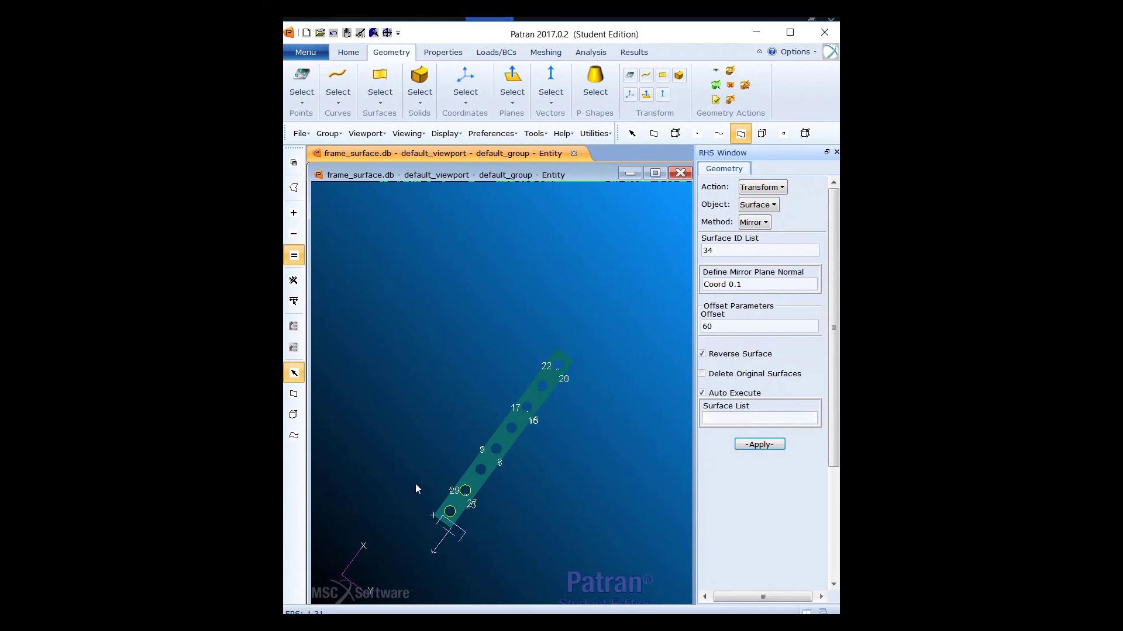
{"action": "mouse_move", "coordinate": [419, 506]}
{"action": "middle_mouse_down"}
{"action": "mouse_move", "coordinate": [399, 470]}
{"action": "mouse_move", "coordinate": [423, 489]}
{"action": "middle_mouse_up"}
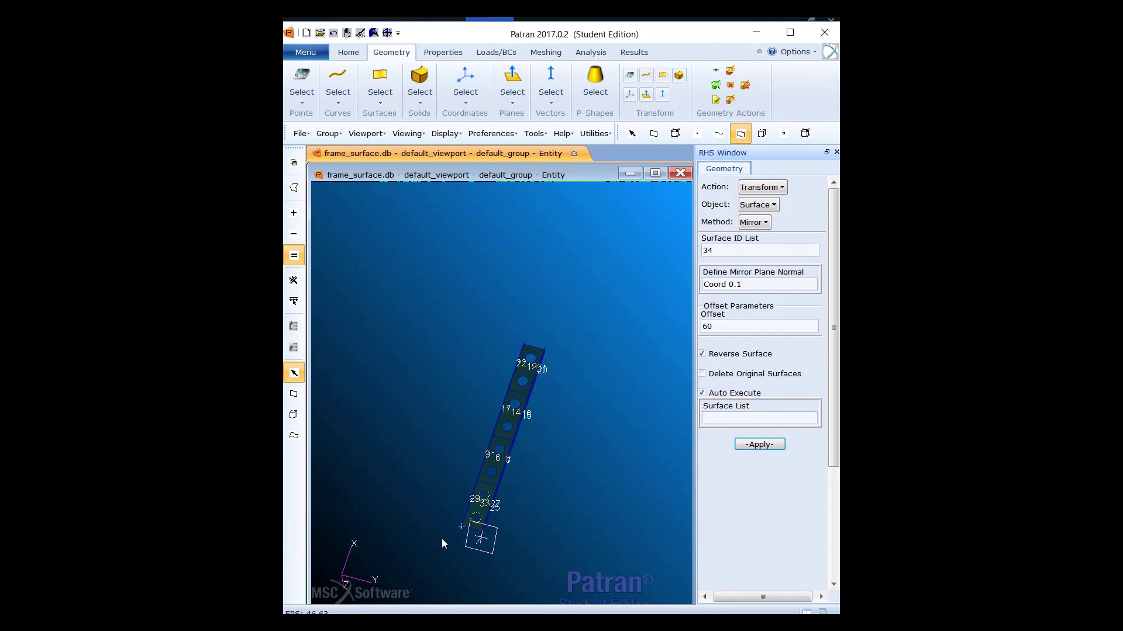
{"action": "left_click_drag", "start_coordinate": [442, 538], "coordinate": [506, 494]}
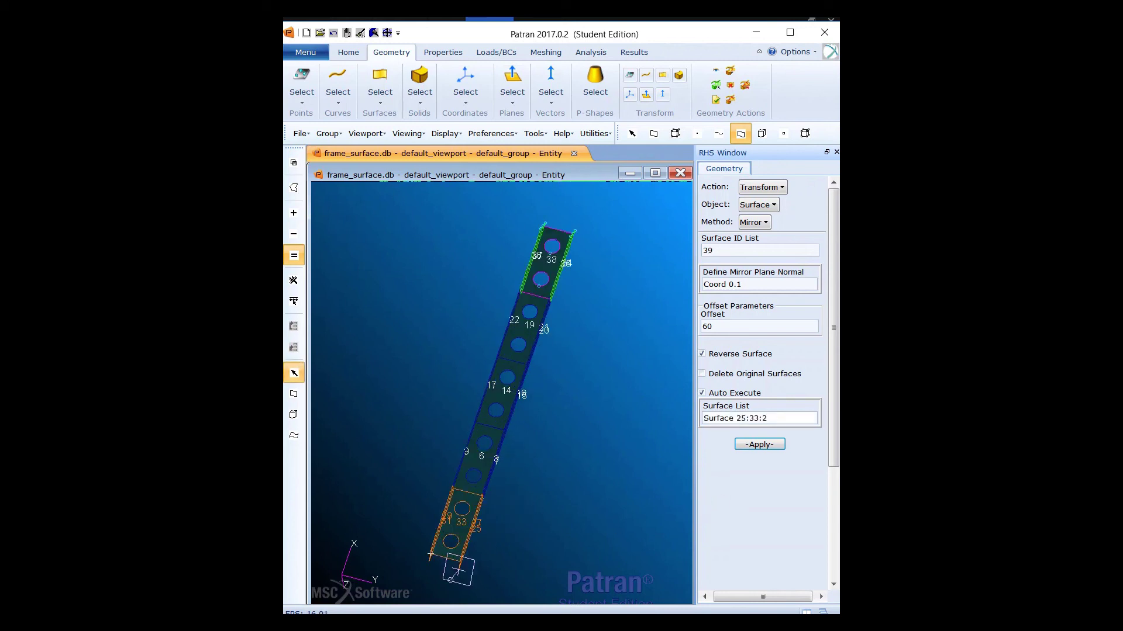
- Apply the mirror to Surface 25:33:2 again and decline all duplicate surfaces
{"action": "left_click", "coordinate": [766, 446]}
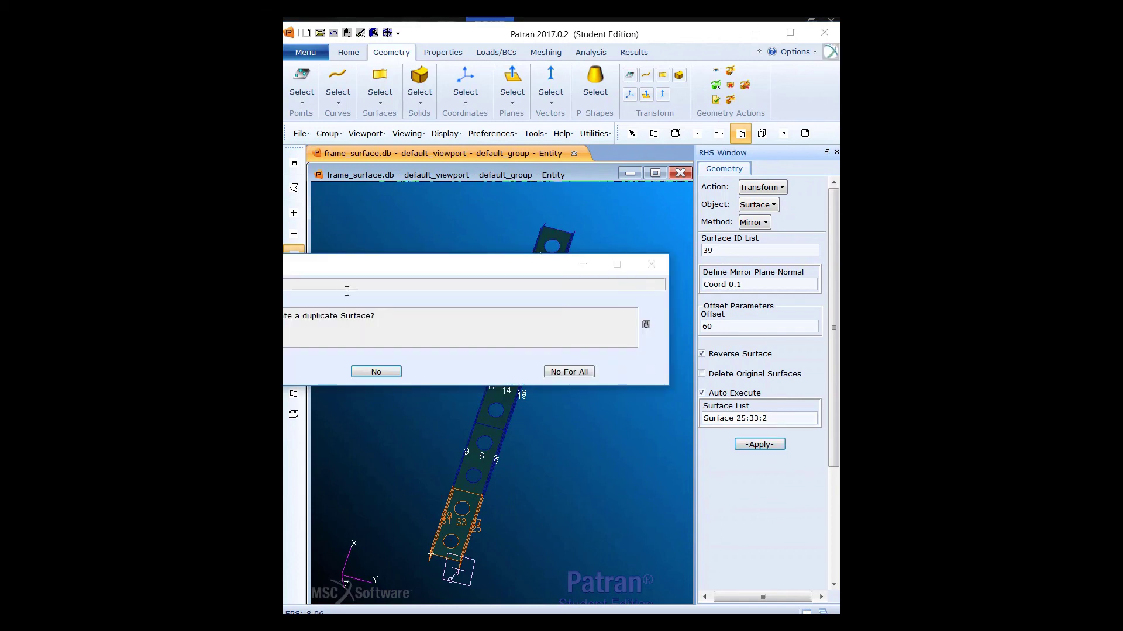
{"action": "left_click_drag", "start_coordinate": [358, 274], "coordinate": [632, 279]}
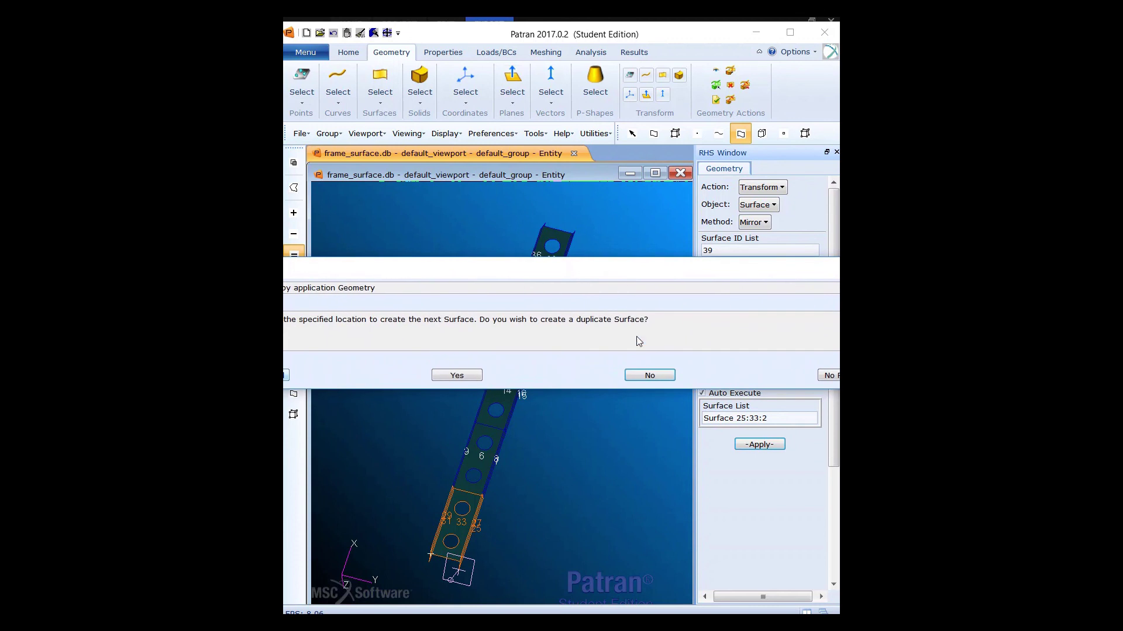
{"action": "left_click", "coordinate": [643, 374]}
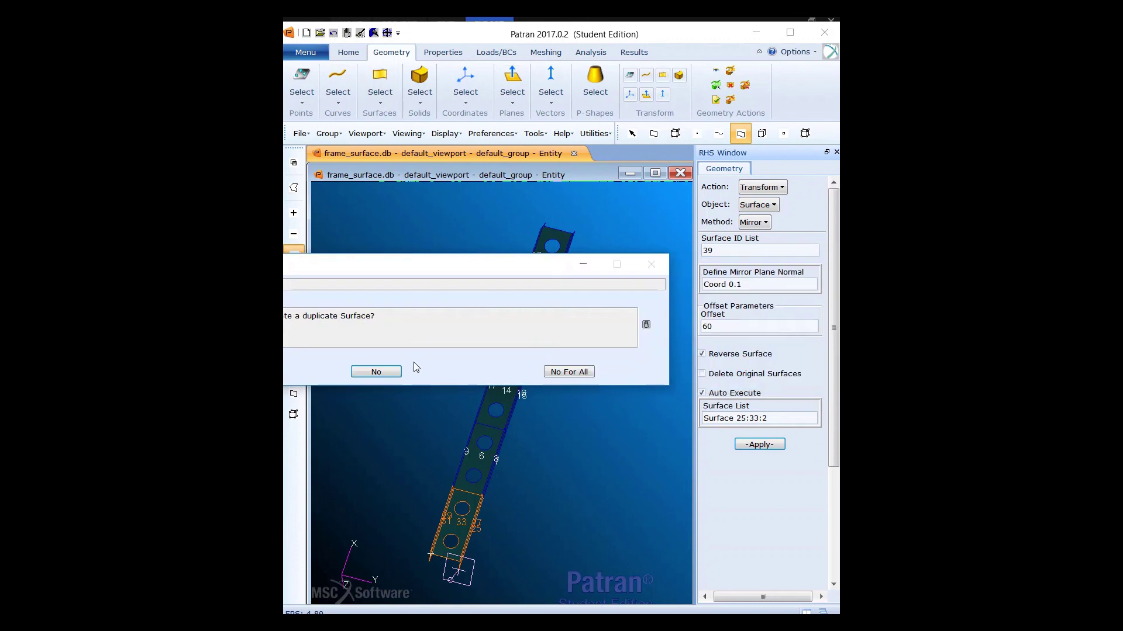
{"action": "left_click", "coordinate": [559, 374]}
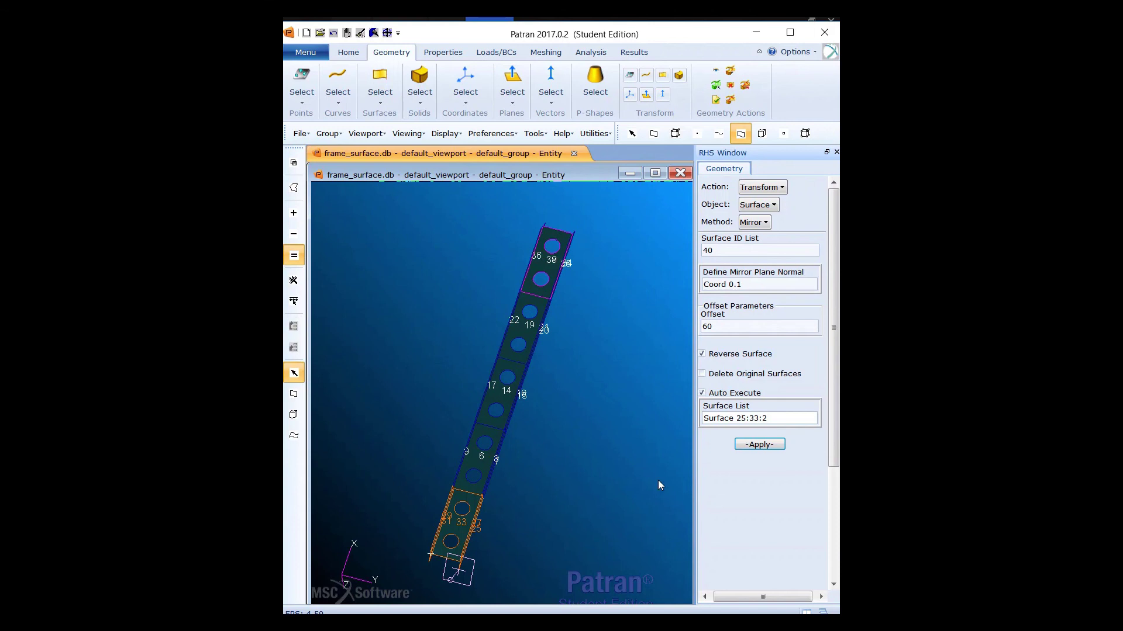
- Close the finished frame_surface.db database
{"action": "mouse_move", "coordinate": [625, 478]}
{"action": "middle_mouse_down"}
{"action": "mouse_move", "coordinate": [639, 486]}
{"action": "mouse_move", "coordinate": [567, 426]}
{"action": "mouse_move", "coordinate": [559, 403]}
{"action": "mouse_move", "coordinate": [635, 469]}
{"action": "middle_mouse_up"}
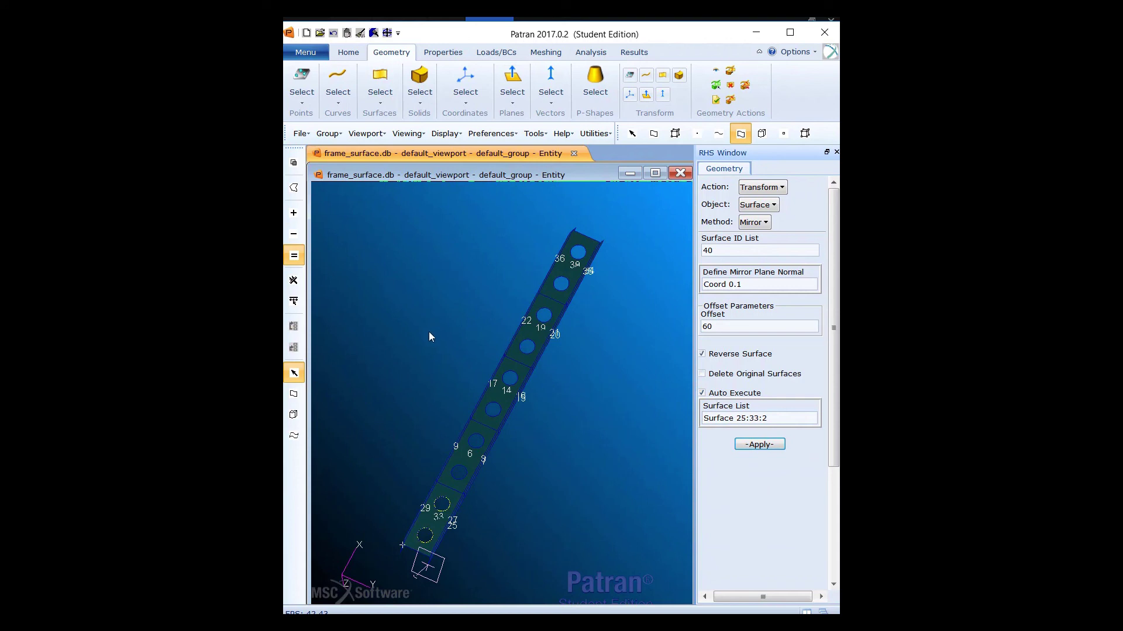
{"action": "middle_click_drag", "start_coordinate": [429, 331], "coordinate": [420, 361]}
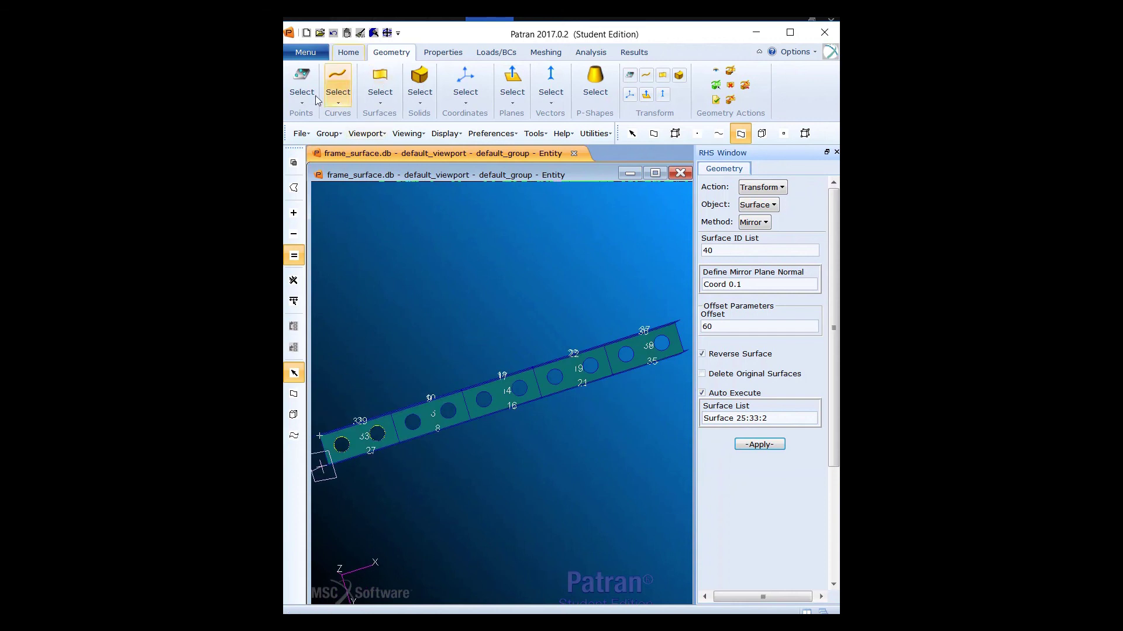
{"action": "left_click", "coordinate": [301, 134]}
{"action": "left_click", "coordinate": [338, 190]}
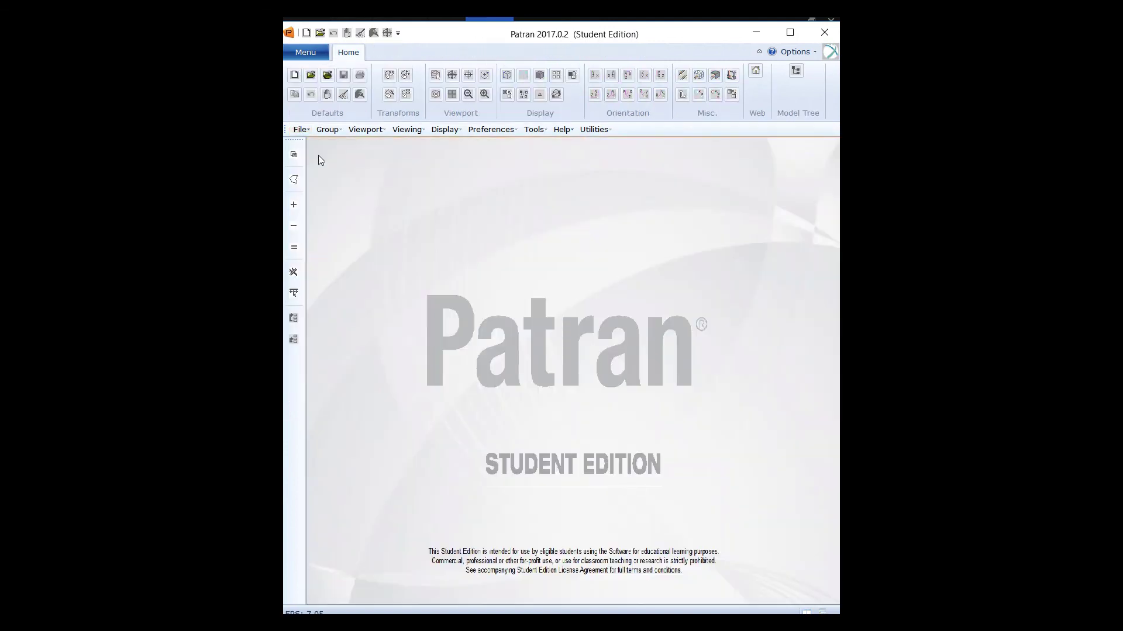
- Start a new database and enter surf_create_part2 as its file name
{"action": "left_click", "coordinate": [306, 131]}
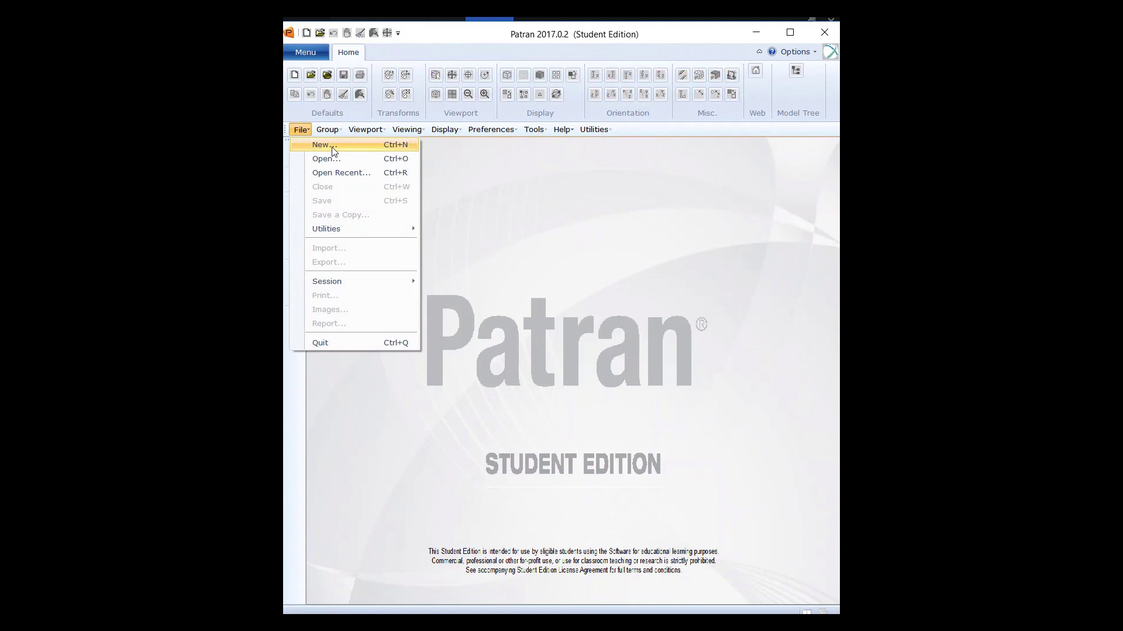
{"action": "left_click", "coordinate": [323, 145]}
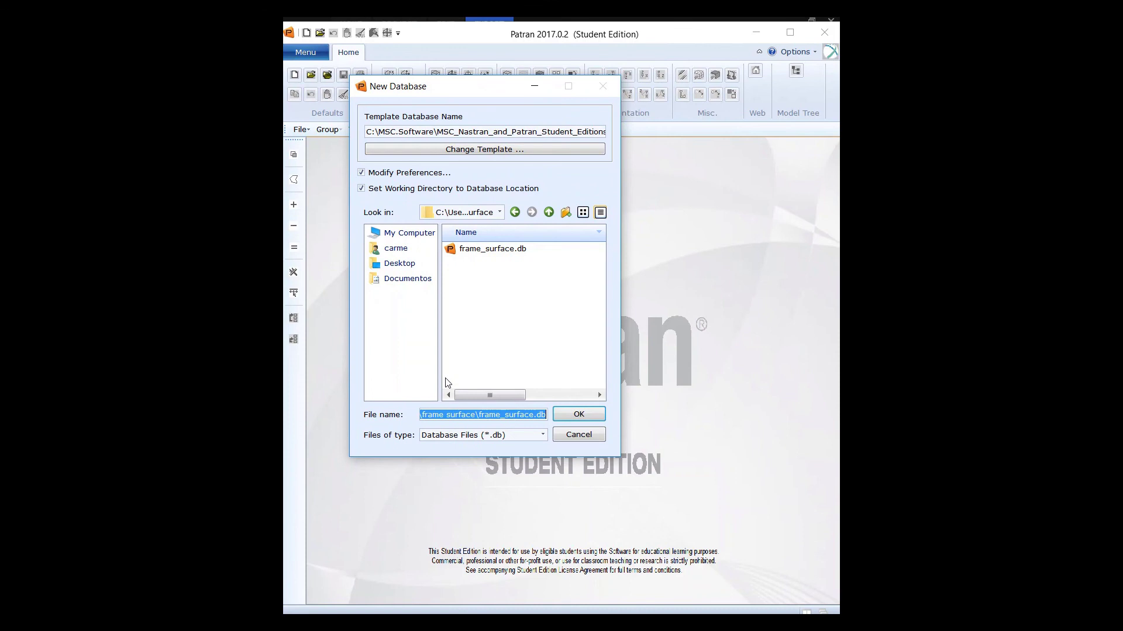
{"action": "key", "text": "BackSpace"}
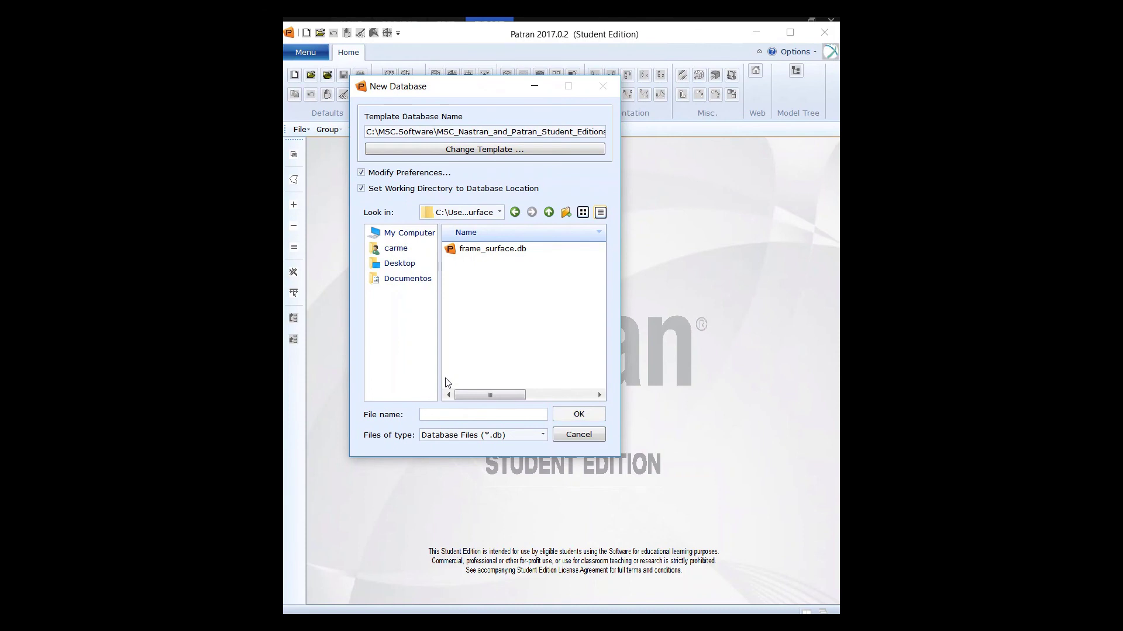
{"action": "type", "text": "surf_c"}
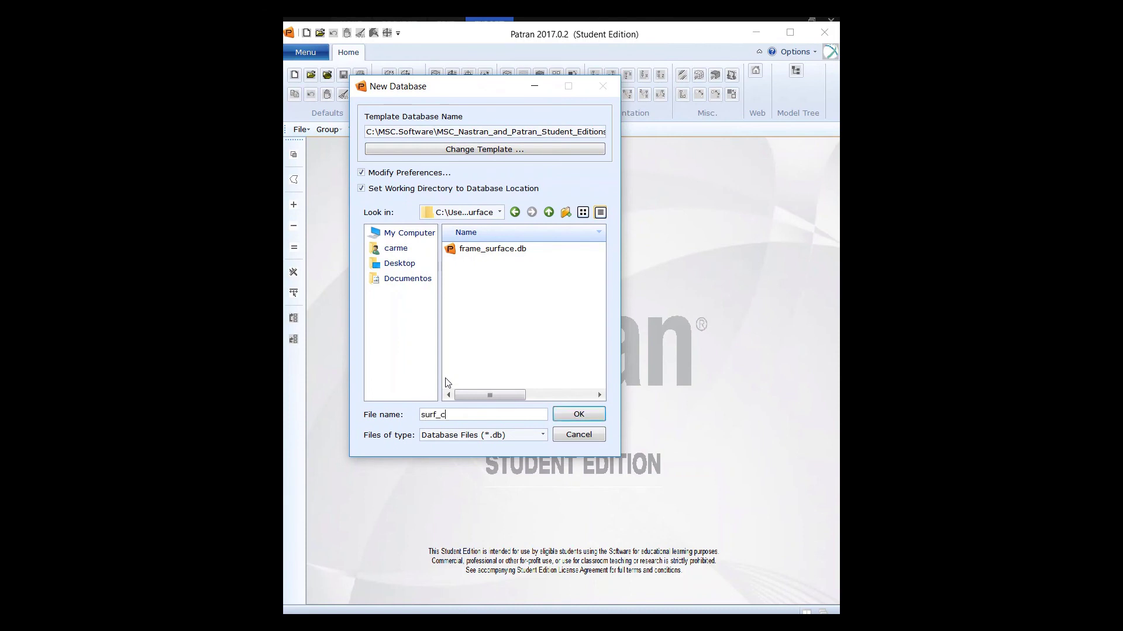
{"action": "type", "text": "reate_part2"}
- Set the Desktop as the save location and create the surf_create_part2 database there
{"action": "left_click", "coordinate": [400, 264]}
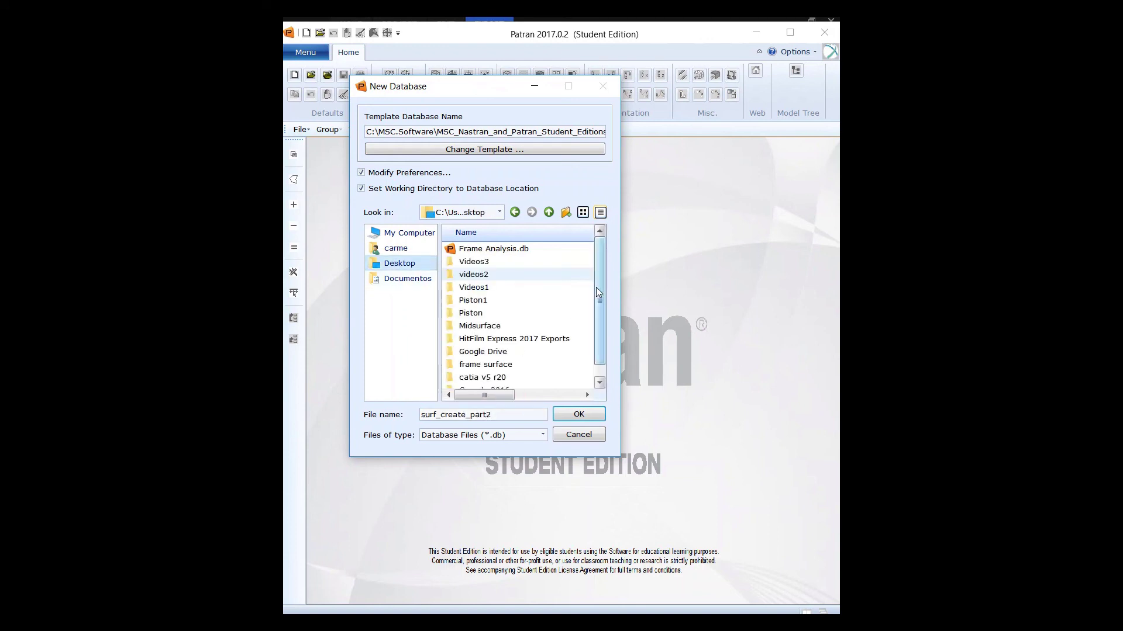
{"action": "scroll", "coordinate": [596, 287], "scroll_direction": "down", "scroll_amount": 2}
{"action": "left_click", "coordinate": [487, 354]}
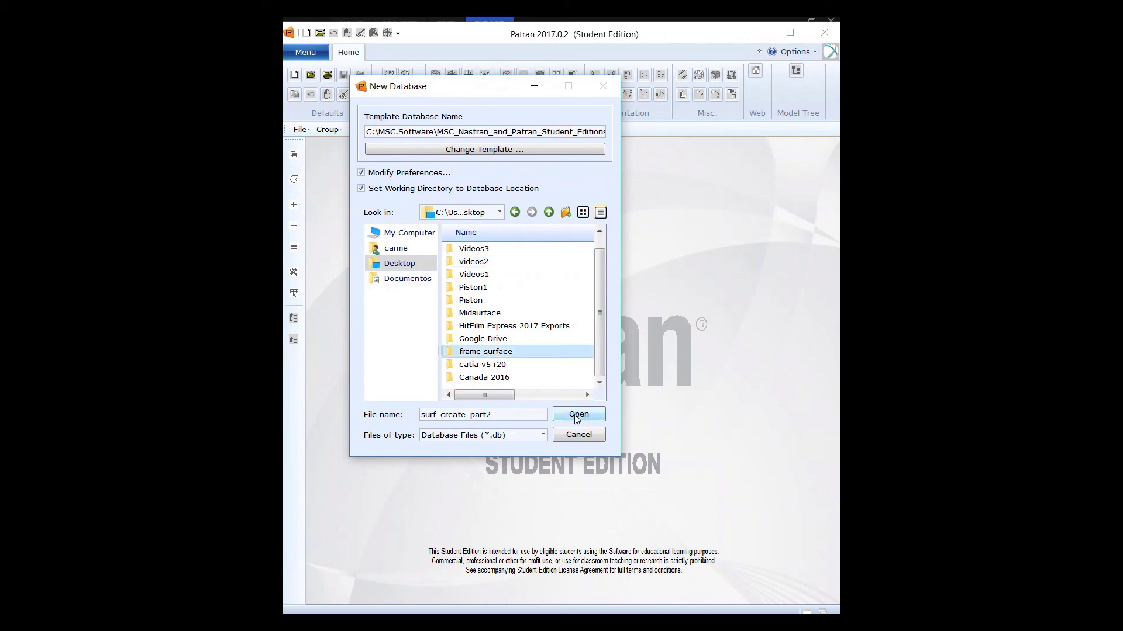
{"action": "left_click", "coordinate": [577, 416]}
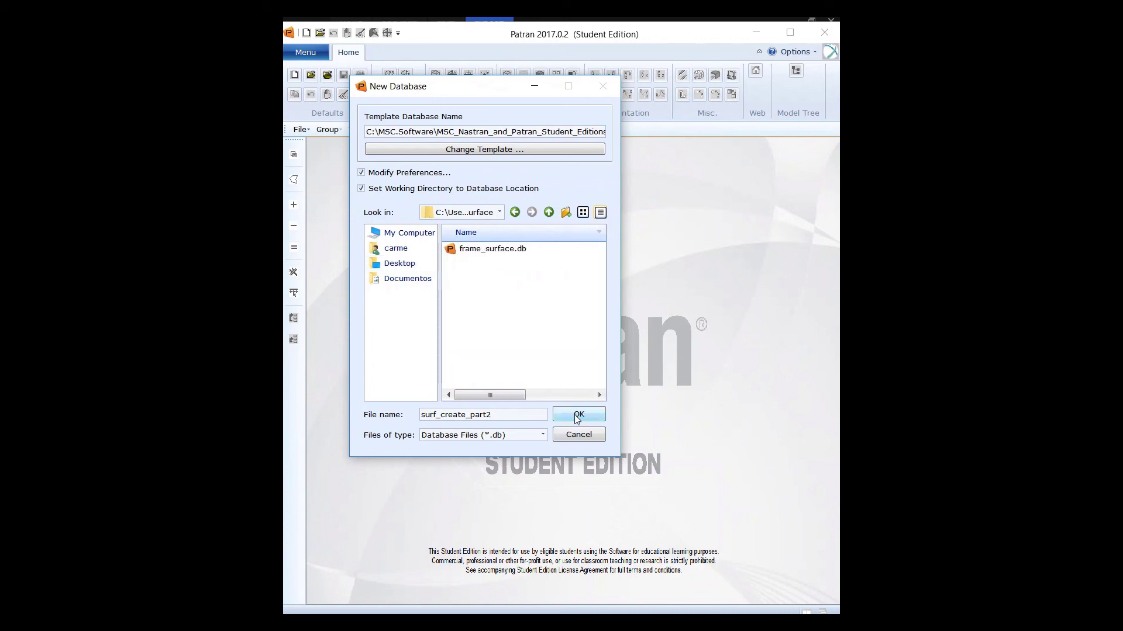
{"action": "left_click", "coordinate": [410, 266]}
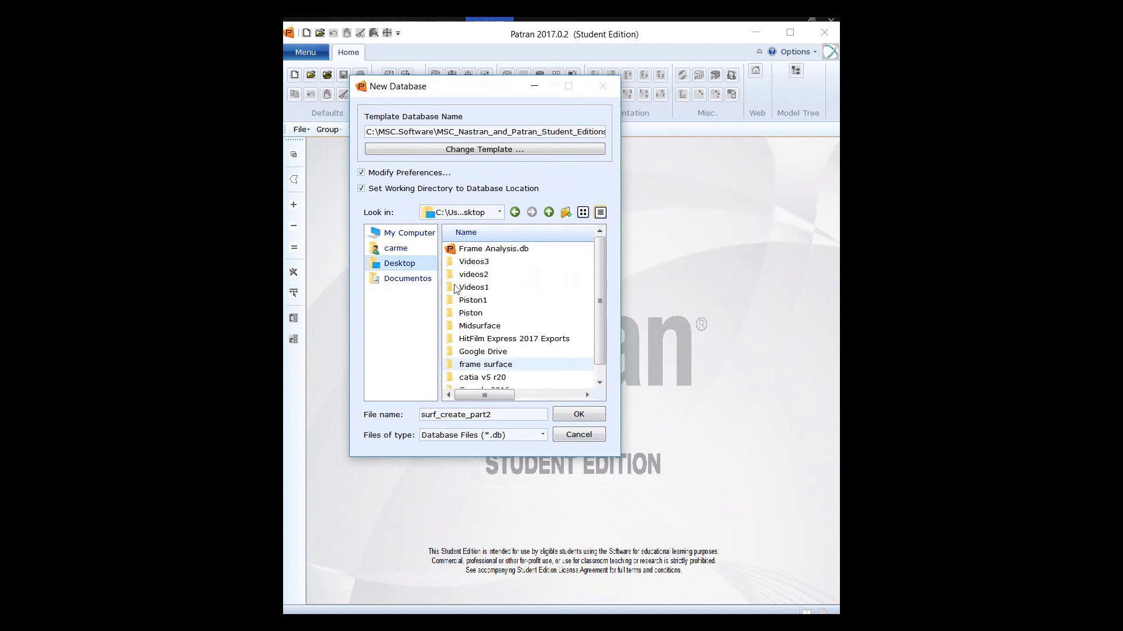
{"action": "left_click", "coordinate": [563, 416]}
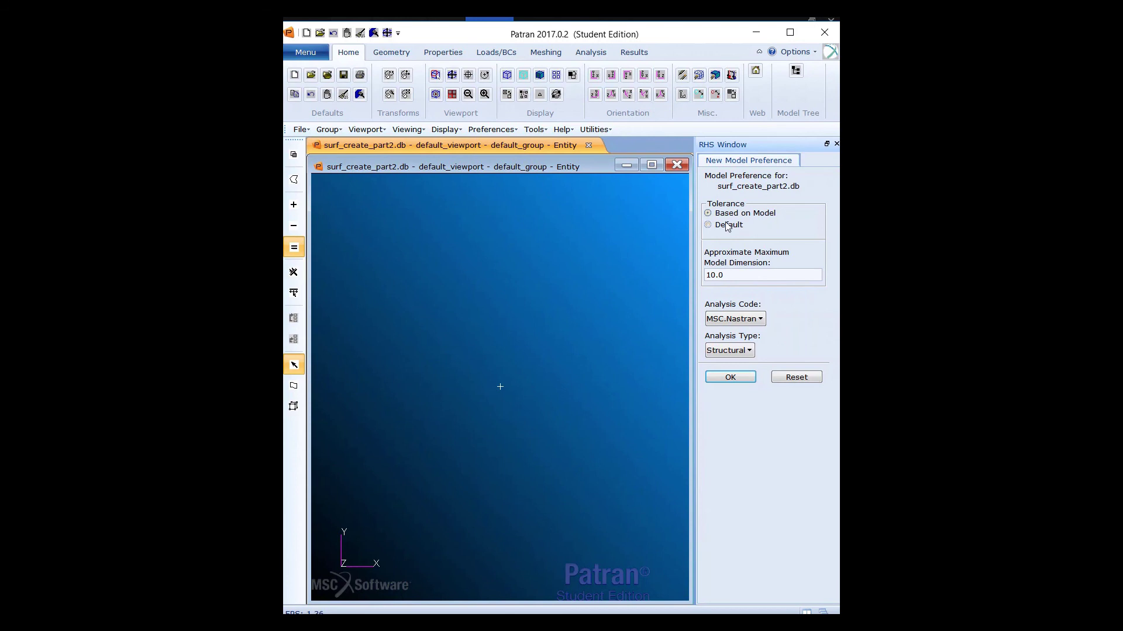
- Set the new model's tolerance to Default and accept the preferences with MSC.Nastran as analysis code and Structural as type
{"action": "left_click", "coordinate": [726, 225]}
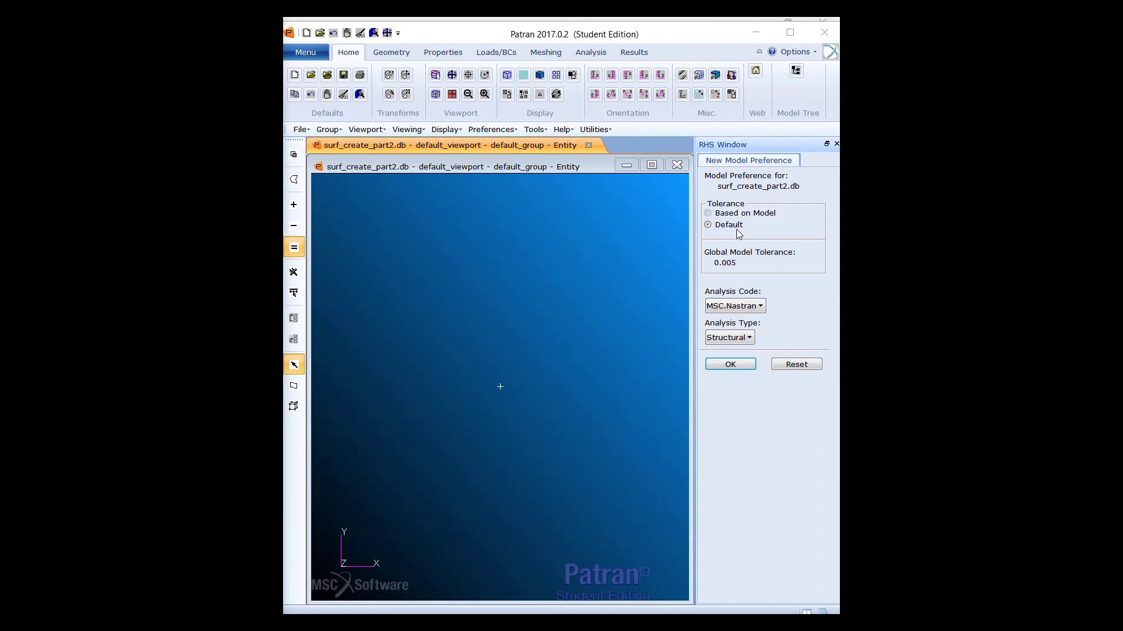
{"action": "left_click", "coordinate": [741, 307]}
{"action": "left_click", "coordinate": [740, 308]}
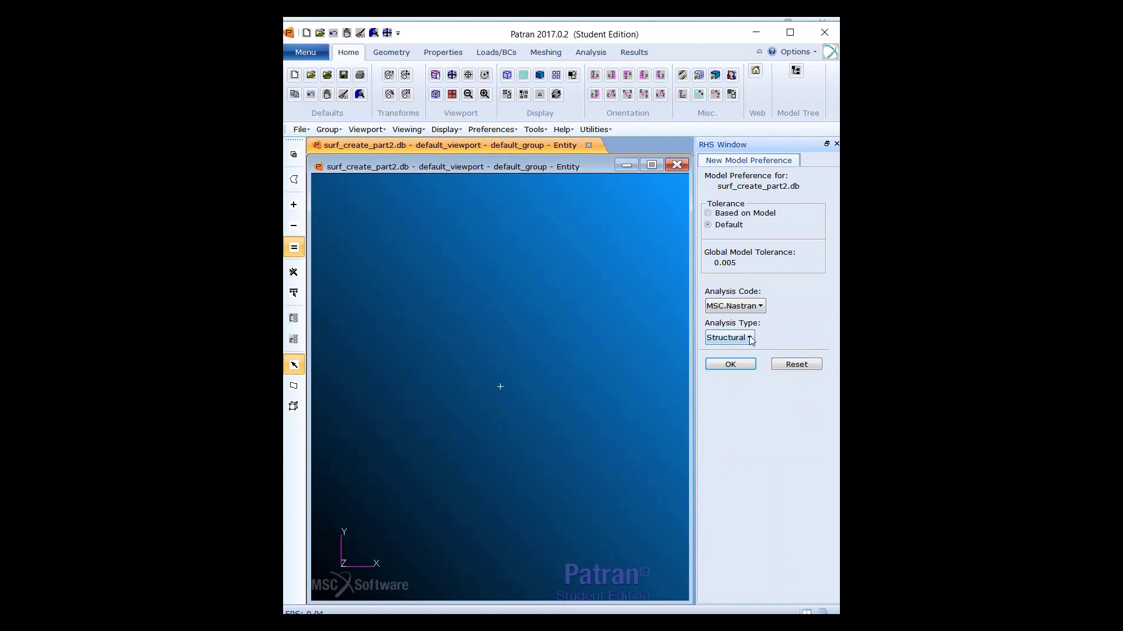
{"action": "left_click", "coordinate": [731, 363]}
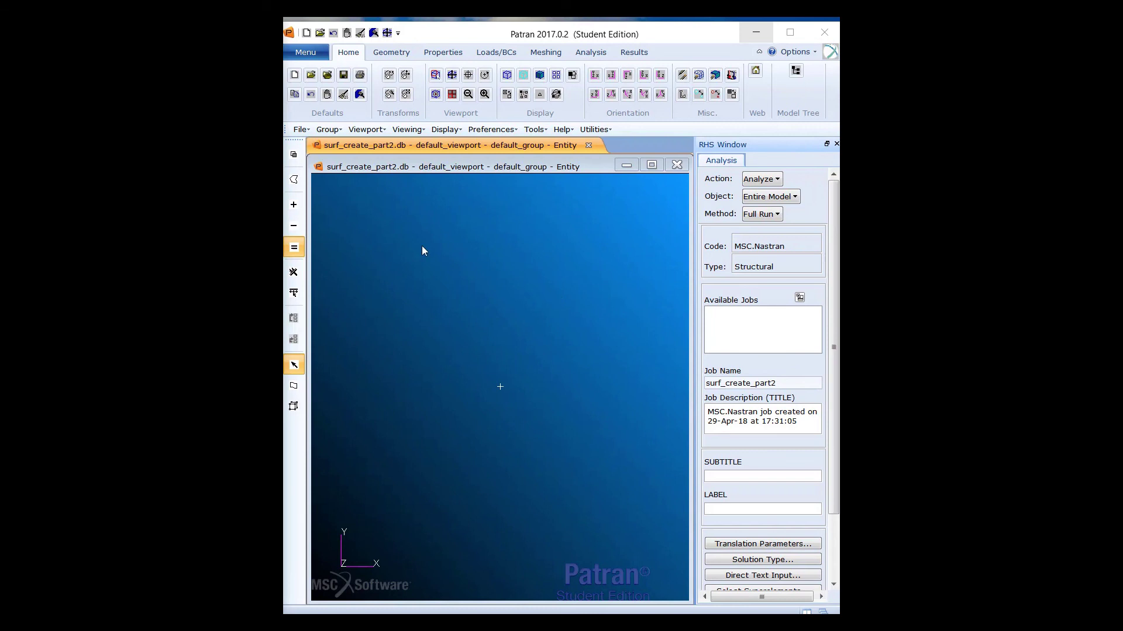
- Start a model import and choose complete_surfaces.igs from the frame surface folder on the Desktop
{"action": "left_click", "coordinate": [295, 131]}
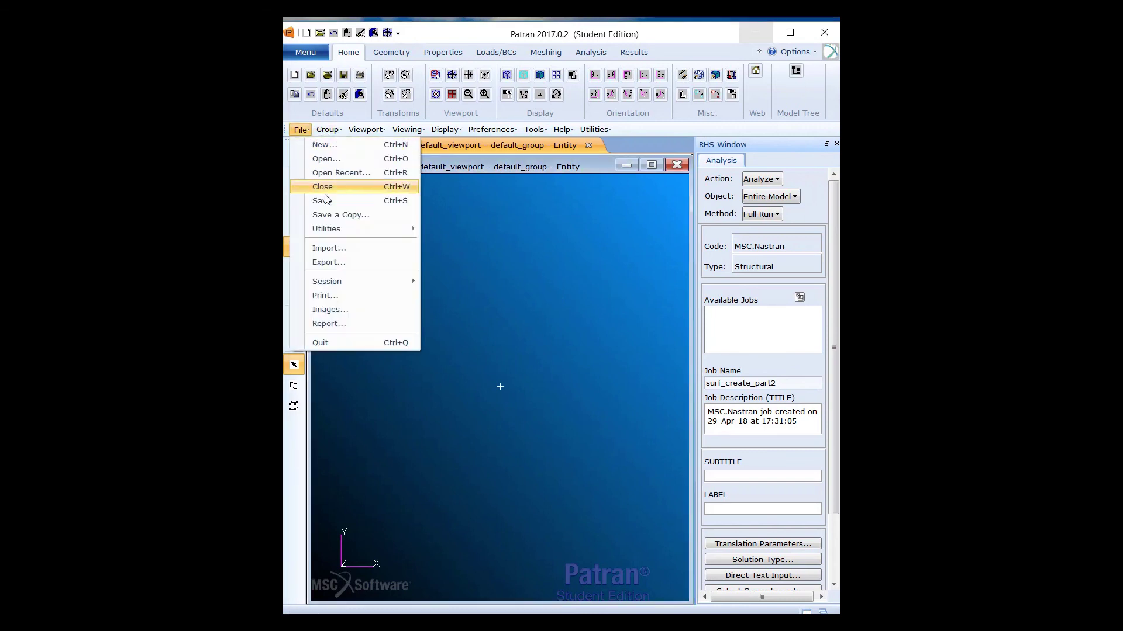
{"action": "left_click", "coordinate": [327, 249]}
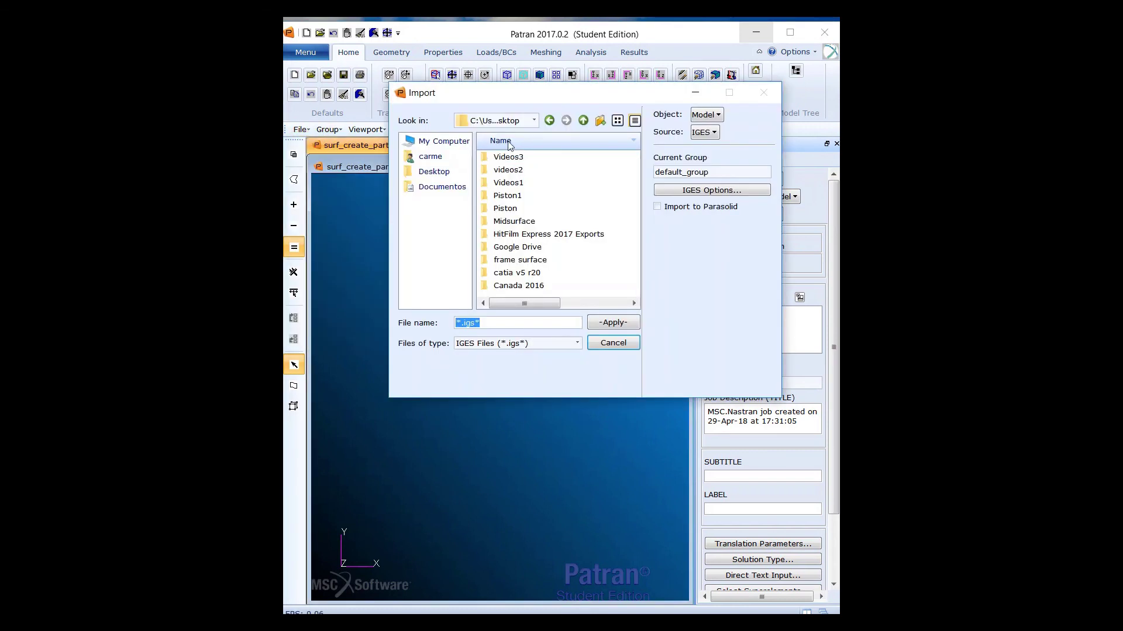
{"action": "left_click", "coordinate": [453, 174]}
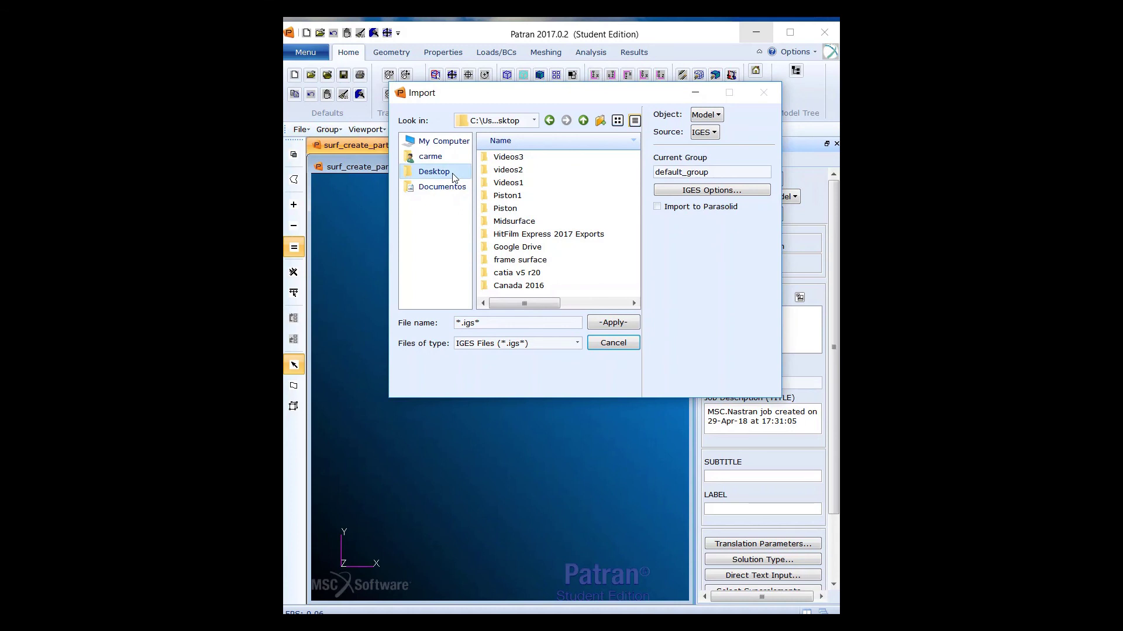
{"action": "double_click", "coordinate": [515, 261]}
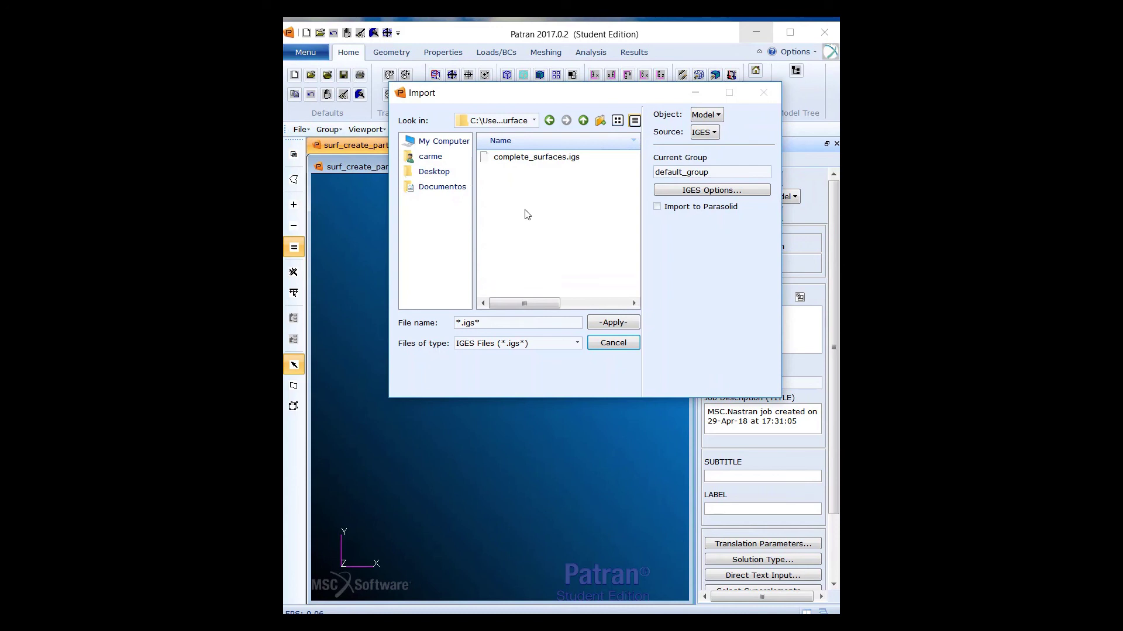
{"action": "left_click", "coordinate": [543, 164]}
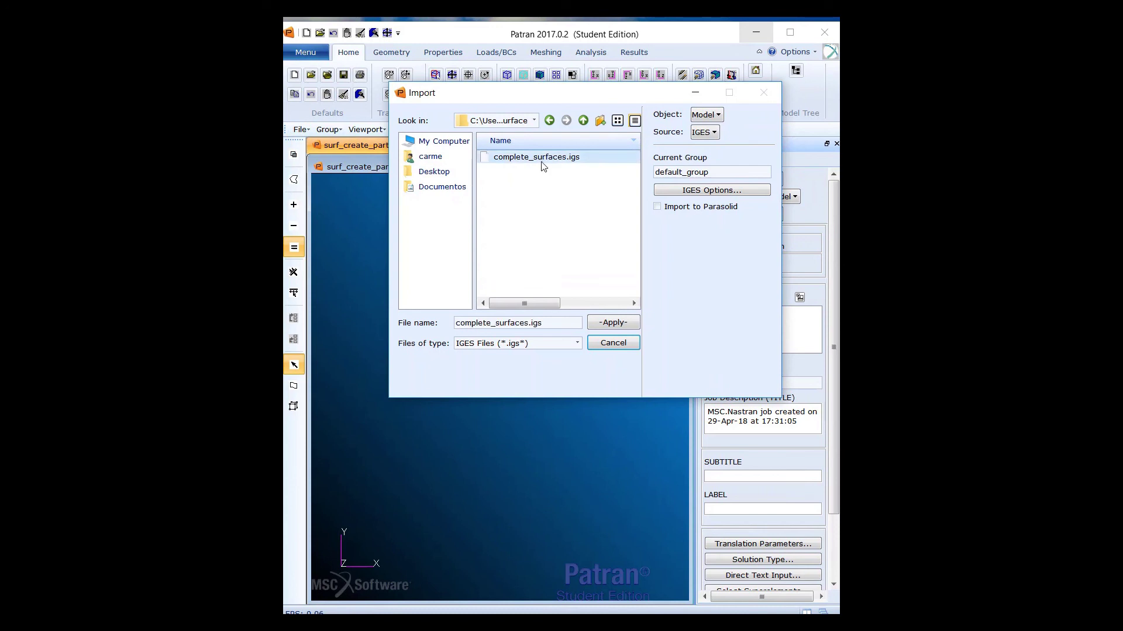
- Import the chosen file with IGES as the source and dismiss the import summary
{"action": "left_click", "coordinate": [703, 133]}
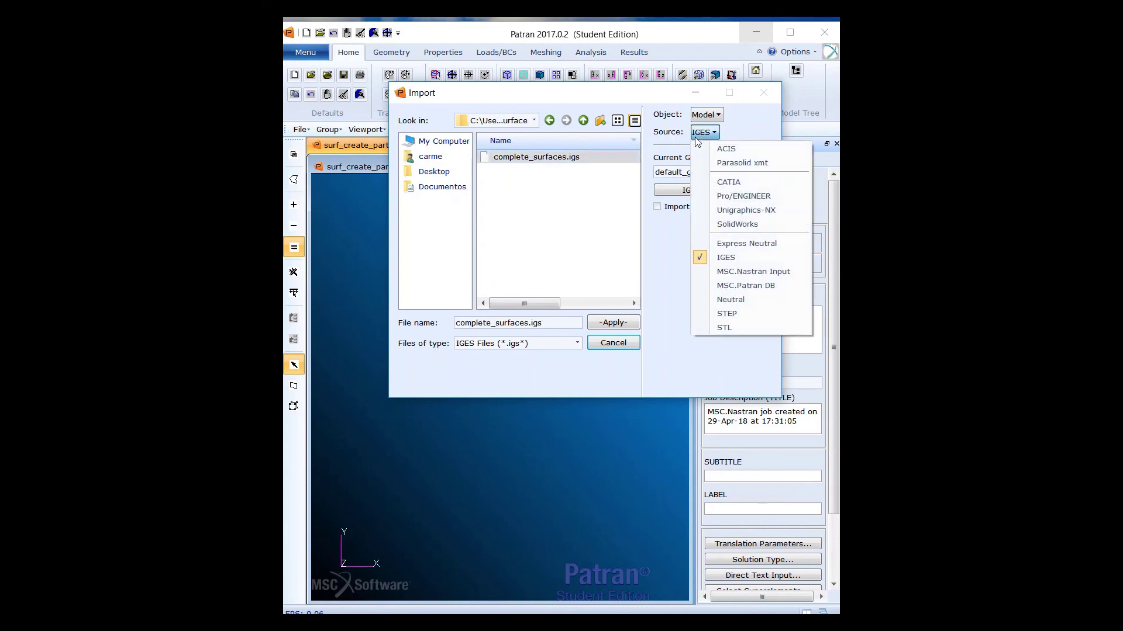
{"action": "left_click", "coordinate": [725, 257]}
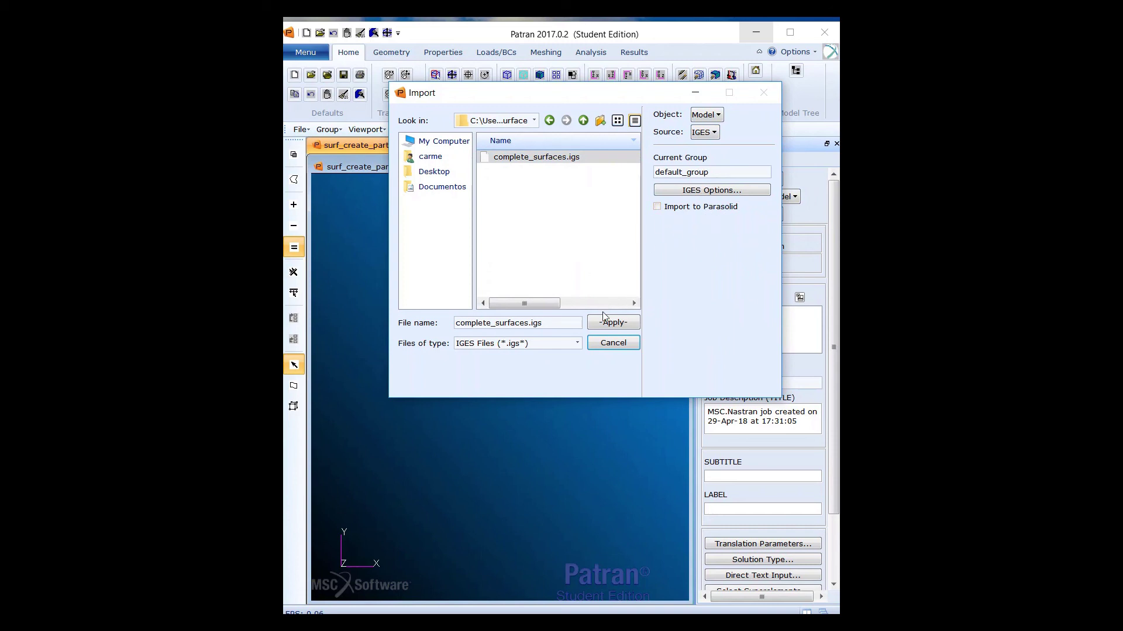
{"action": "left_click", "coordinate": [608, 343]}
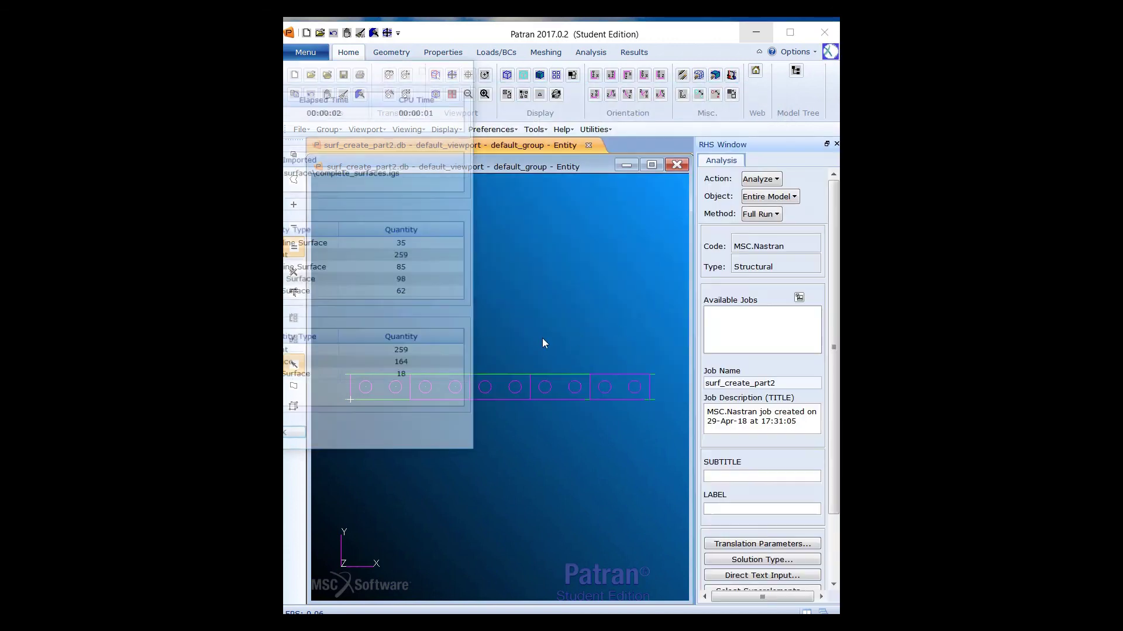
{"action": "left_click_drag", "start_coordinate": [345, 77], "coordinate": [607, 65]}
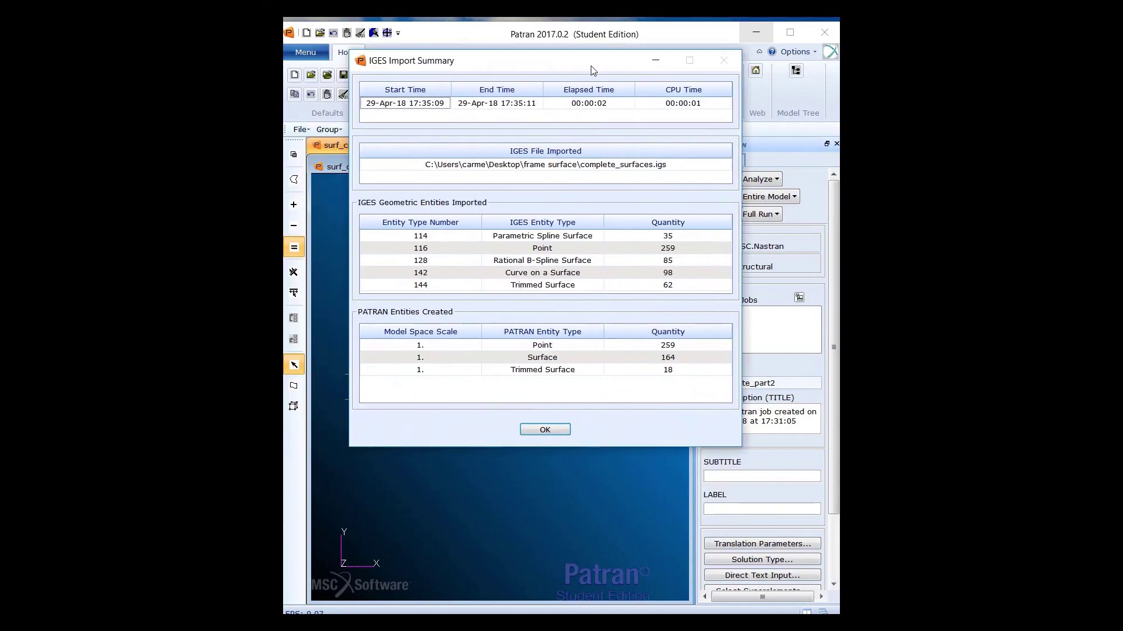
{"action": "left_click", "coordinate": [539, 428]}
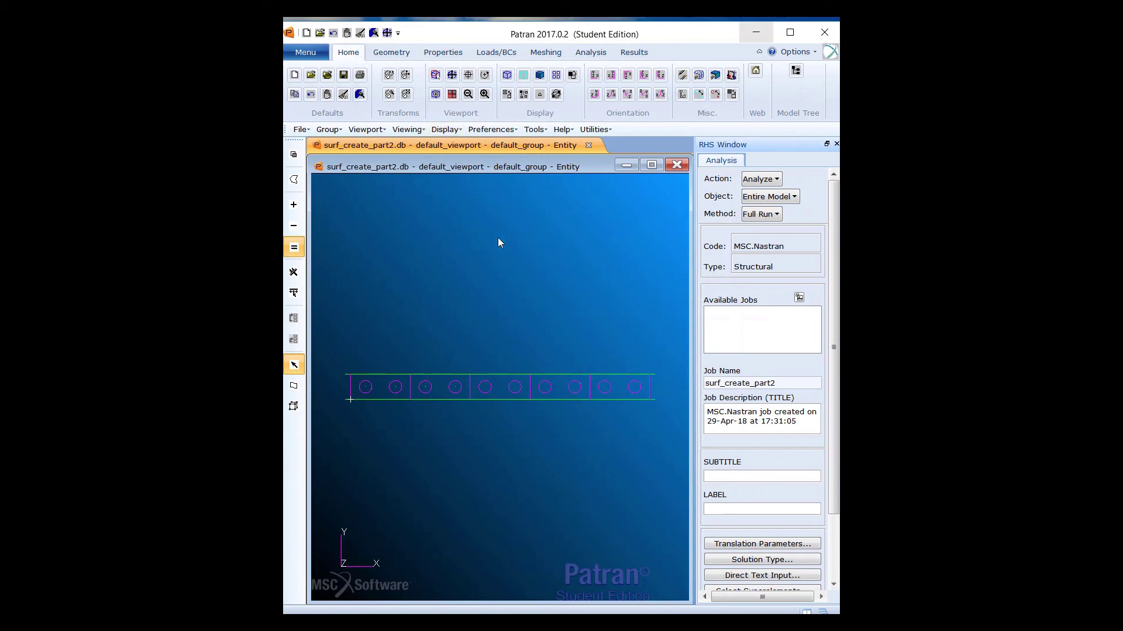
- Rename the group default_group as all_surfaces
{"action": "left_click", "coordinate": [328, 130]}
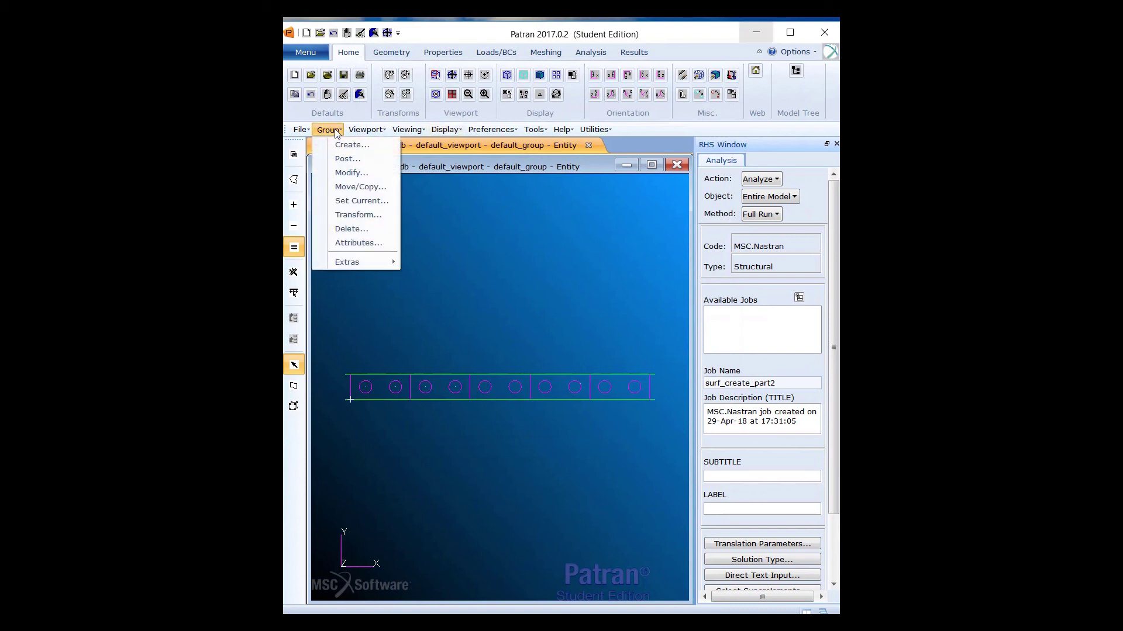
{"action": "left_click", "coordinate": [353, 173]}
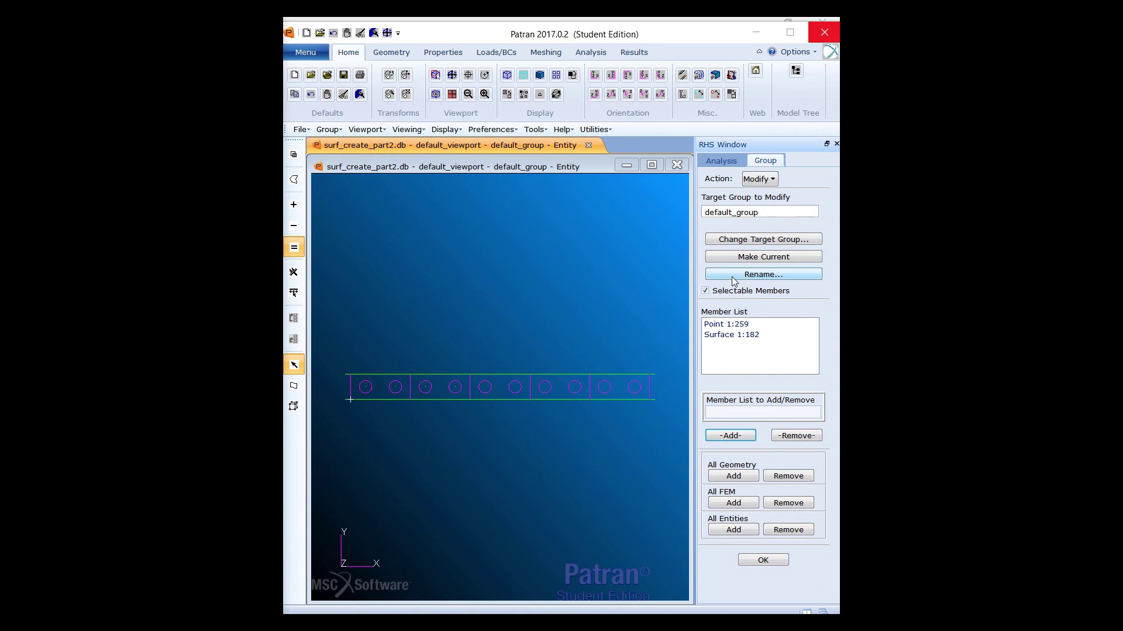
{"action": "left_click", "coordinate": [731, 275]}
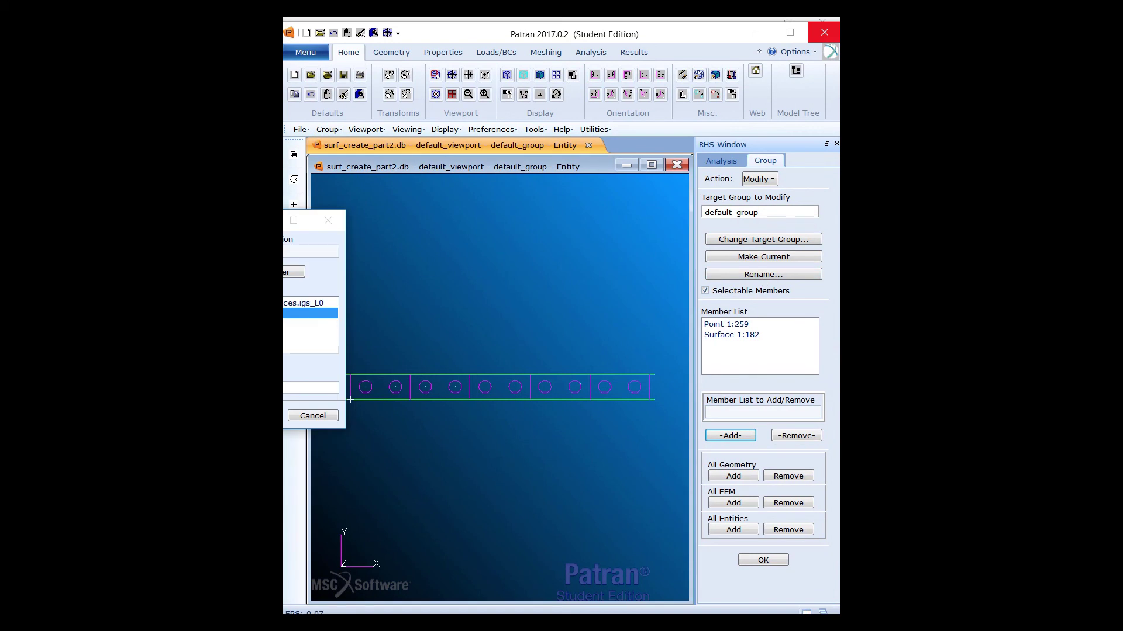
{"action": "left_click_drag", "start_coordinate": [239, 221], "coordinate": [373, 191]}
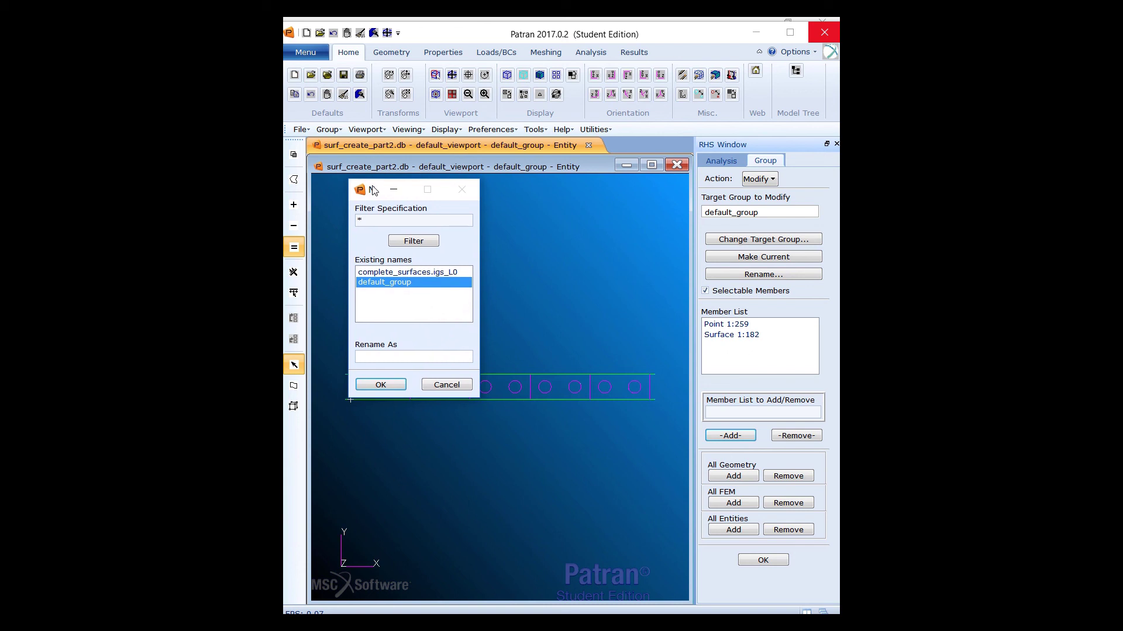
{"action": "left_click", "coordinate": [406, 285]}
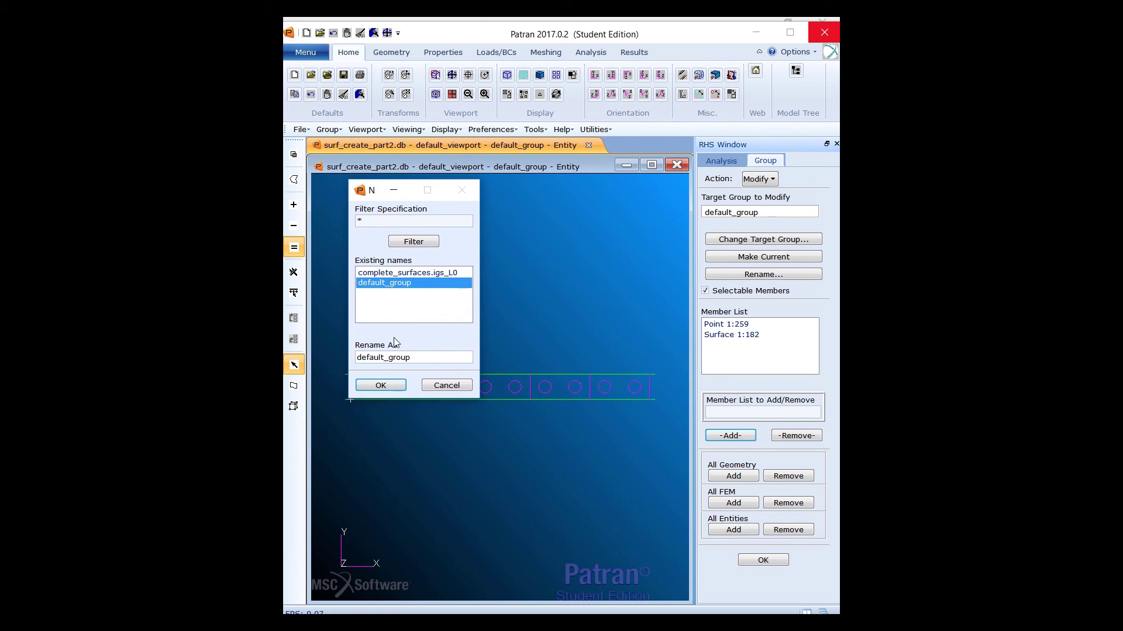
{"action": "left_click_drag", "start_coordinate": [410, 359], "coordinate": [357, 359]}
{"action": "key", "text": "BackSpace"}
{"action": "type", "text": "all_surfaces"}
{"action": "left_click", "coordinate": [380, 385]}
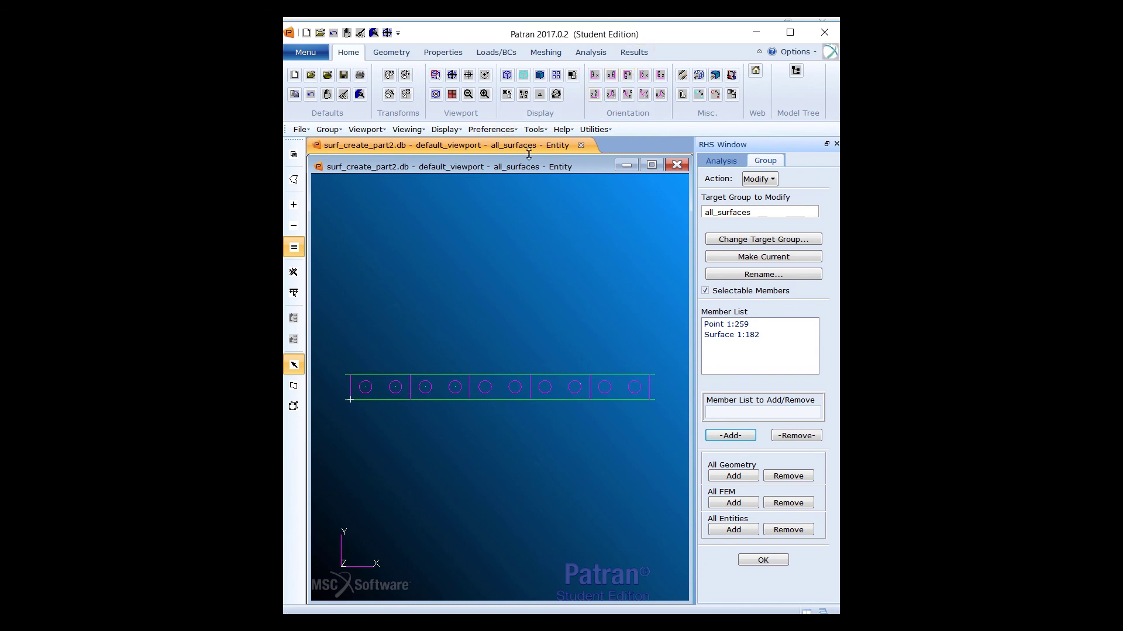
- Show the imported frame in an isometric view and close the surf_create_part2.db database
{"action": "left_click", "coordinate": [615, 97]}
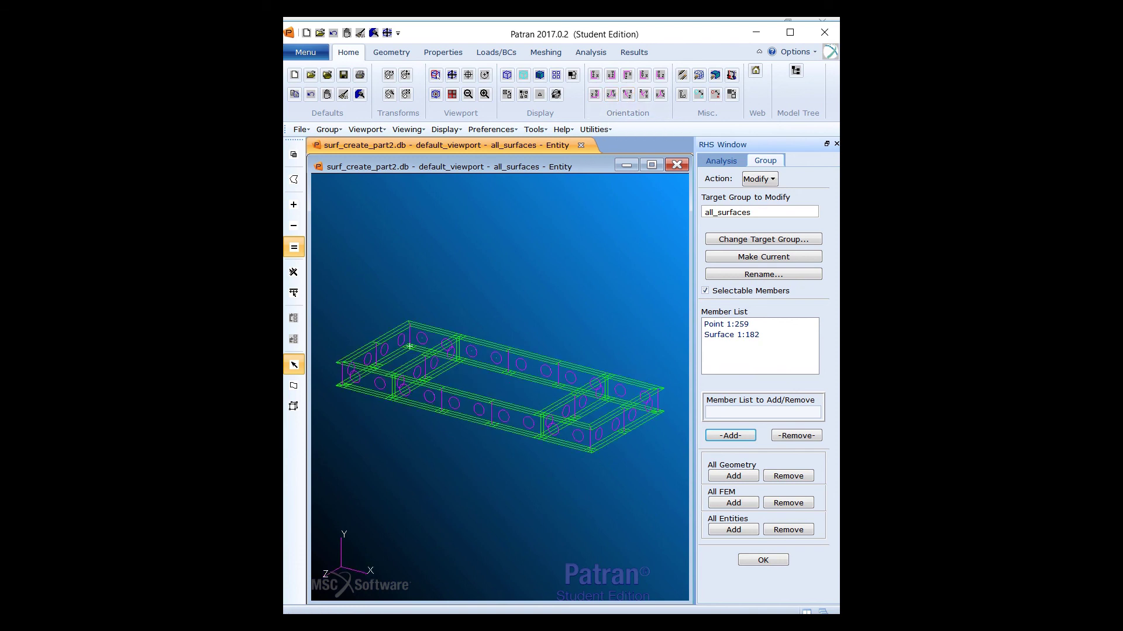
{"action": "left_click", "coordinate": [298, 131]}
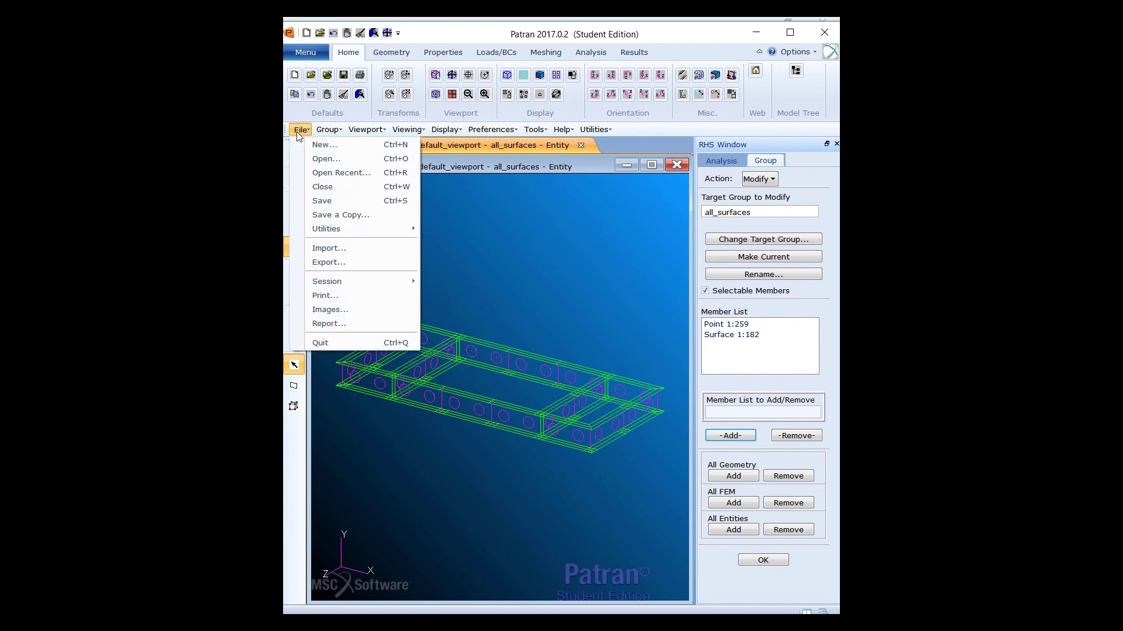
{"action": "mouse_move", "coordinate": [327, 278]}
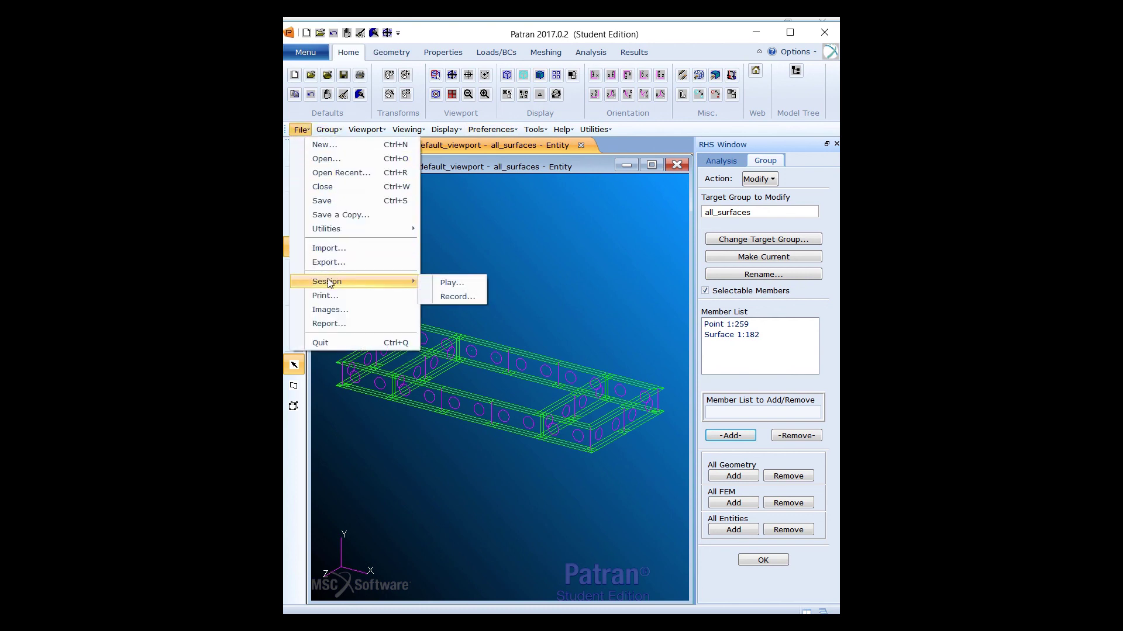
{"action": "left_click", "coordinate": [377, 185]}
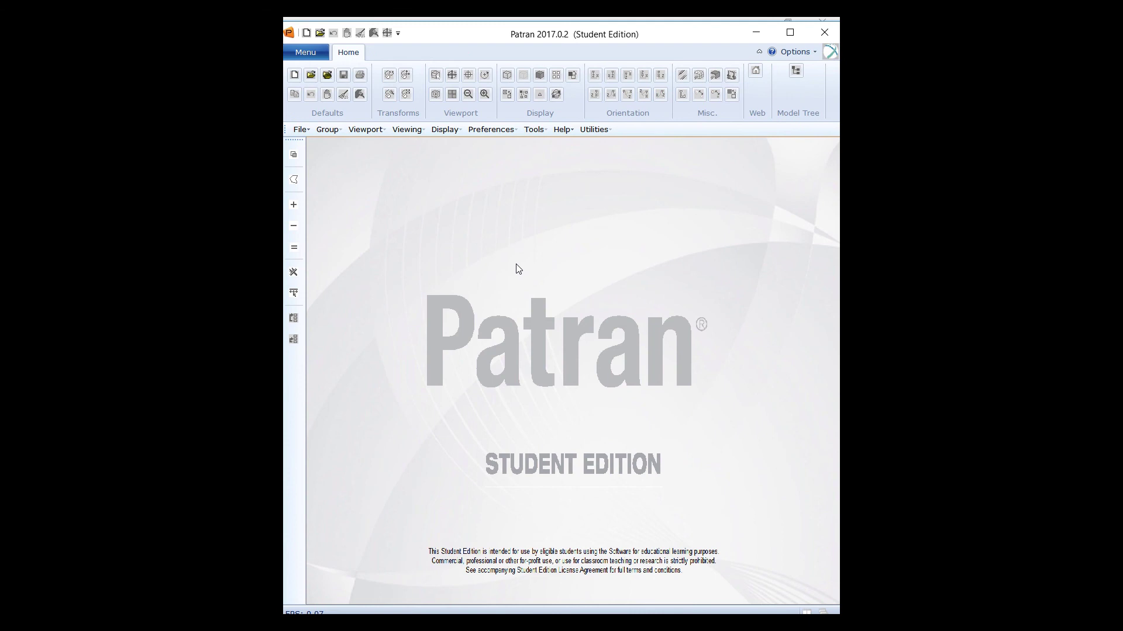
{"action": "mouse_move", "coordinate": [352, 18]}
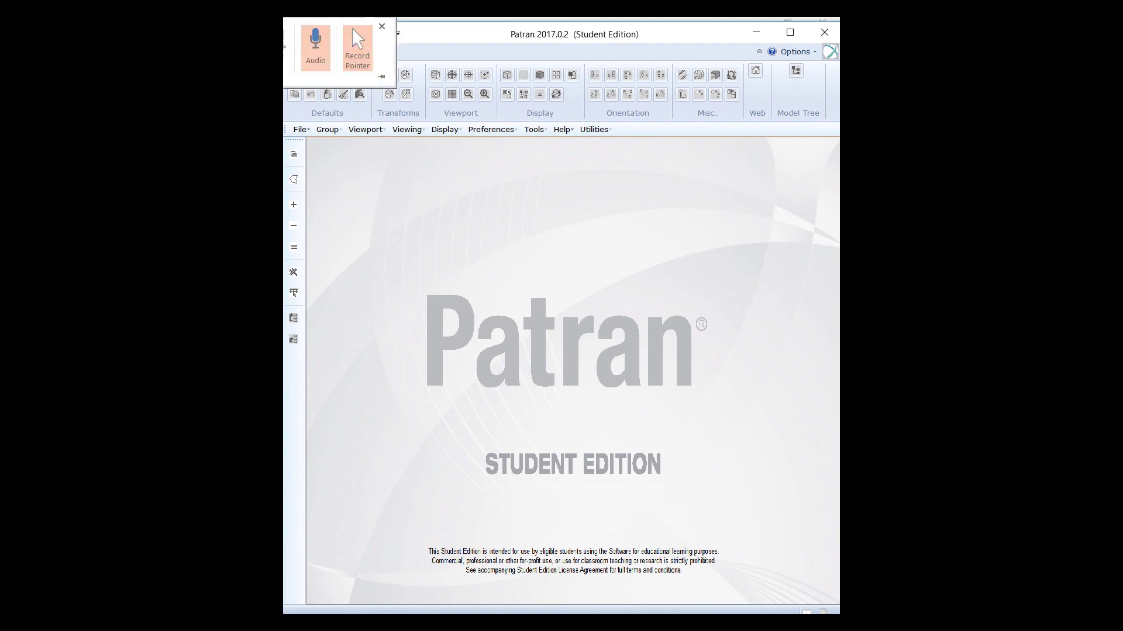